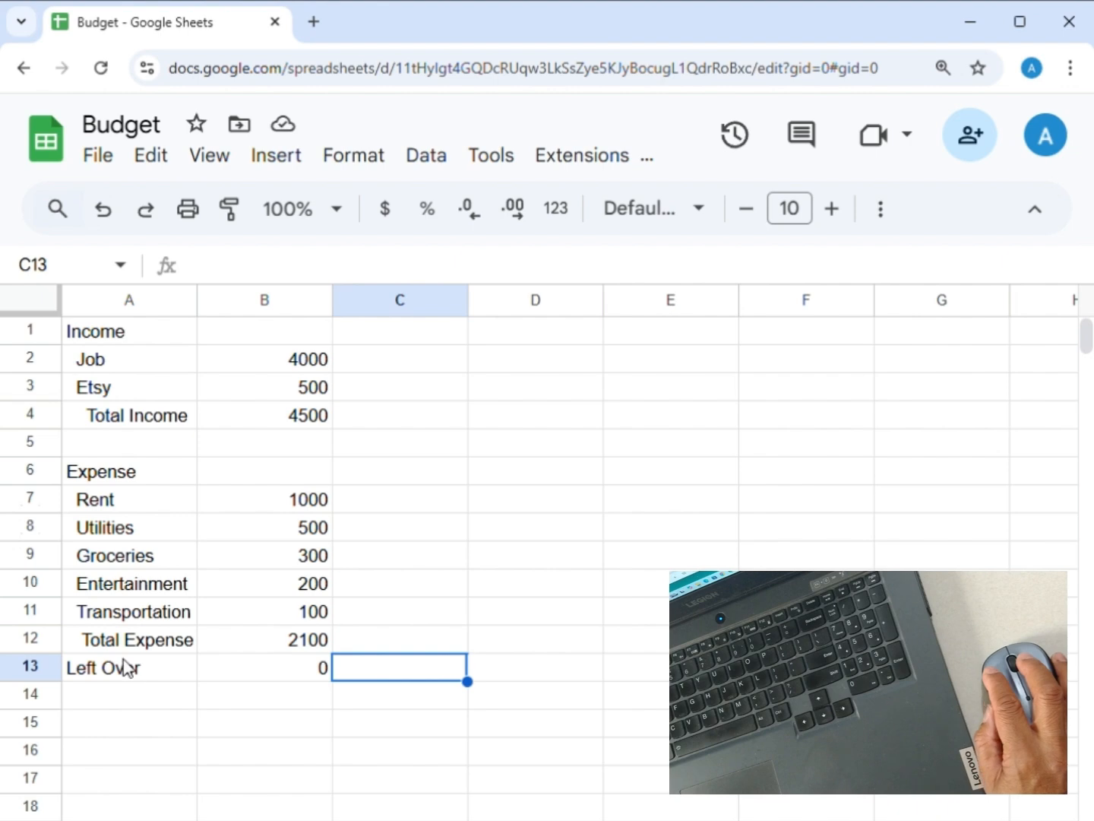
Step: Insert a blank row above the Left Over row to separate it from Total Expense
click(126, 674)
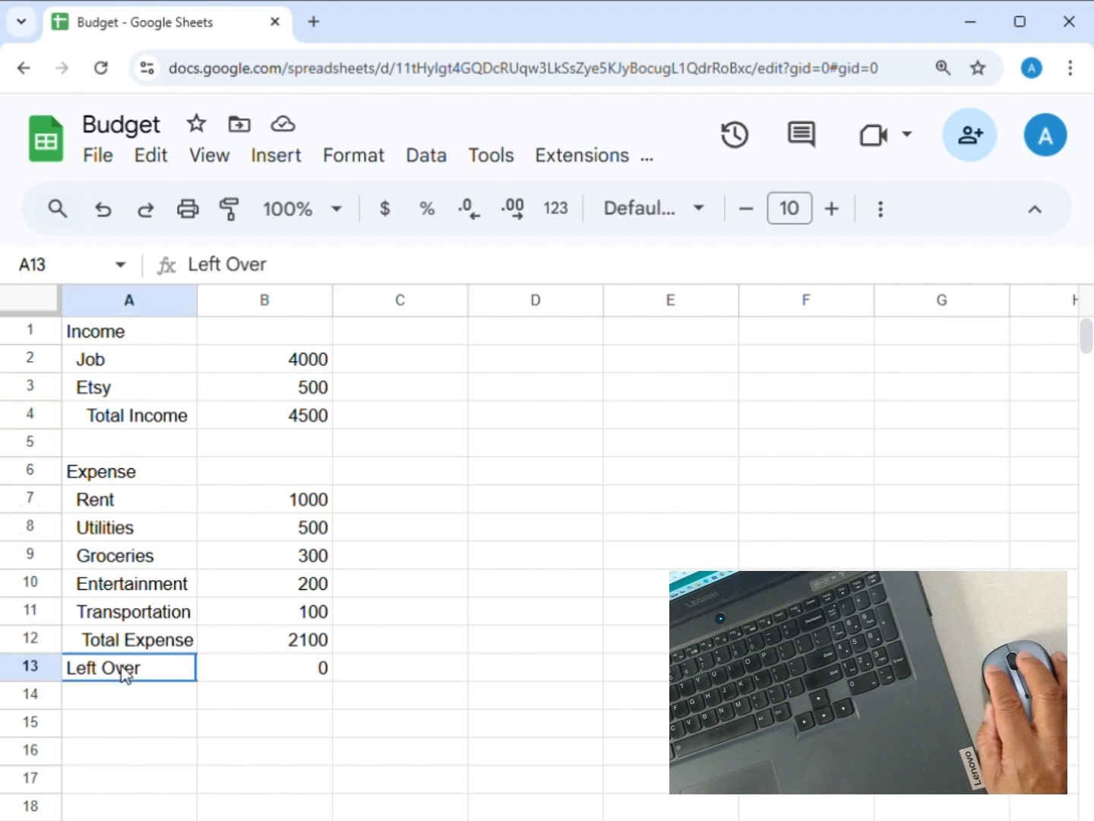
click(127, 618)
click(136, 669)
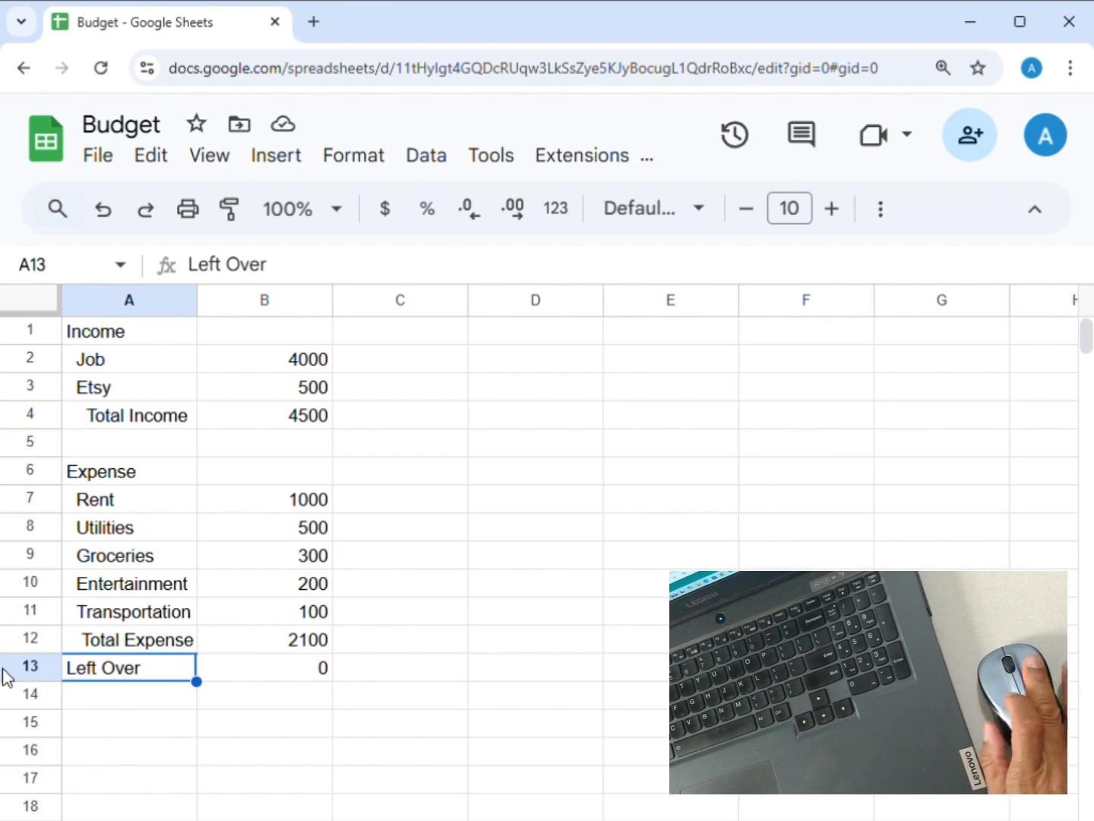
click(45, 678)
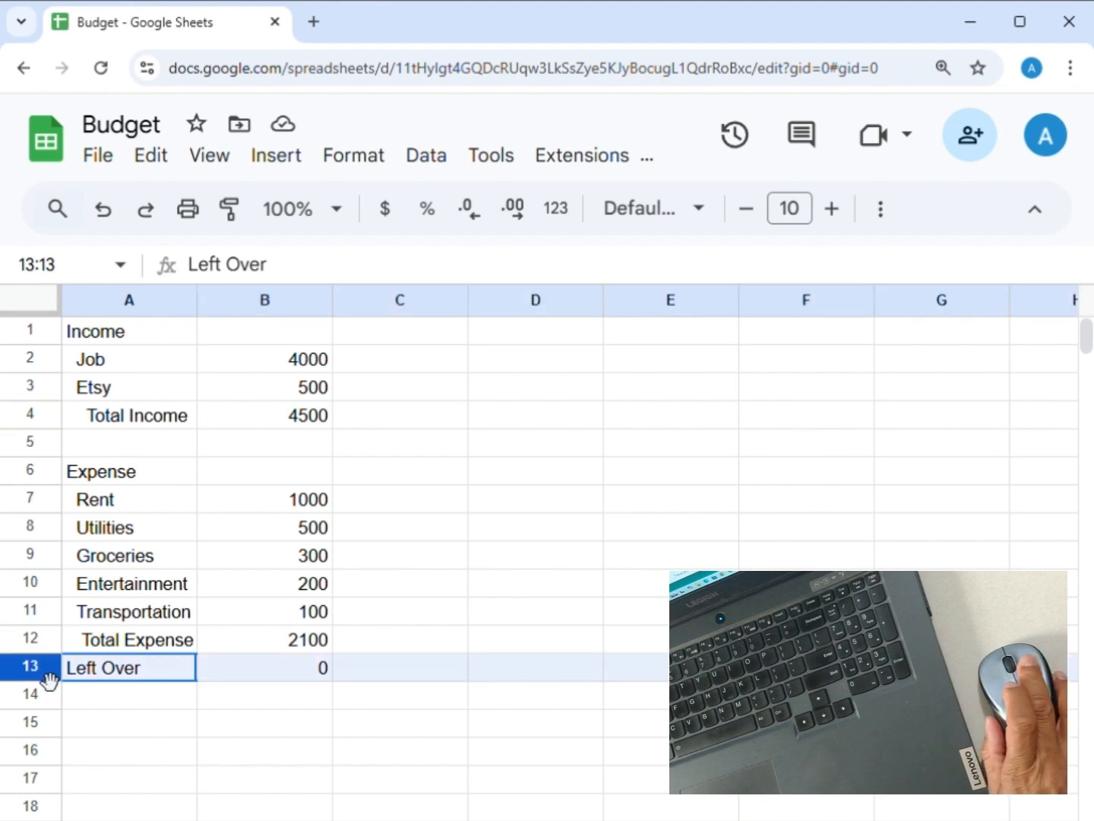
right_click(46, 679)
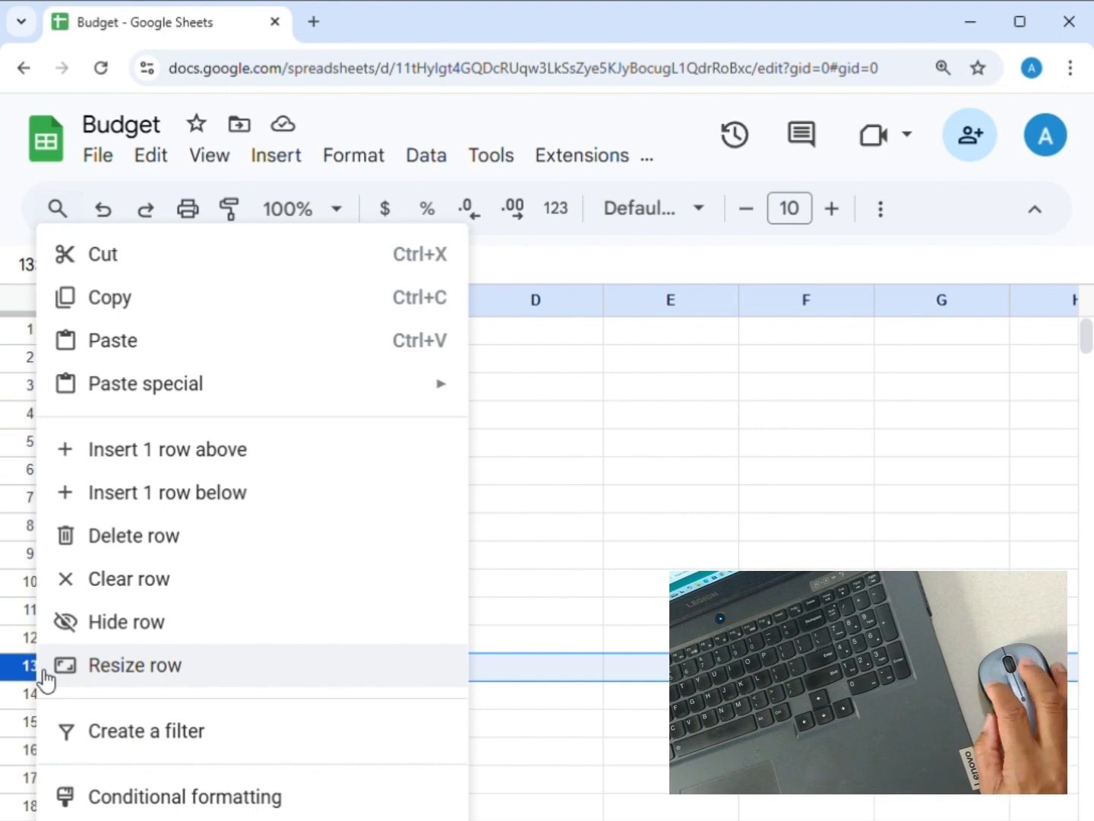
click(113, 458)
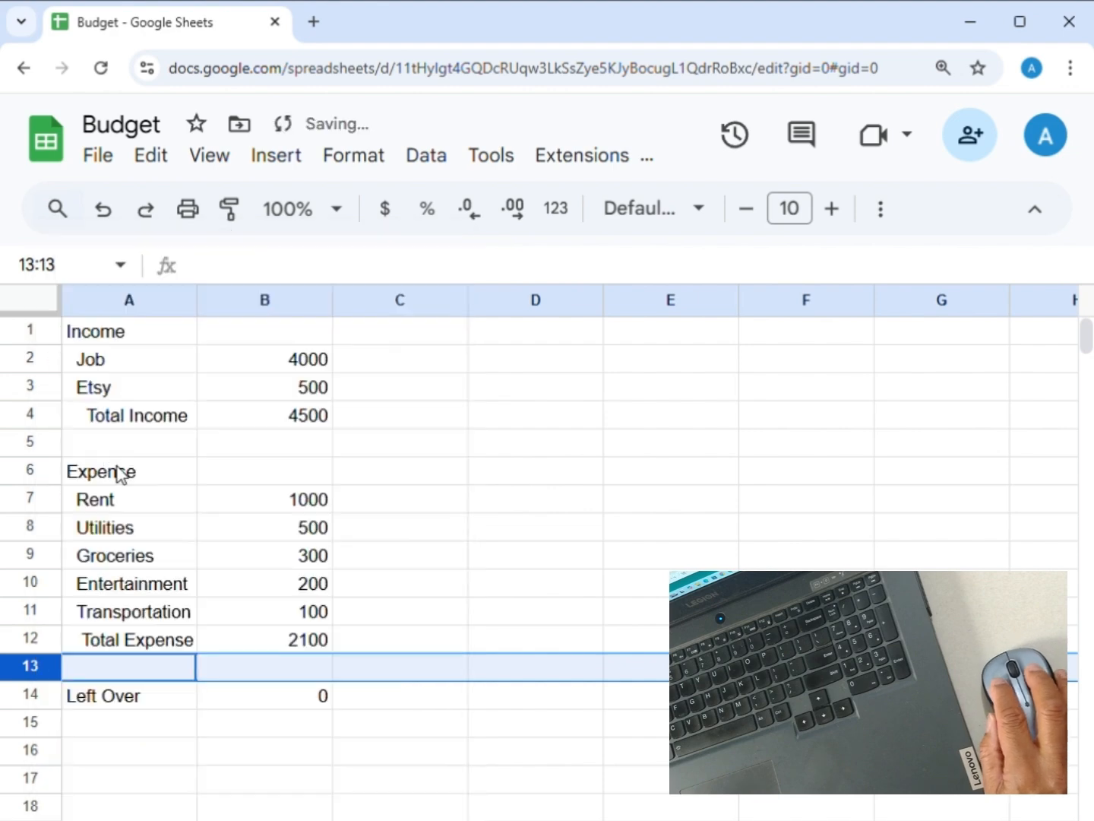
click(297, 785)
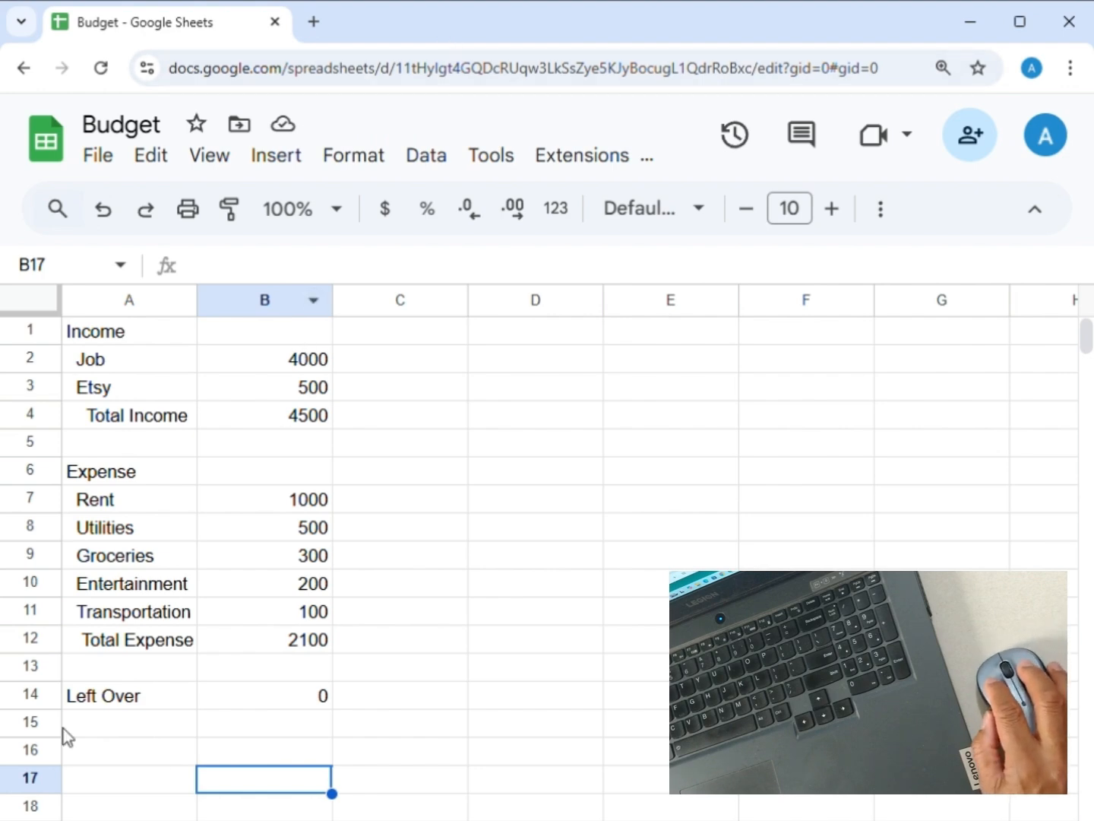
Step: Replace the Left Over formula in cell B14 with =B4-B12, subtracting Total Expense from Total Income
click(244, 702)
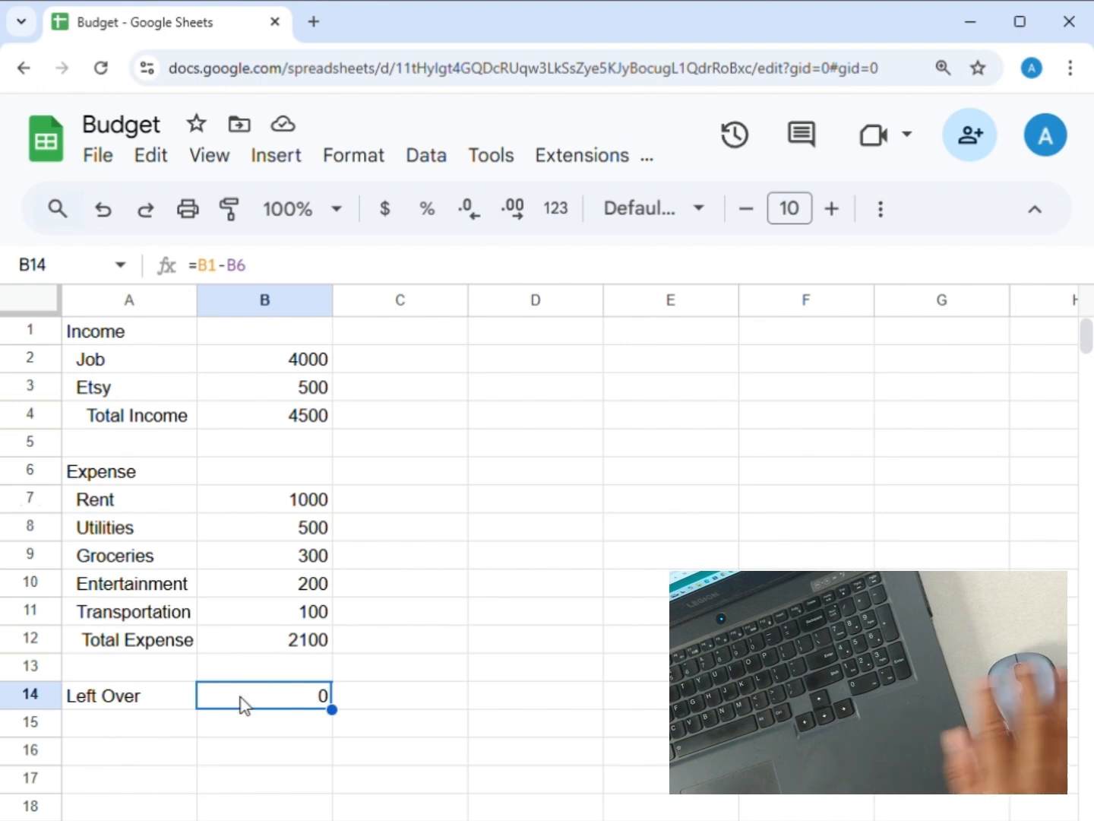
key(Delete)
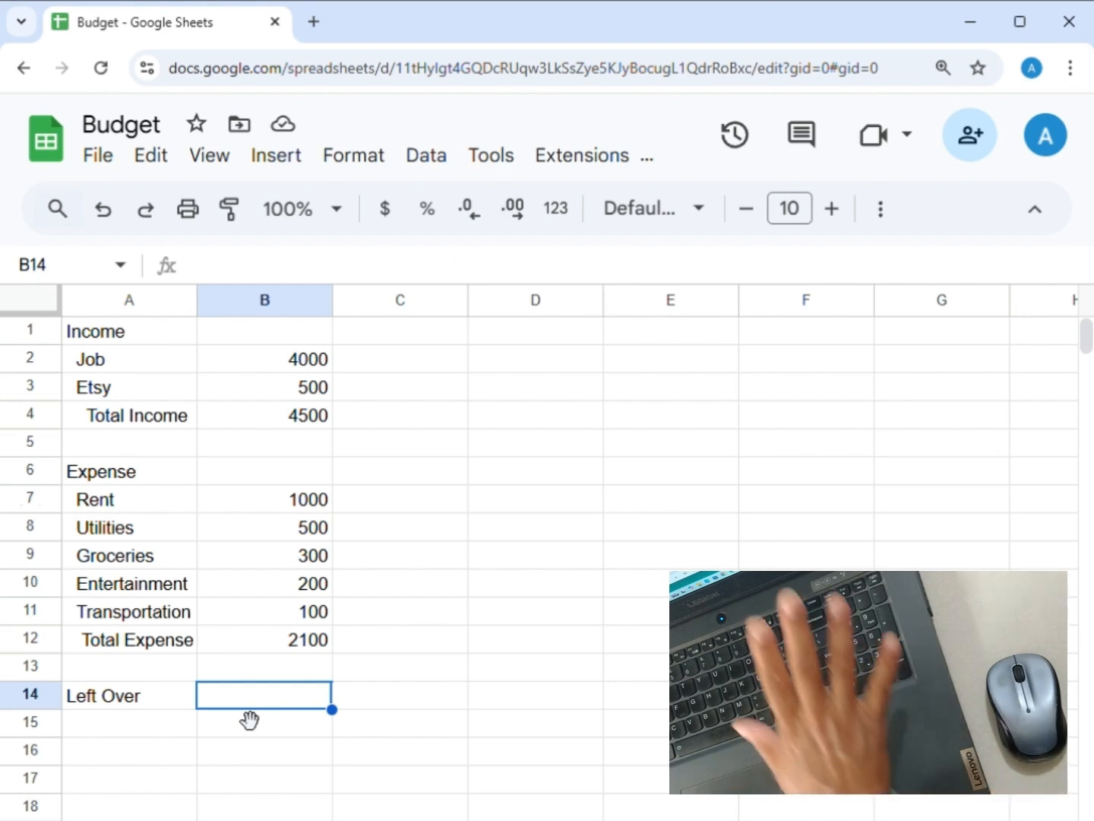
text(=)
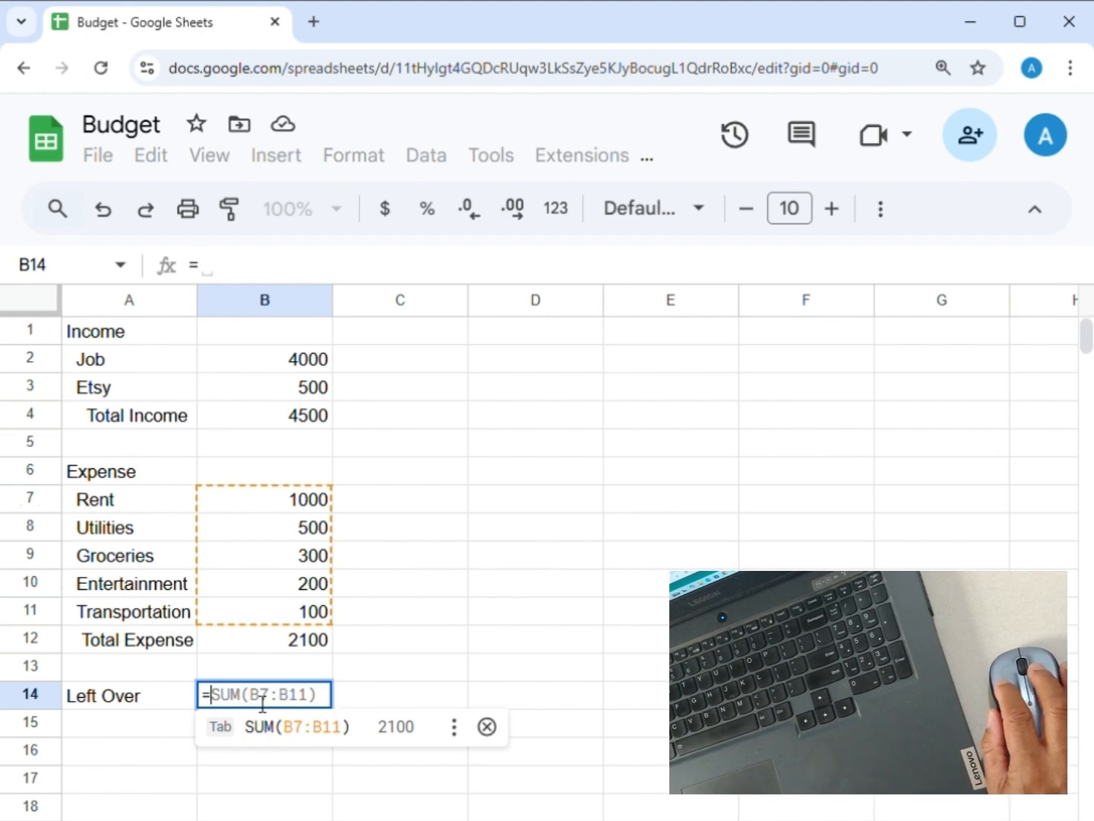
click(286, 416)
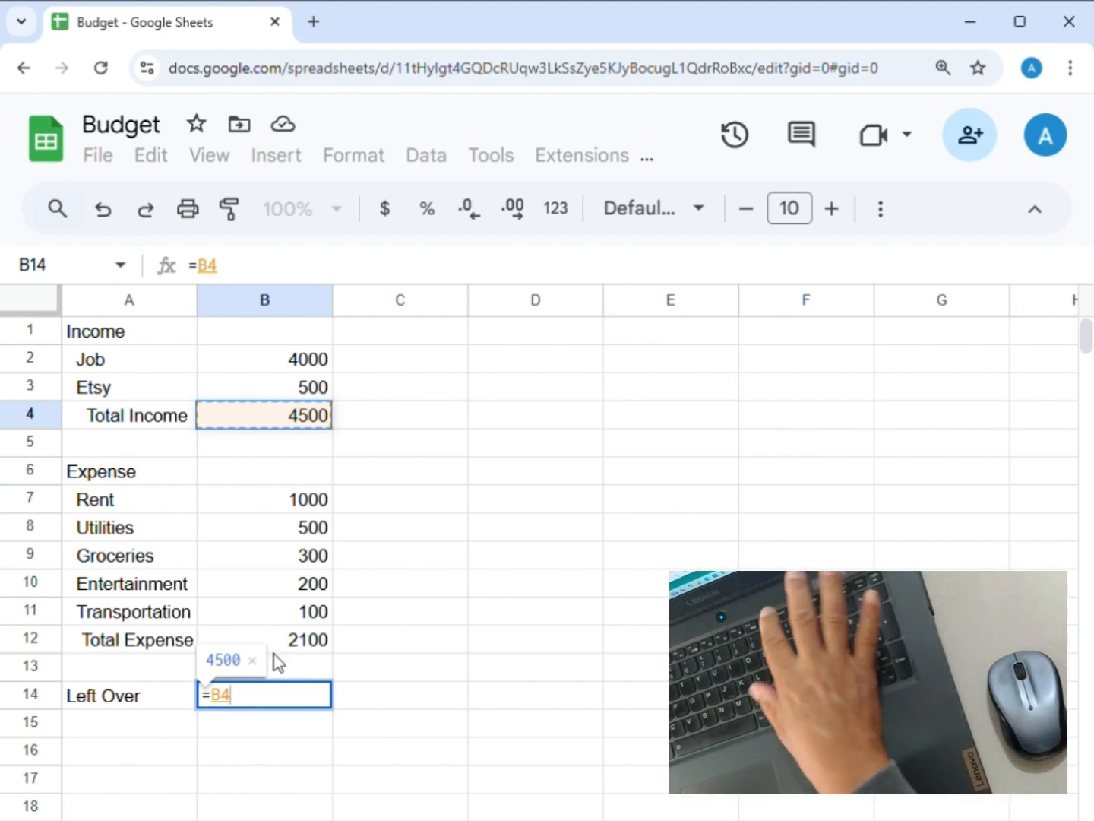
text(-)
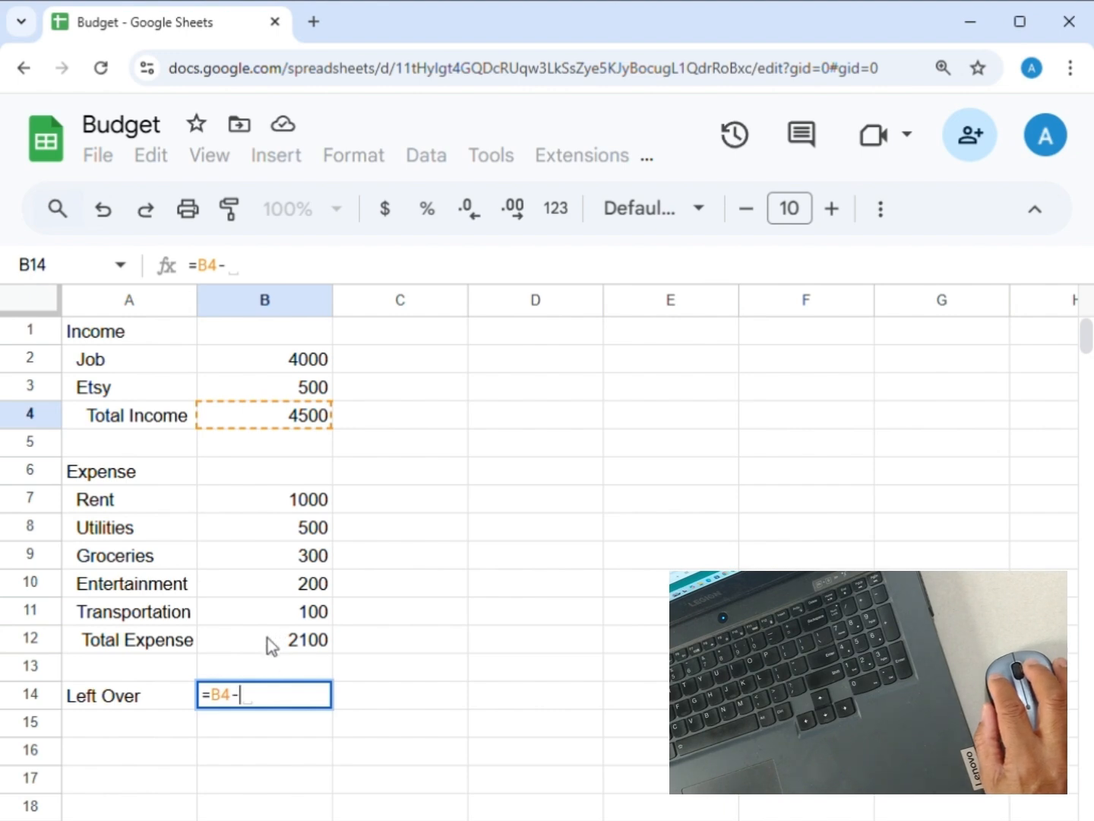
click(271, 644)
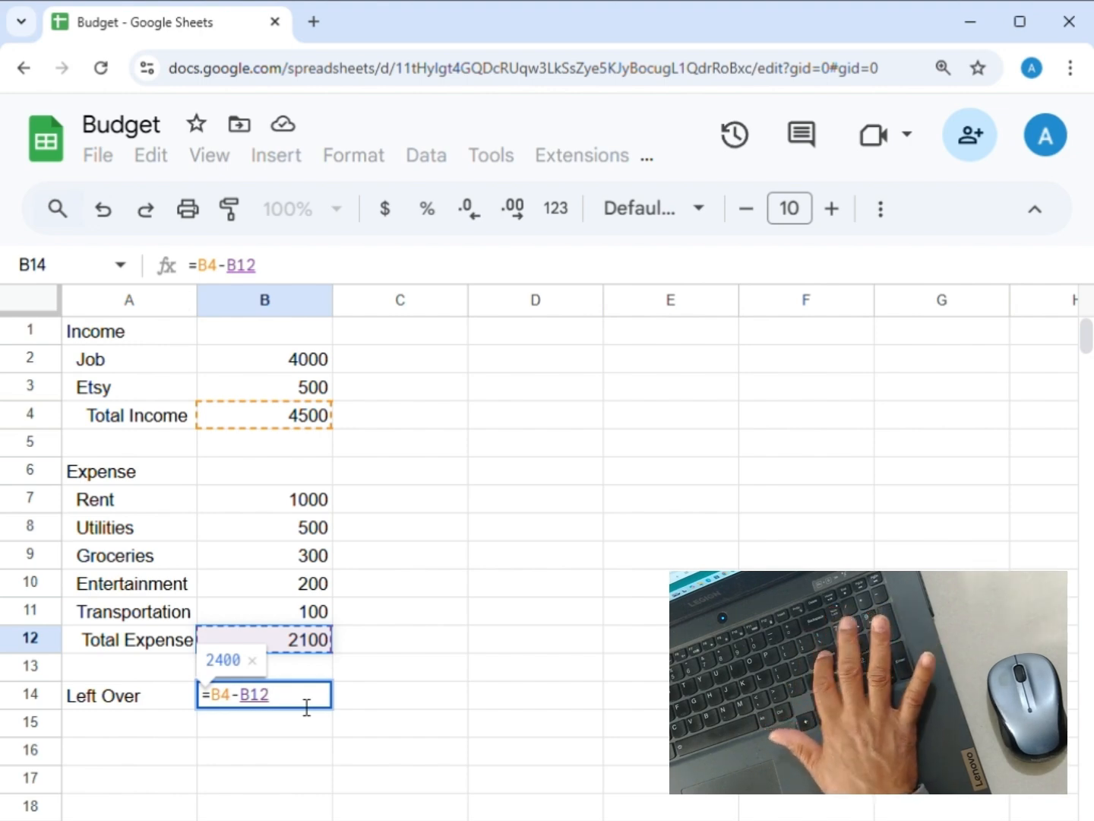
key(Return)
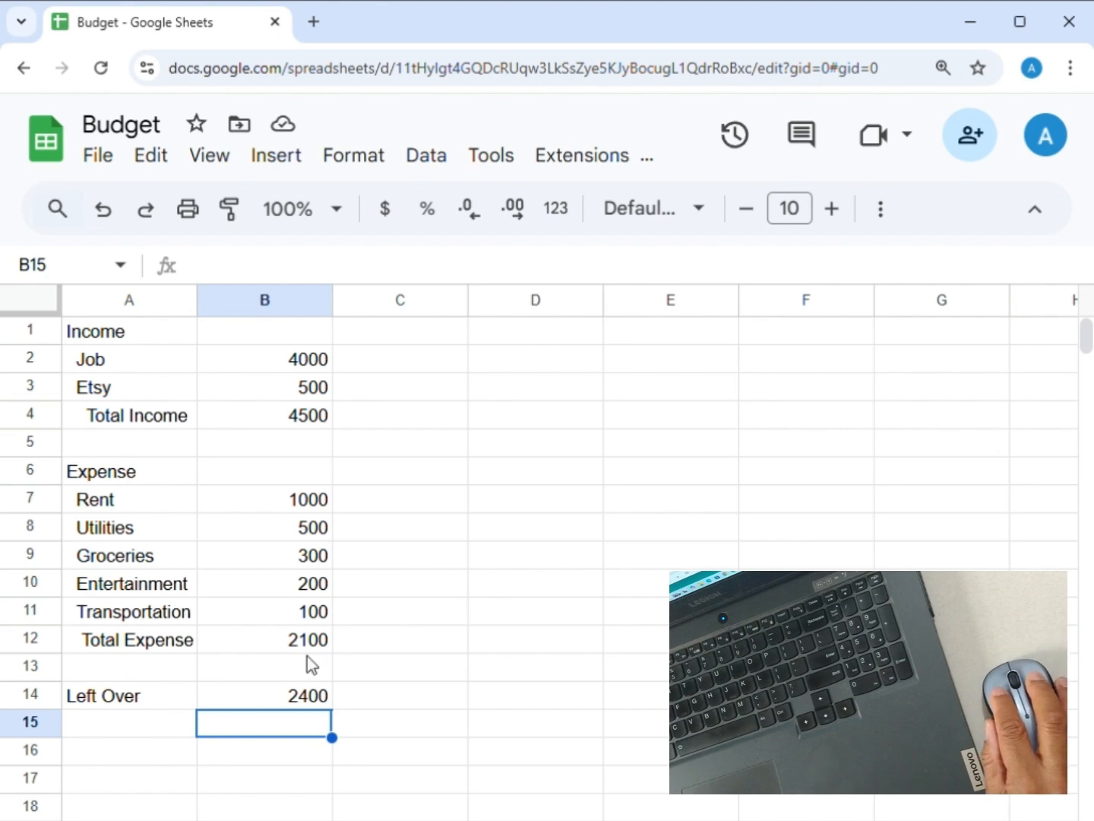
click(247, 700)
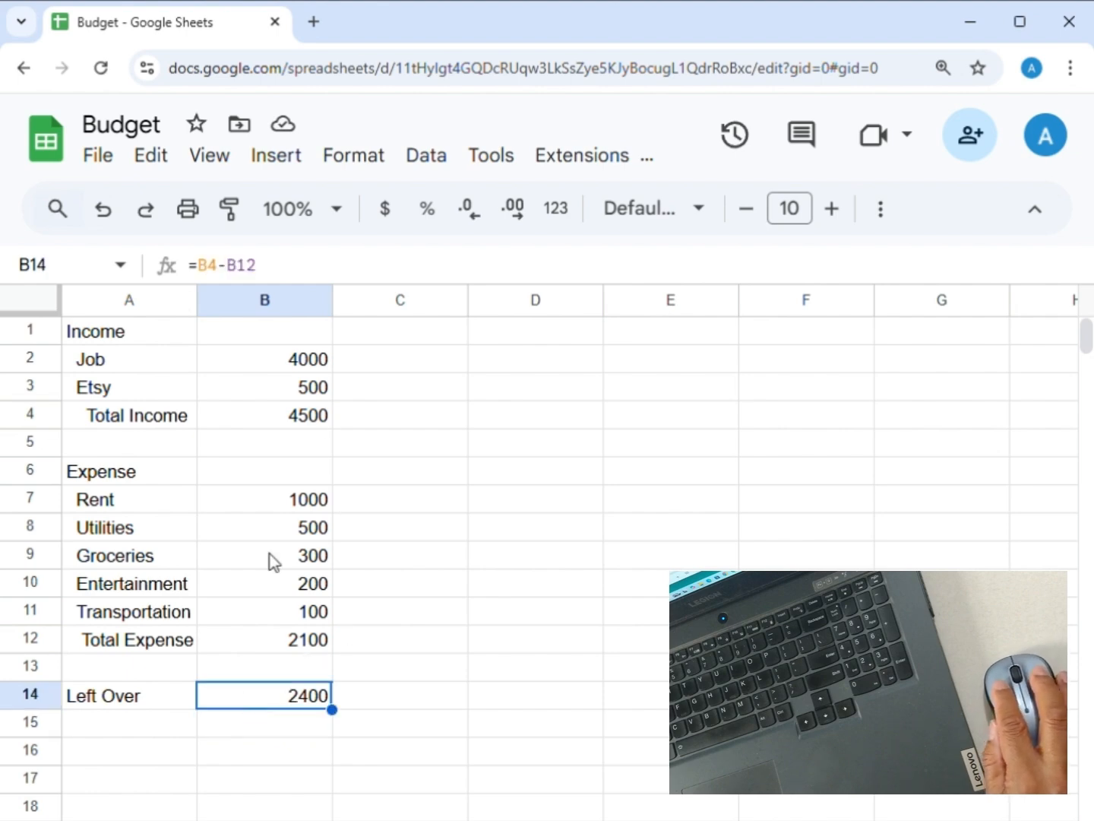
Step: Set the Rent expense to 3500 and the Utilities expense to 1111
click(291, 501)
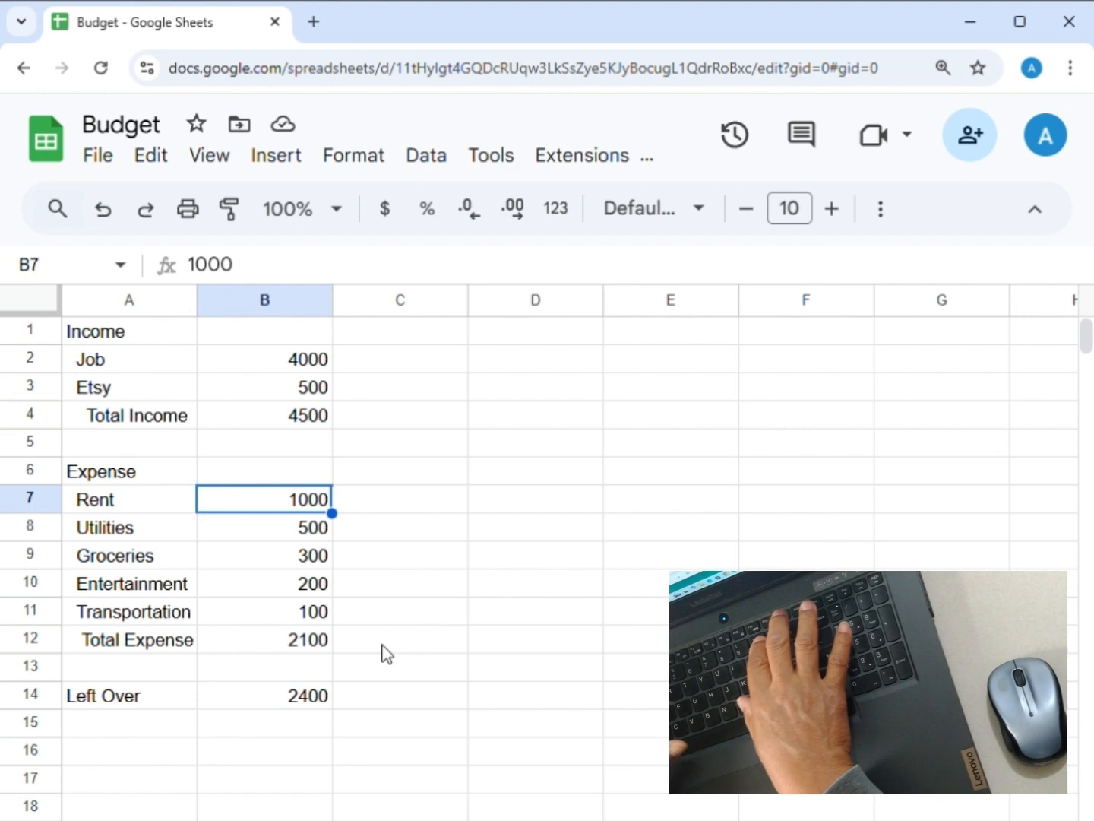
text(3500)
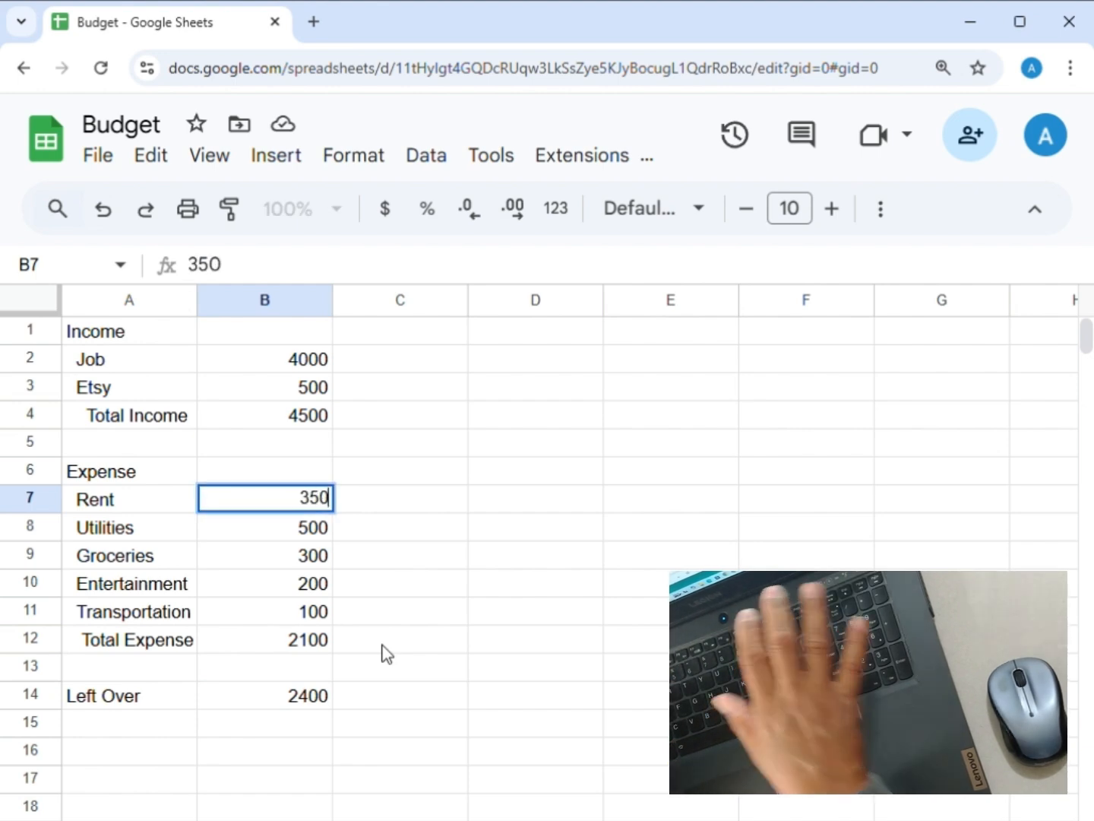
key(Return)
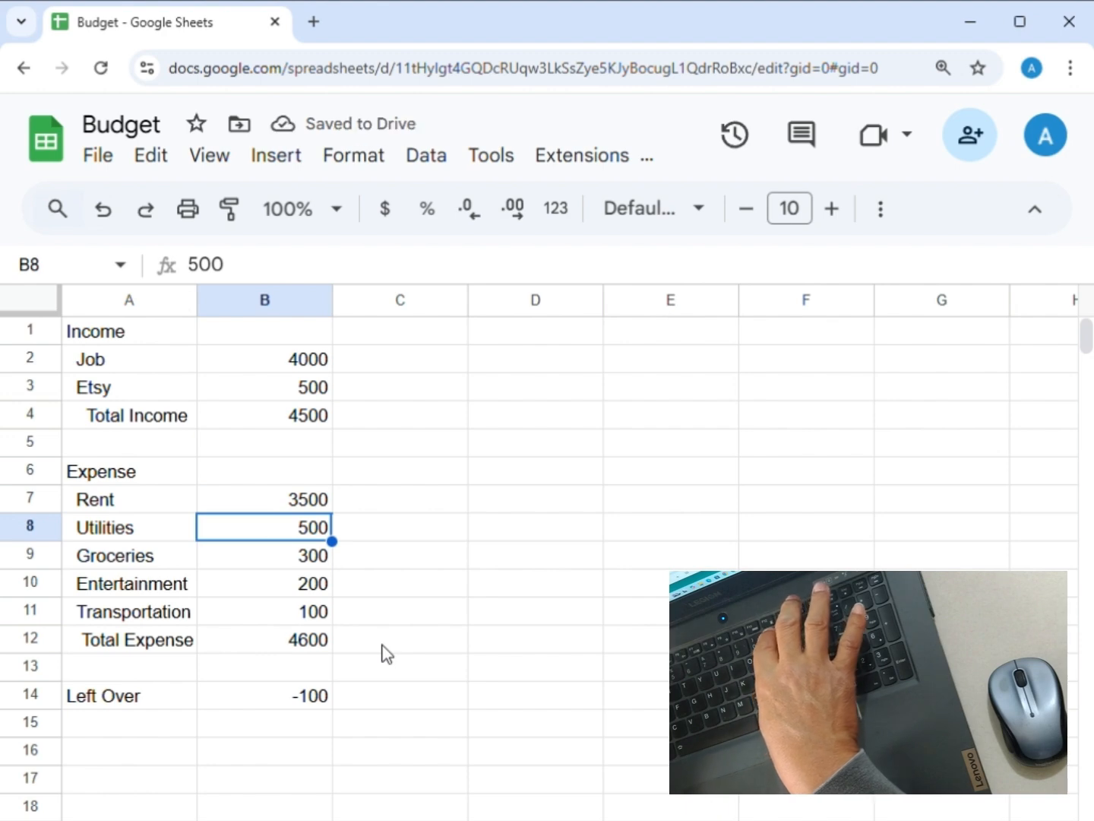
text(1111)
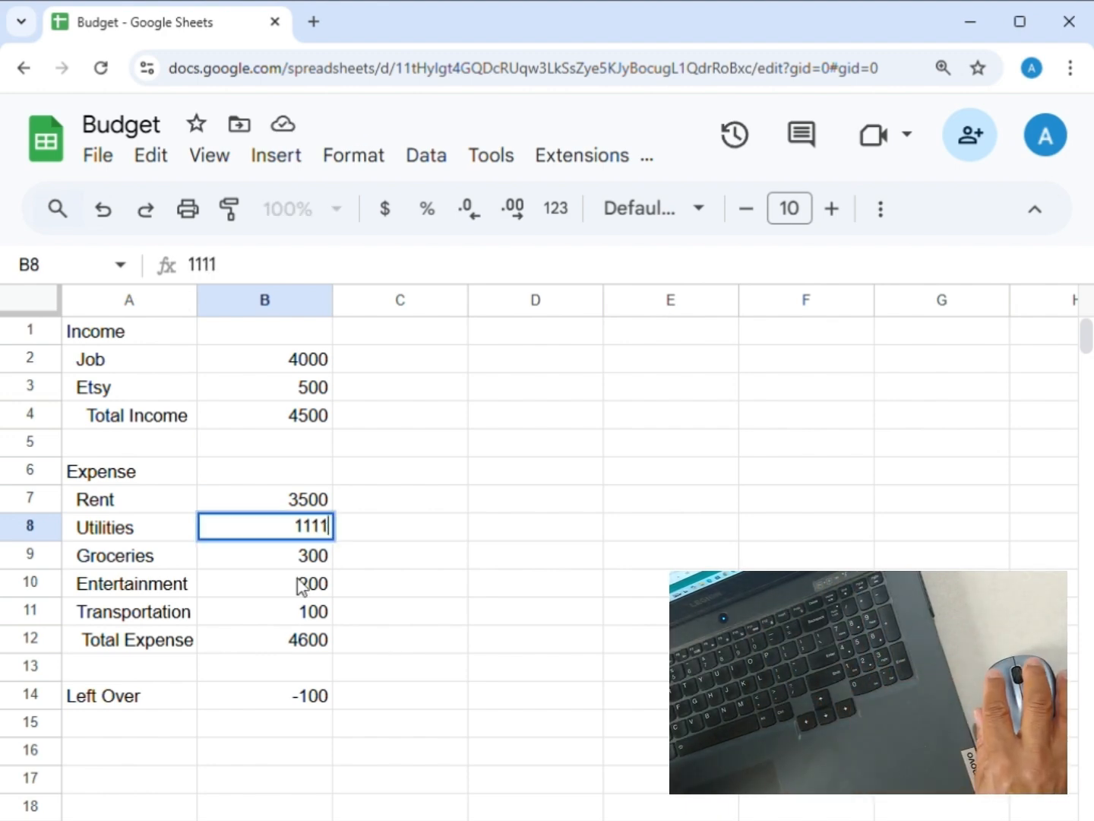
Step: Set the Groceries expense to 430, Entertainment to 112 and Transportation to 400
click(285, 558)
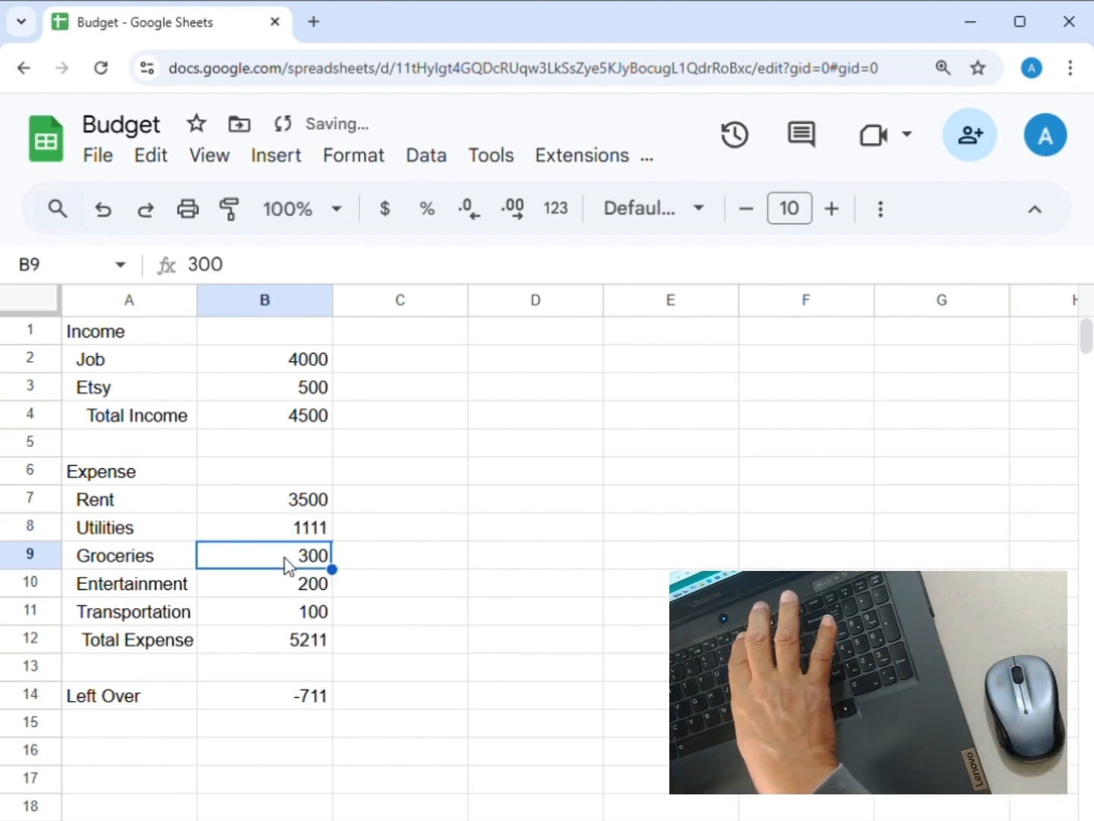
text(430)
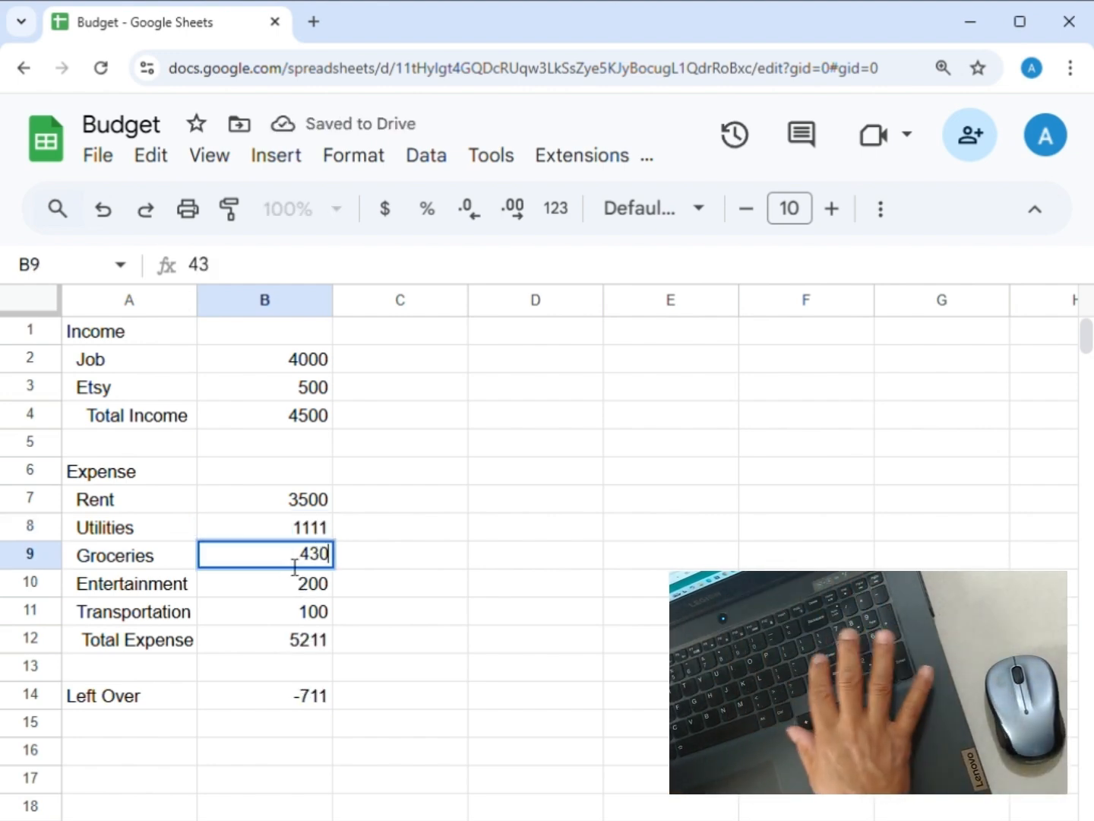
key(Return)
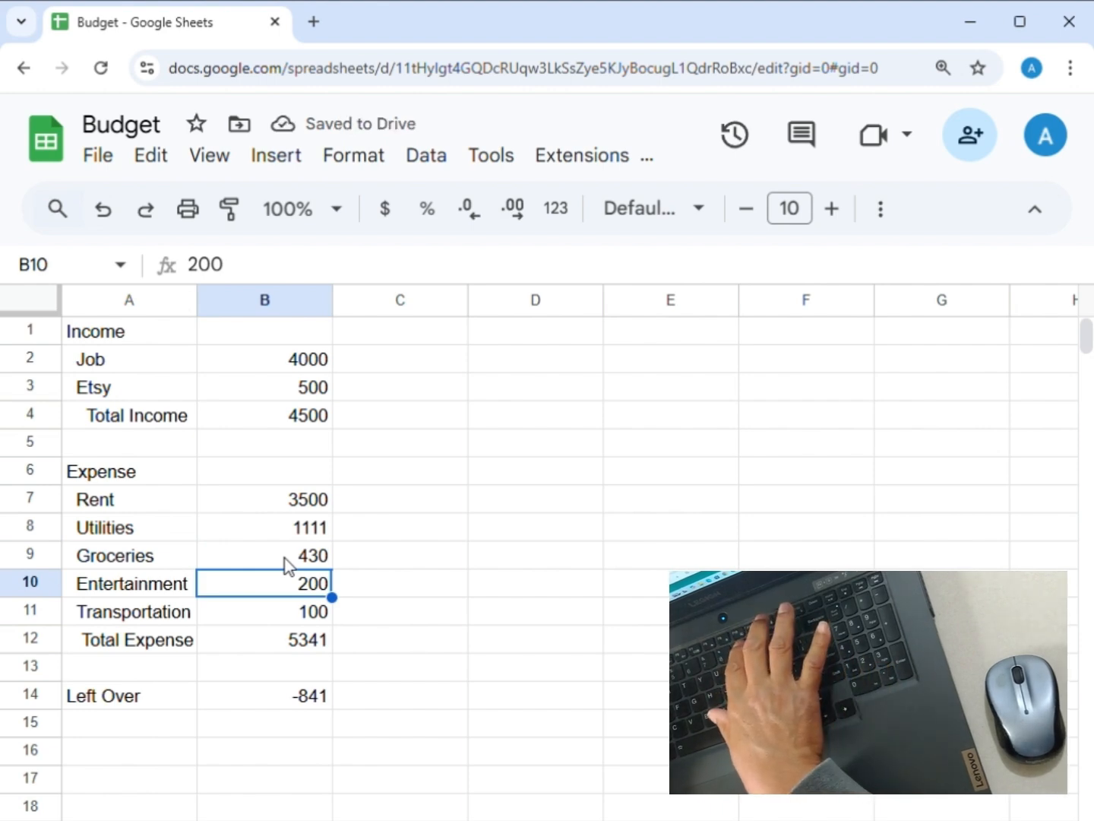
text(112)
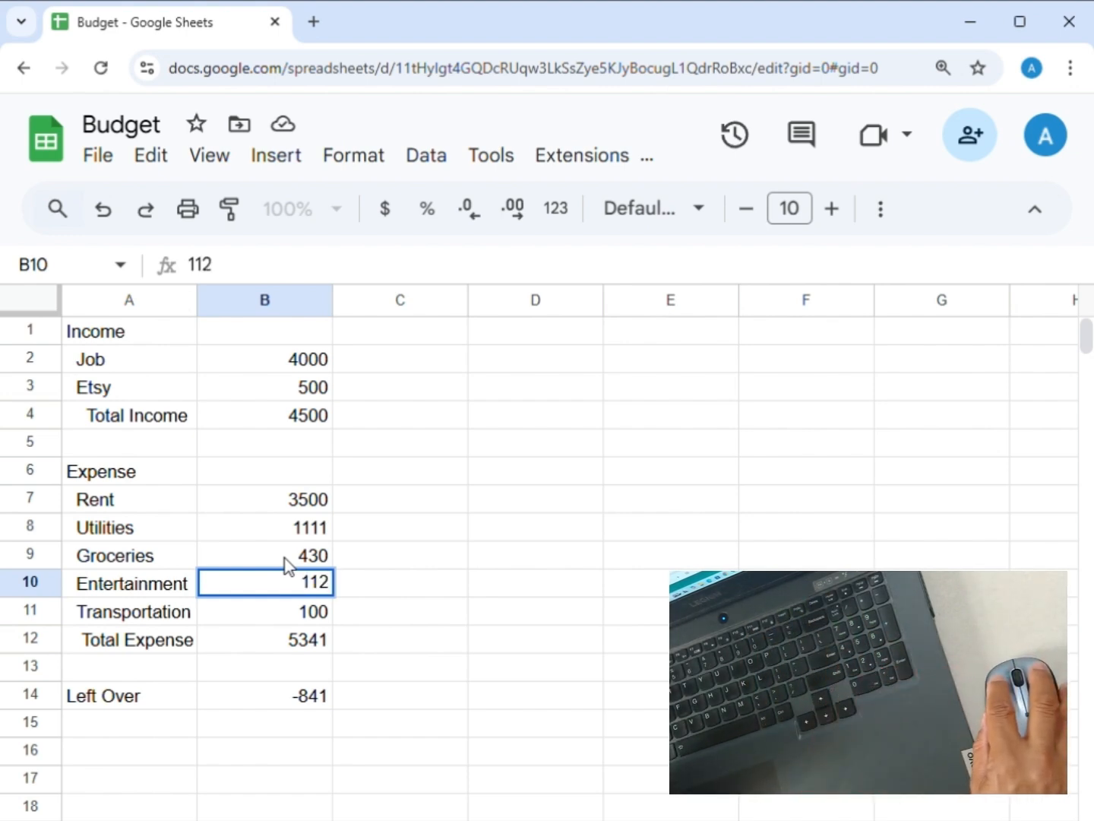
click(277, 611)
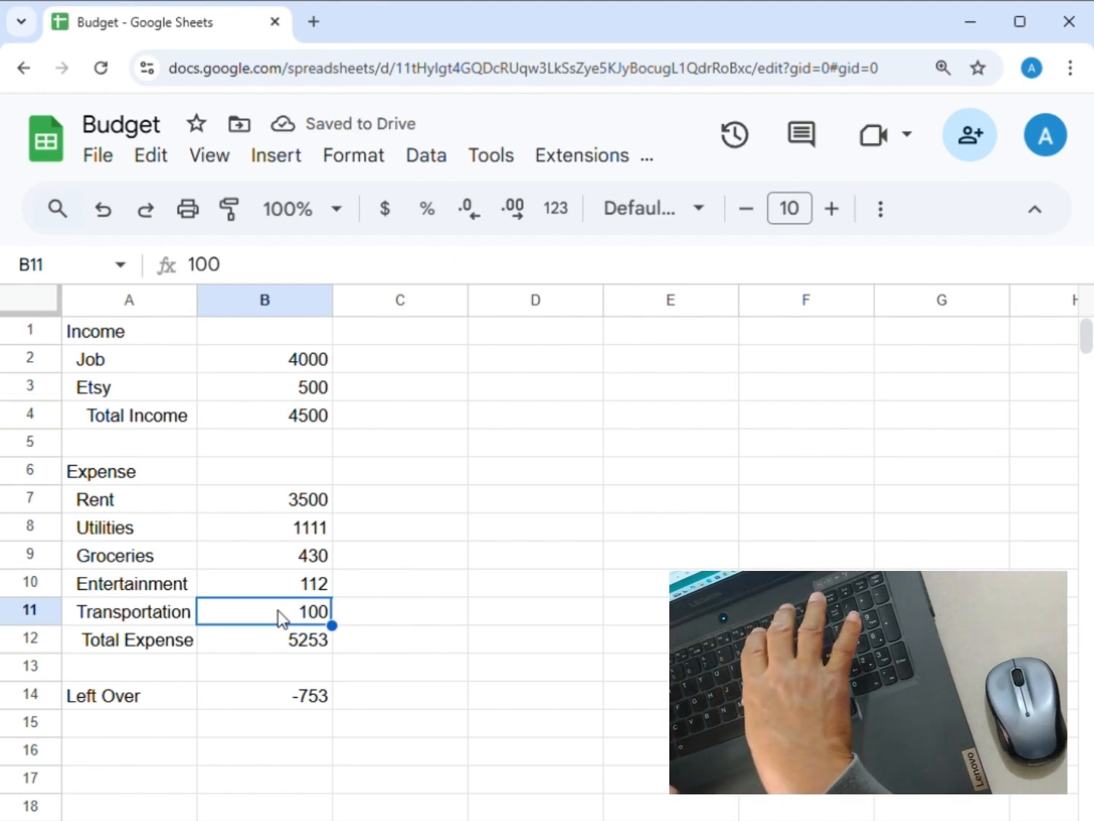
text(400)
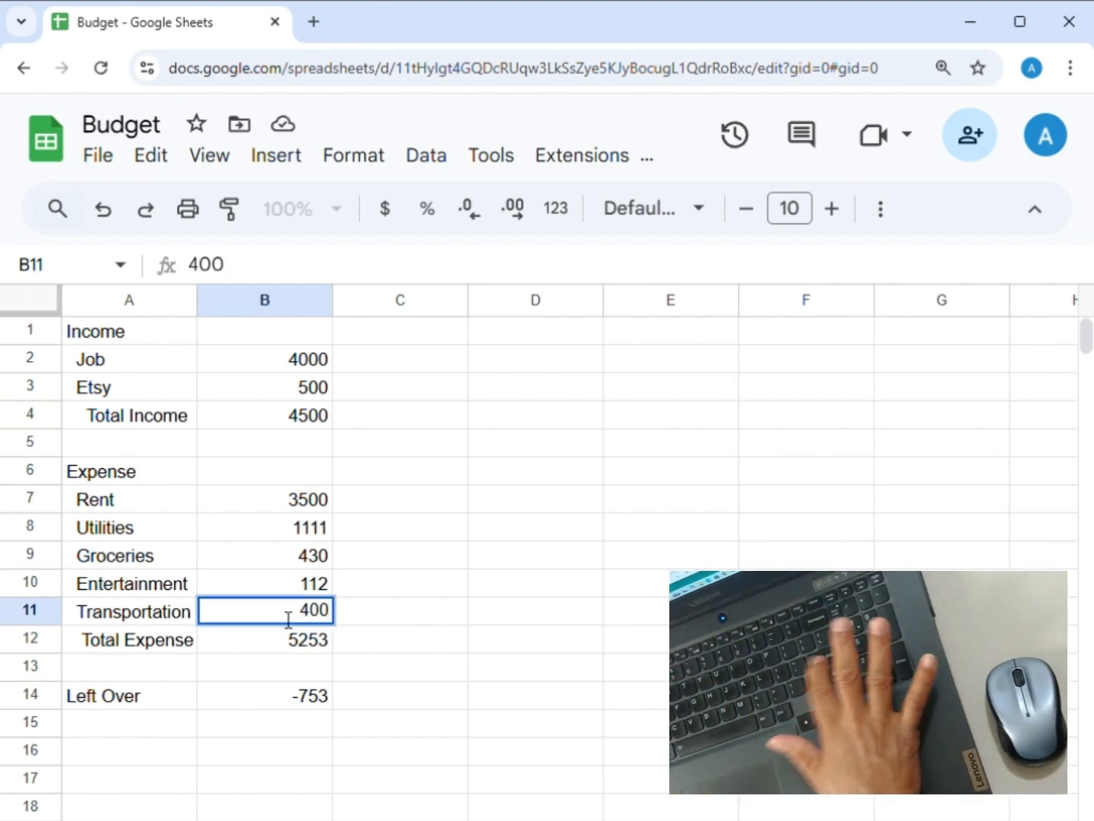
key(Return)
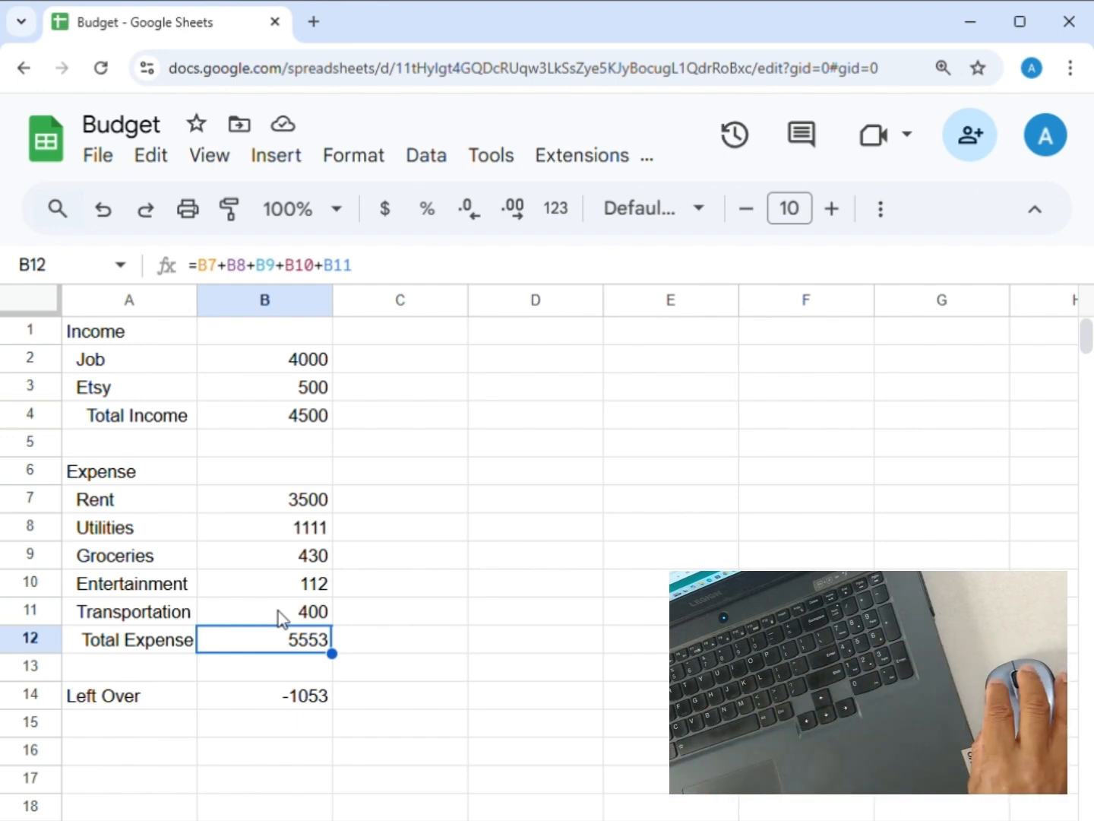
click(282, 696)
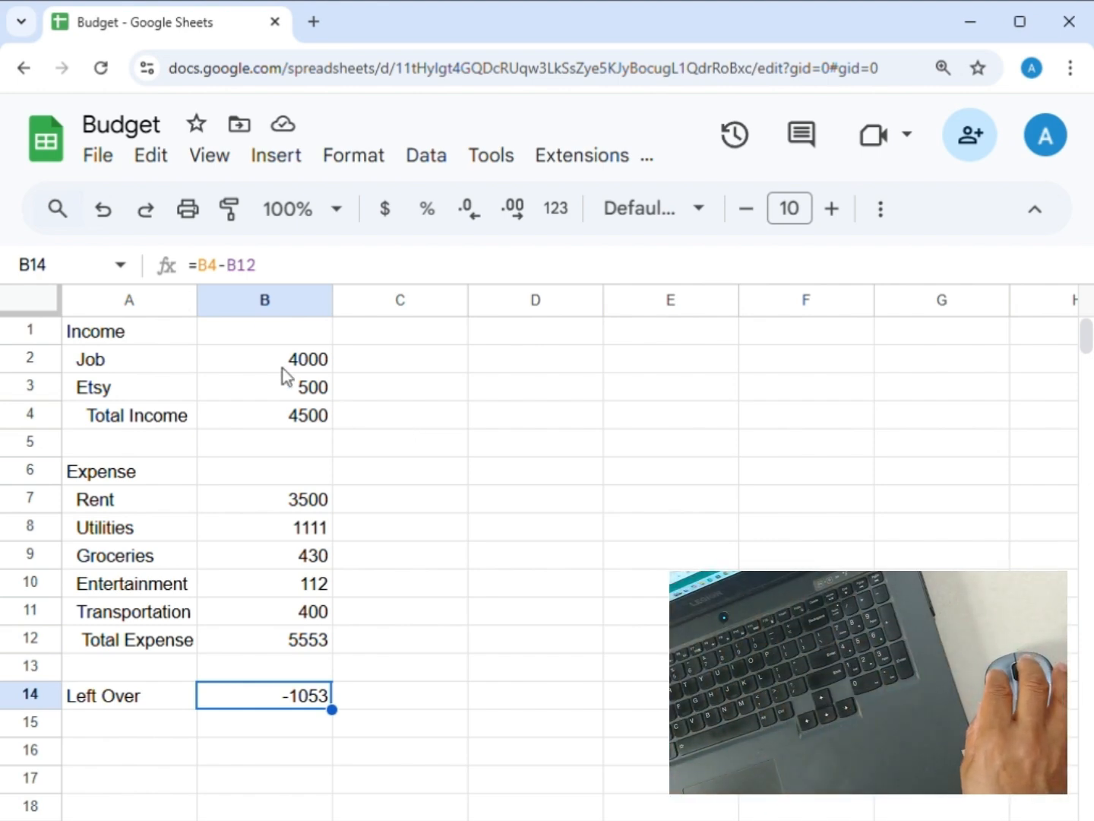
Step: Set the Etsy income in cell B3 to 2260
click(302, 389)
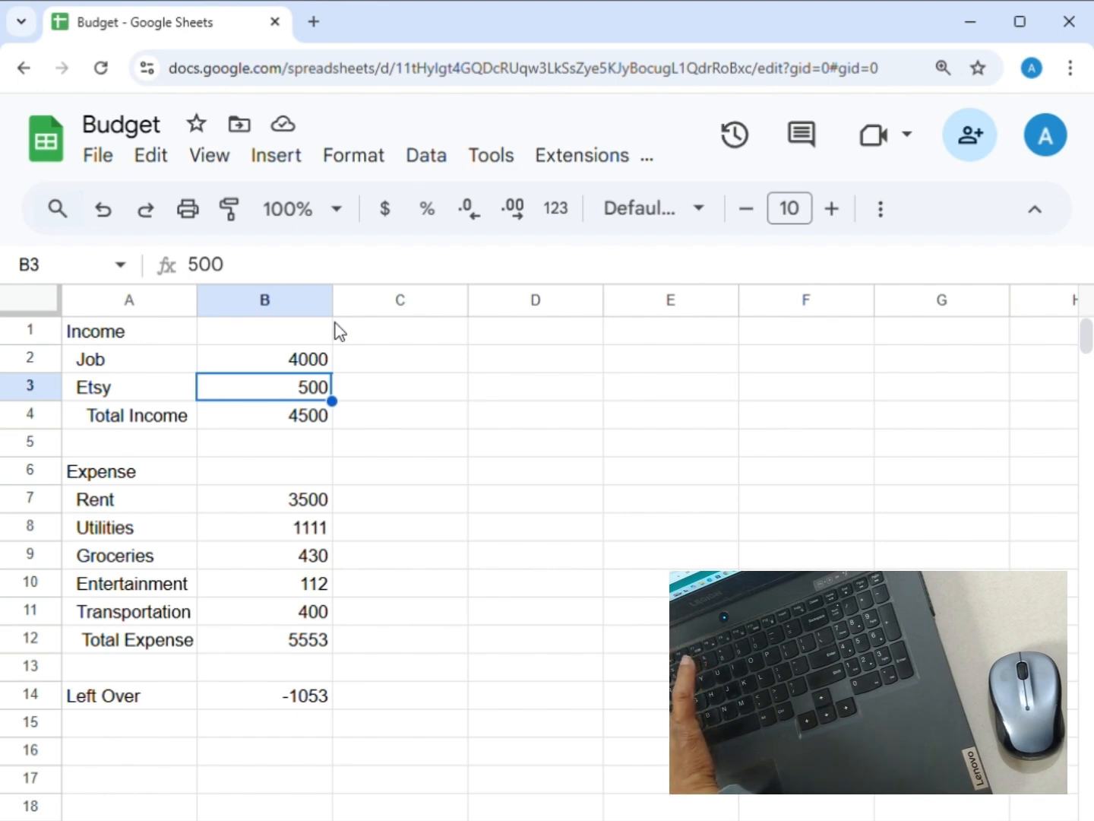
text(226)
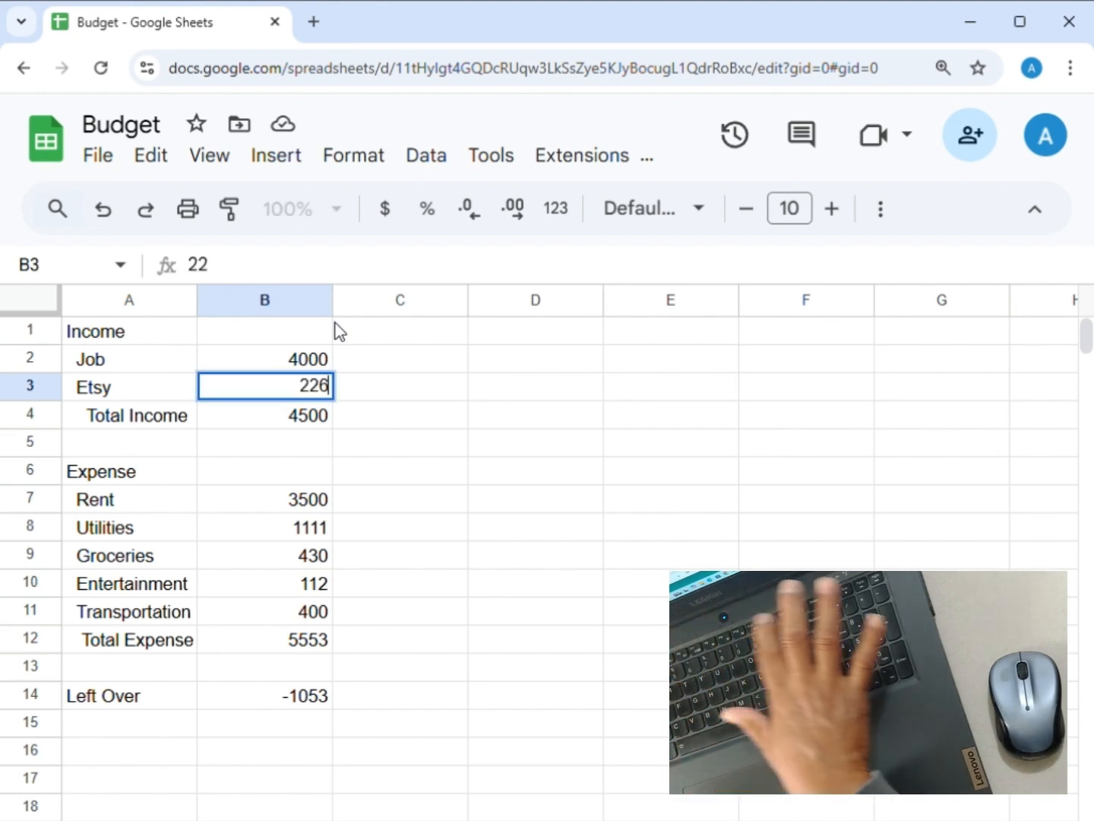
text(0)
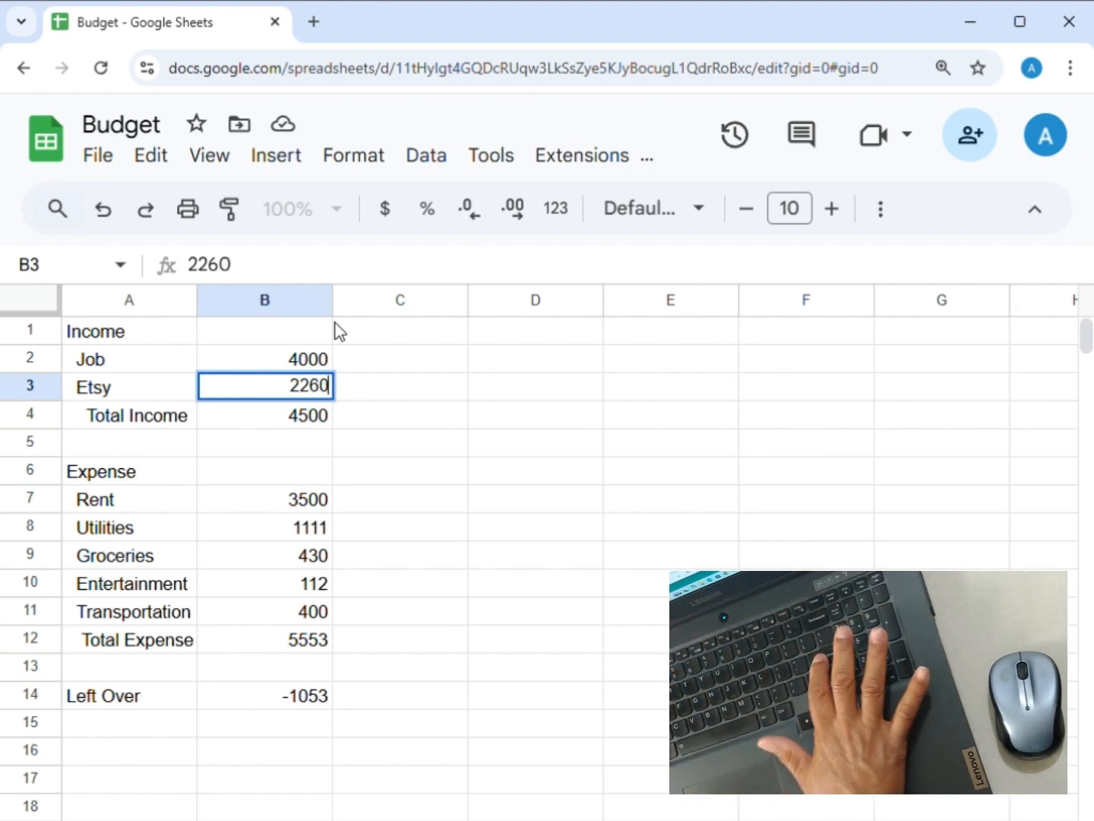
key(Return)
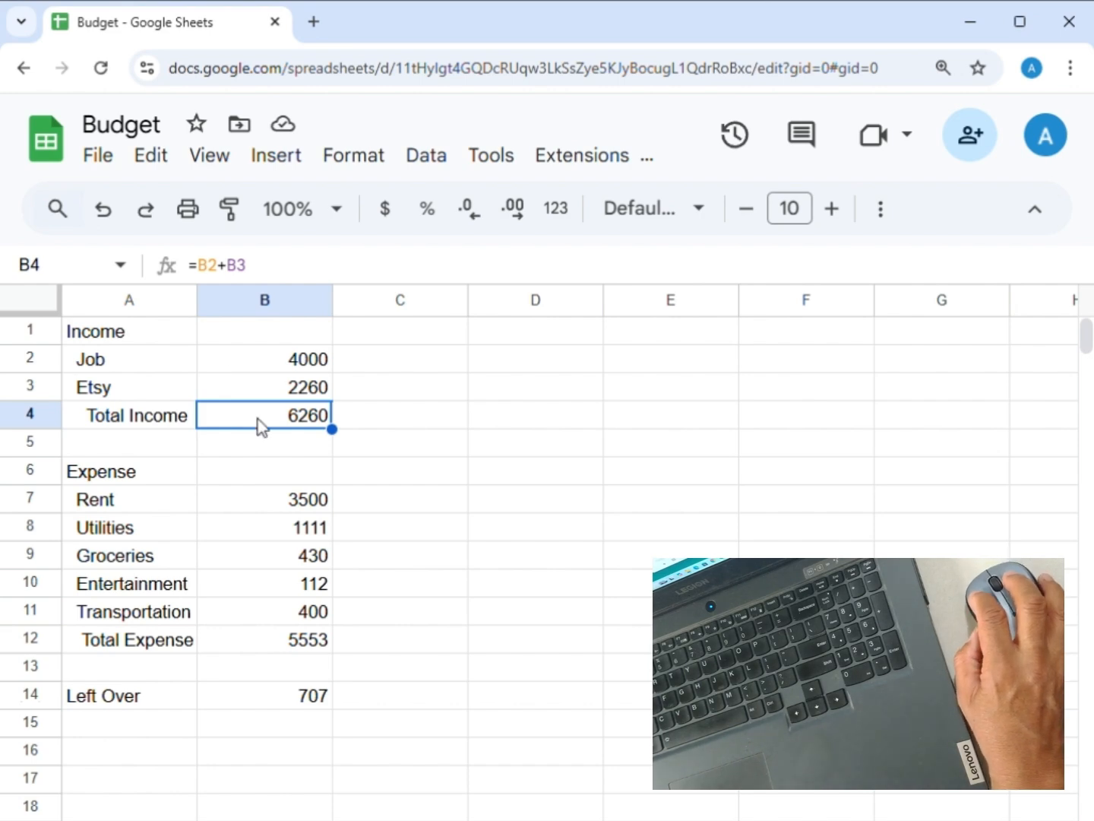
click(270, 367)
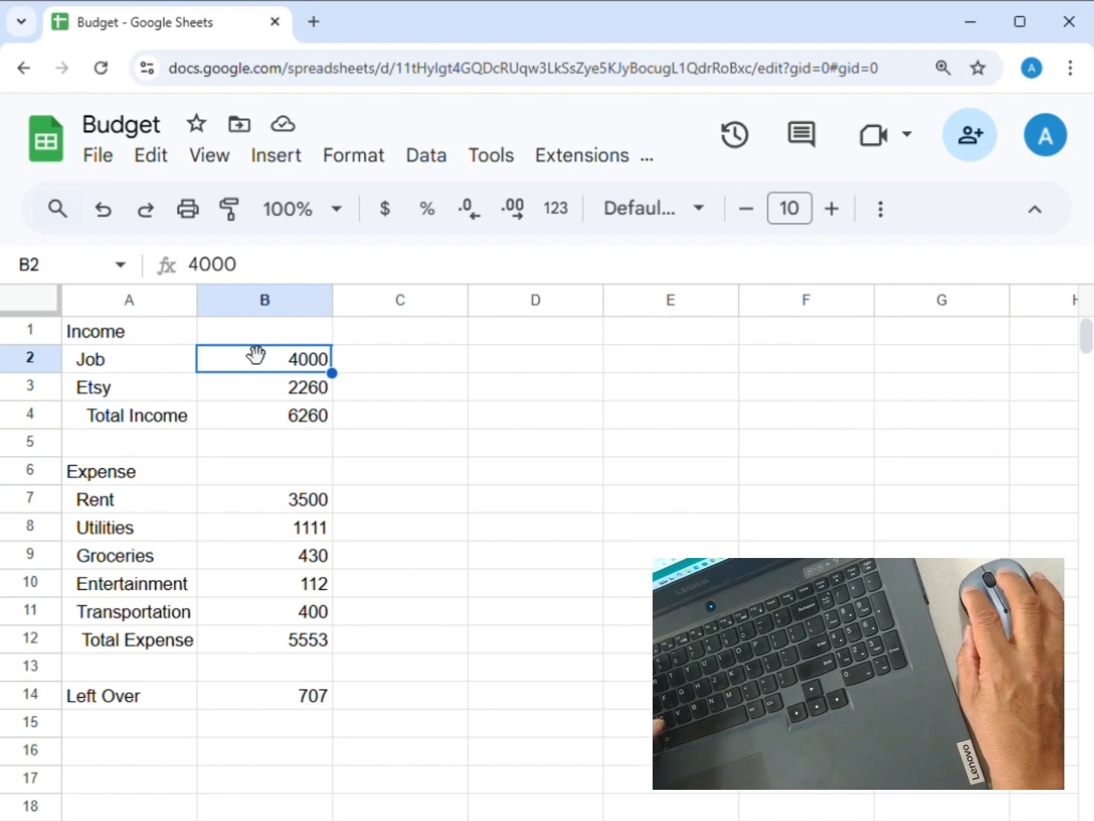
text($)
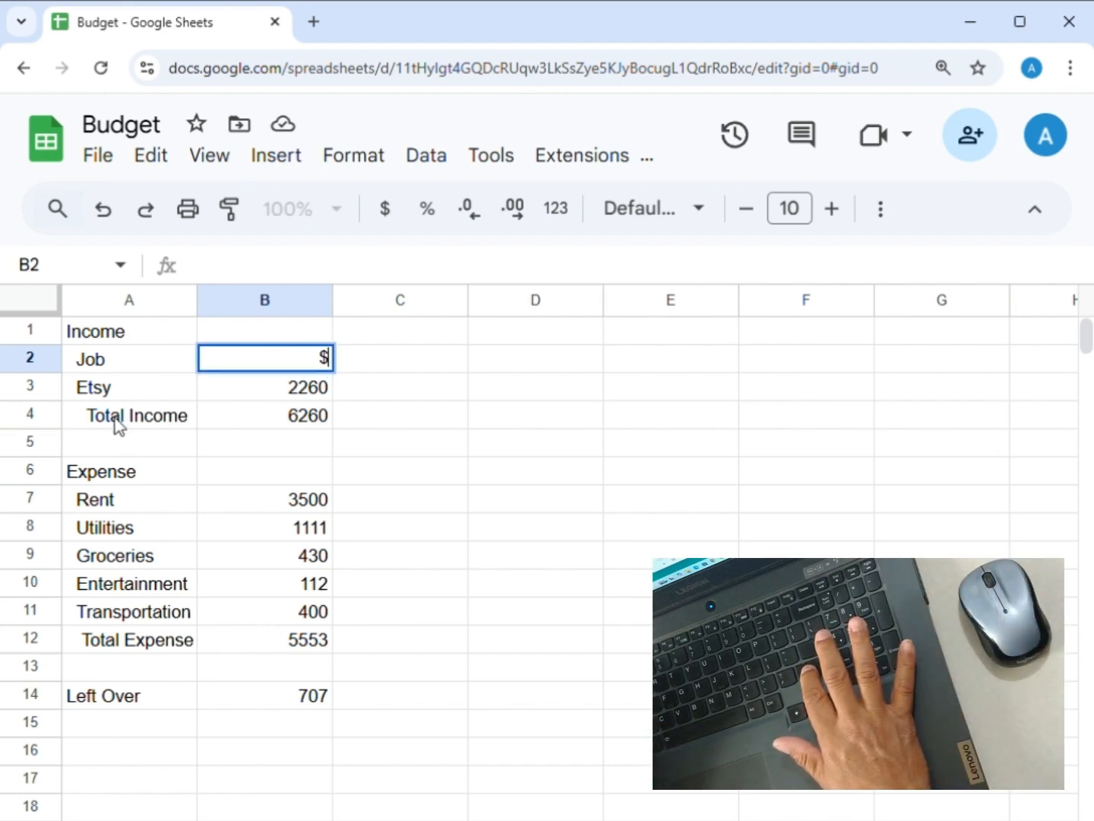
text(40)
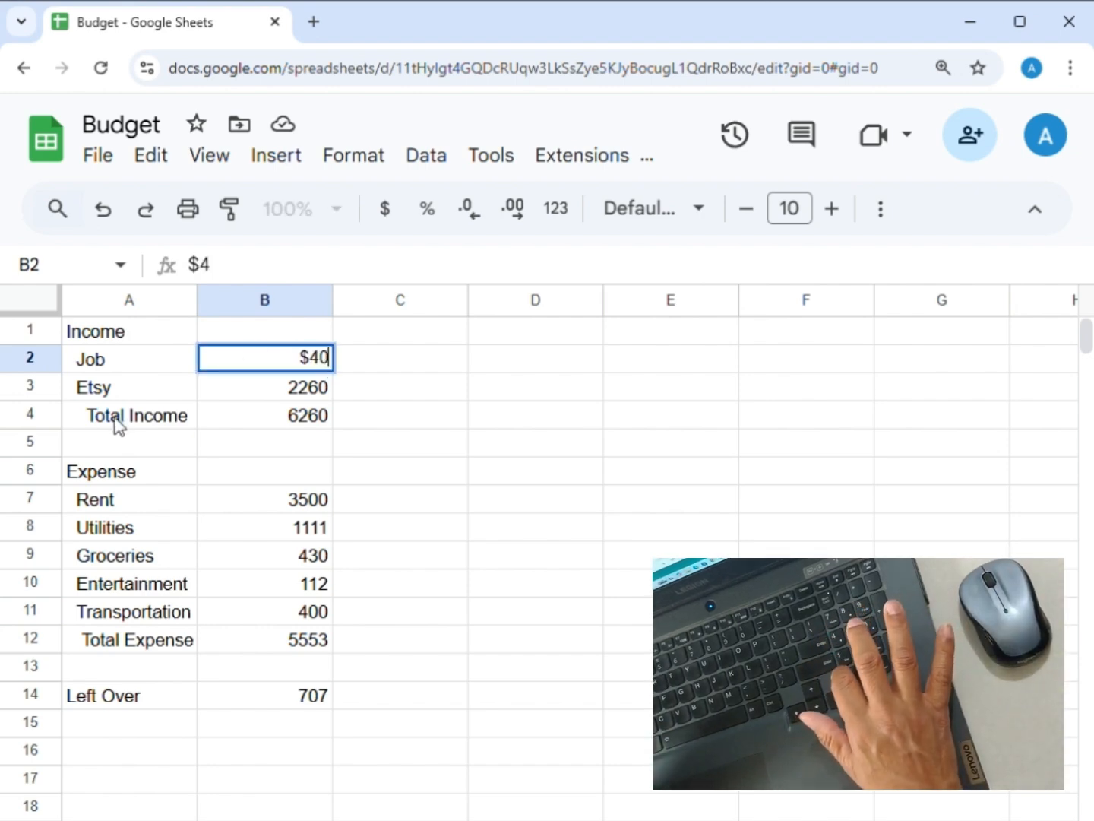
key(Escape)
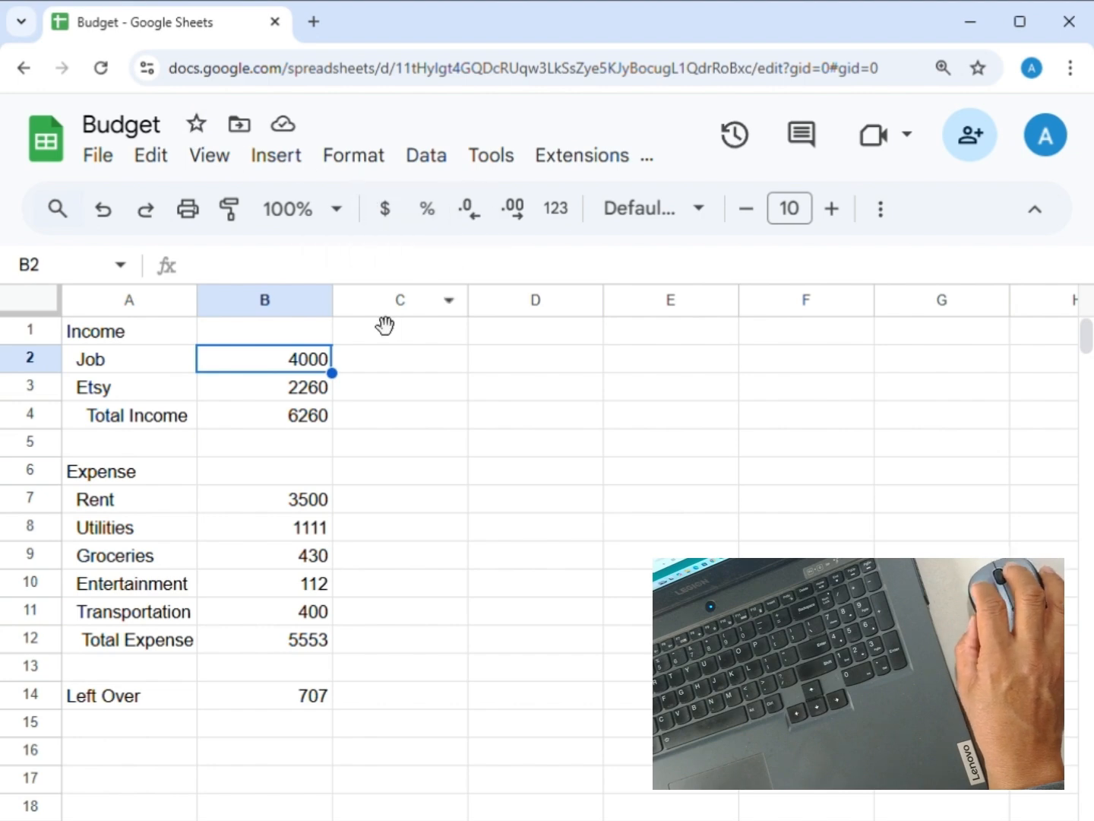
click(264, 389)
click(268, 367)
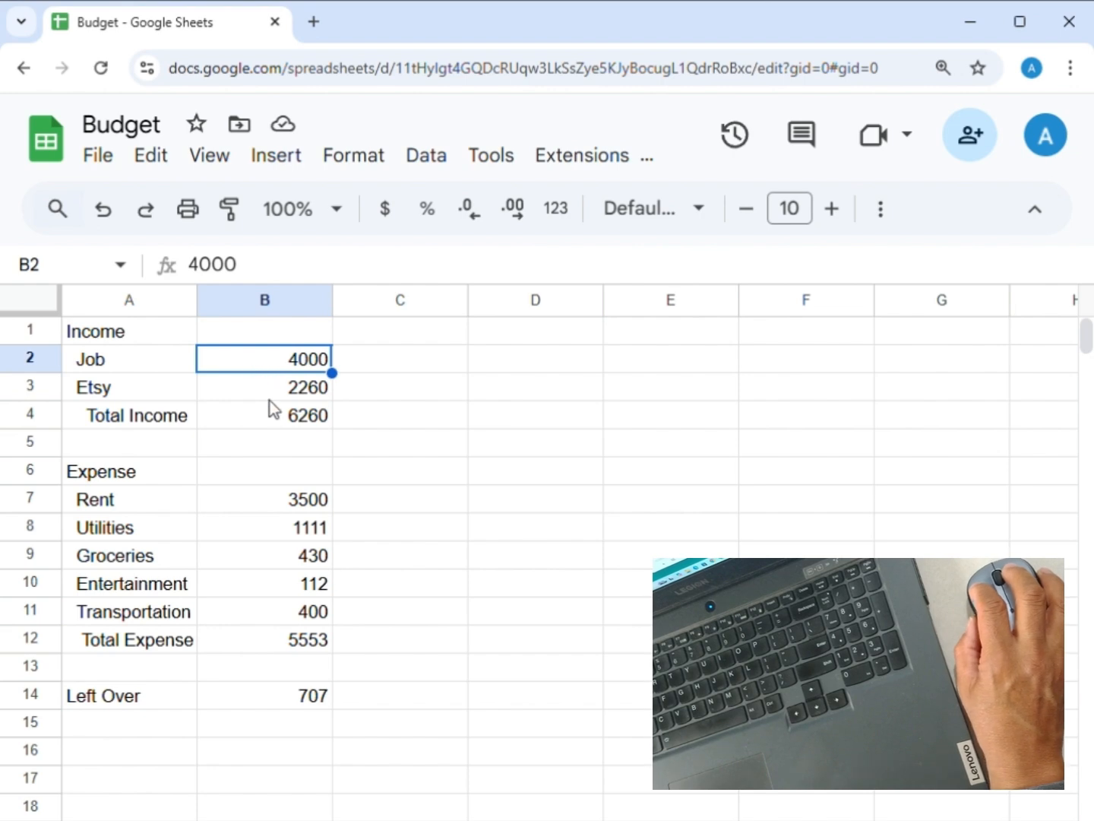
Step: Format the Job income in B2 and the Etsy income in B3 as currency, checking the Total Income and Left Over formulas in between
click(386, 213)
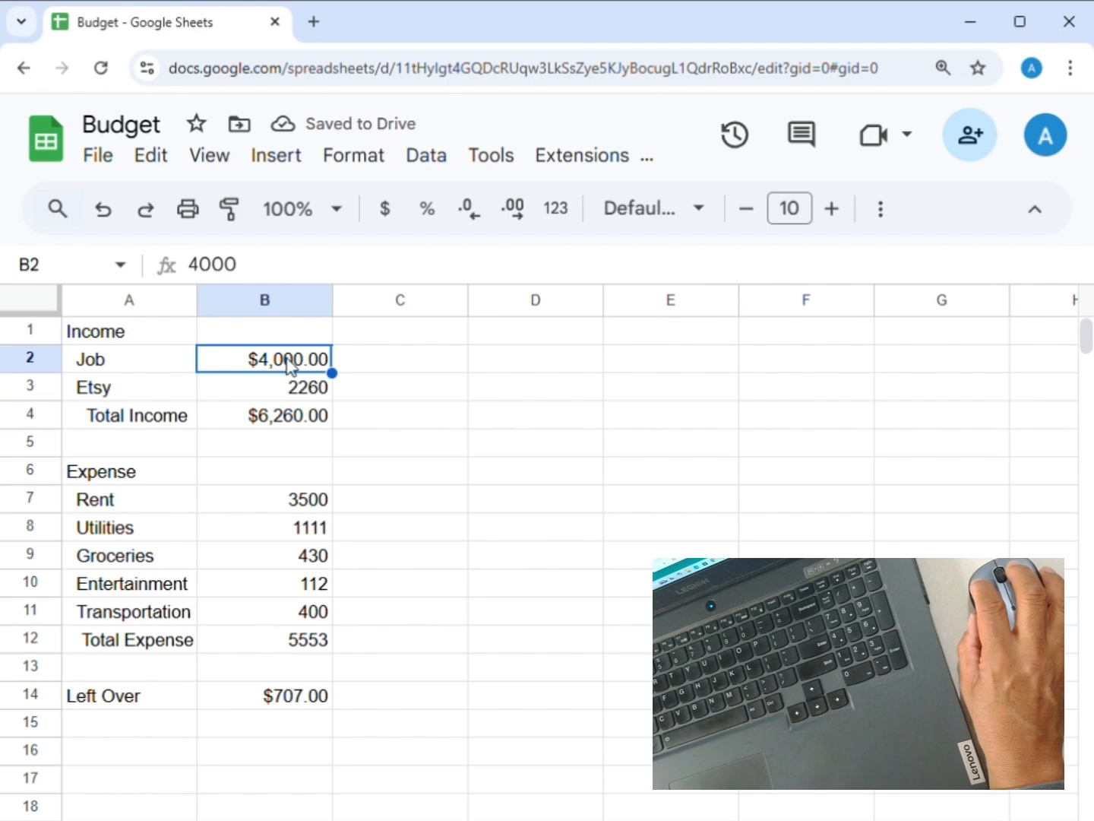
click(265, 419)
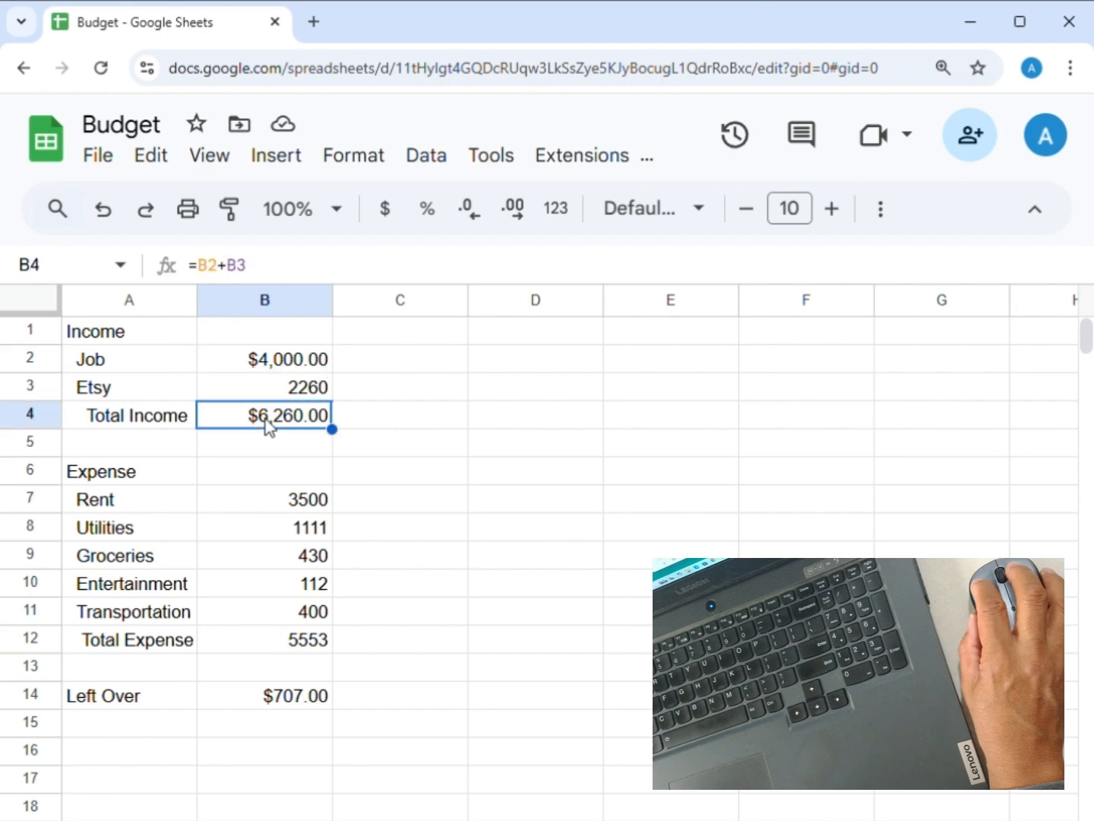
click(274, 361)
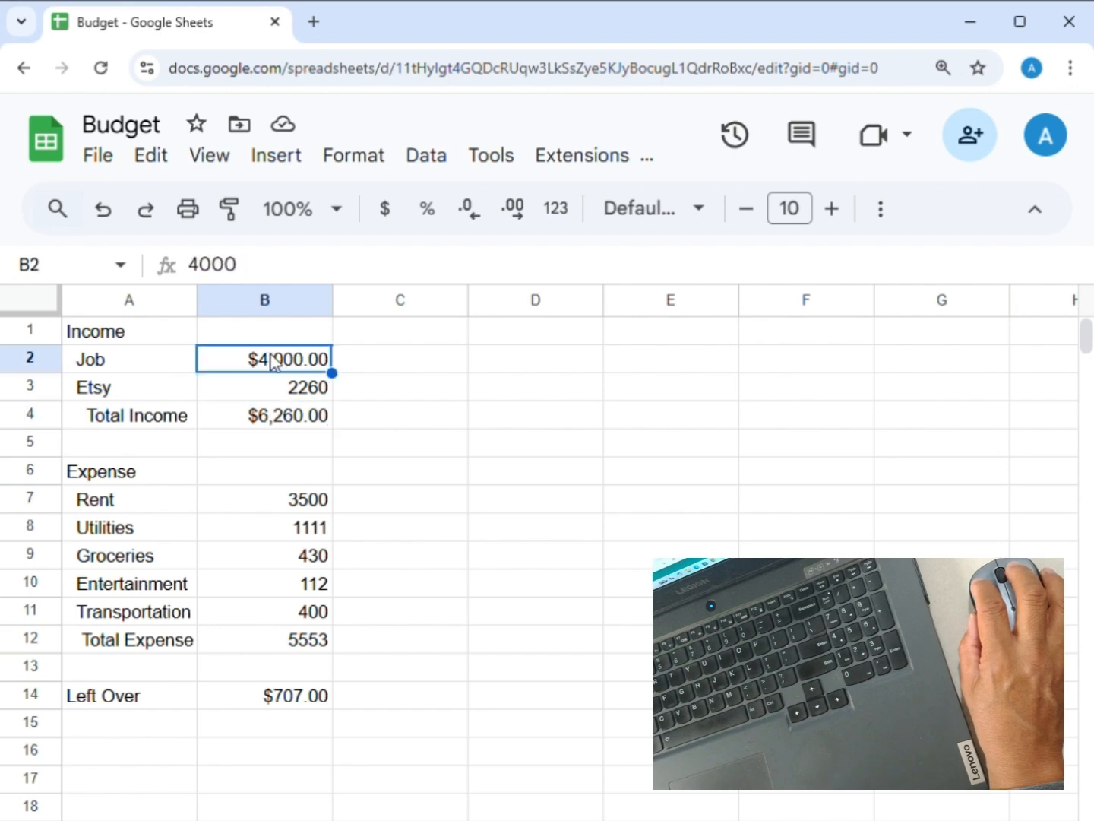
click(270, 421)
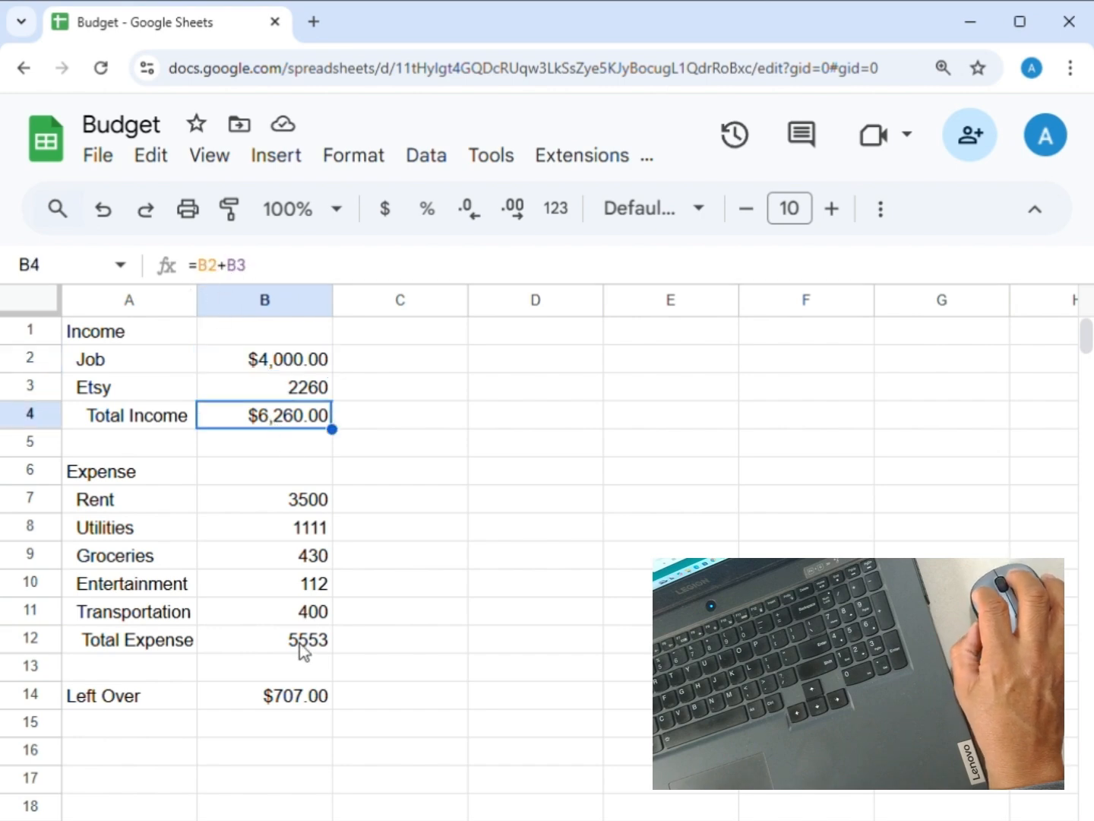
click(289, 704)
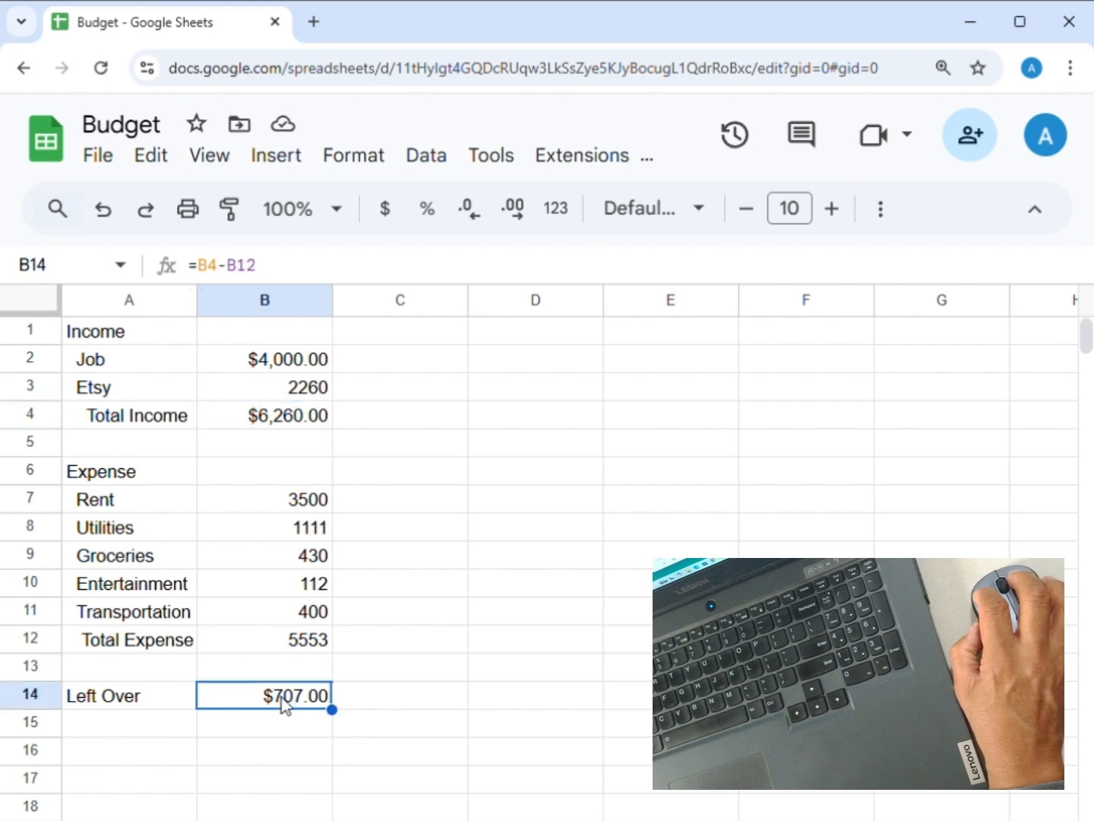
click(261, 419)
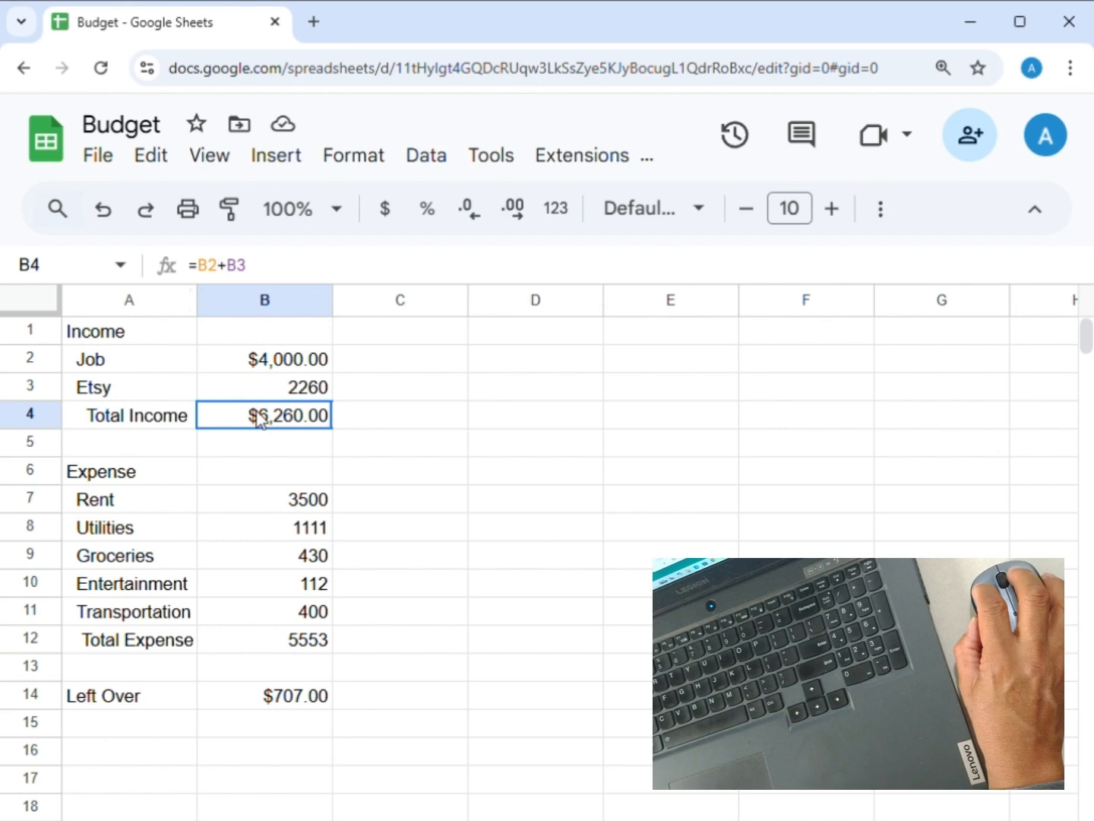
click(295, 705)
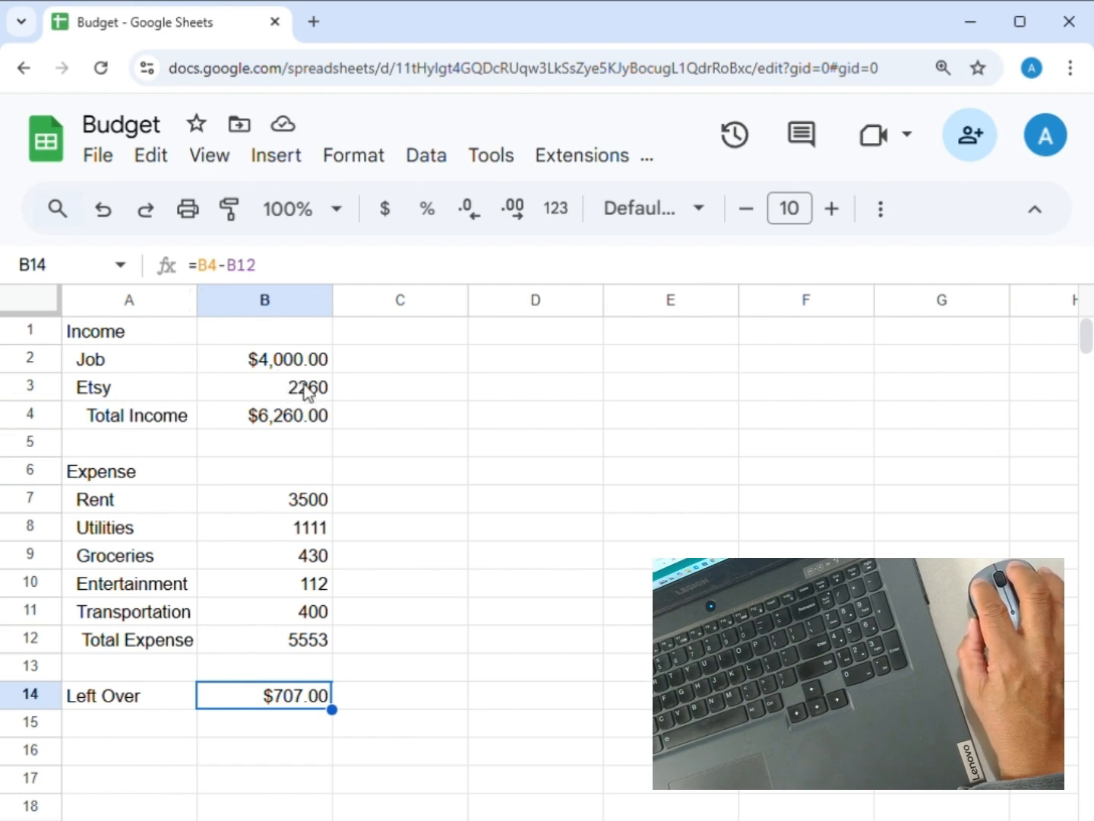
click(278, 389)
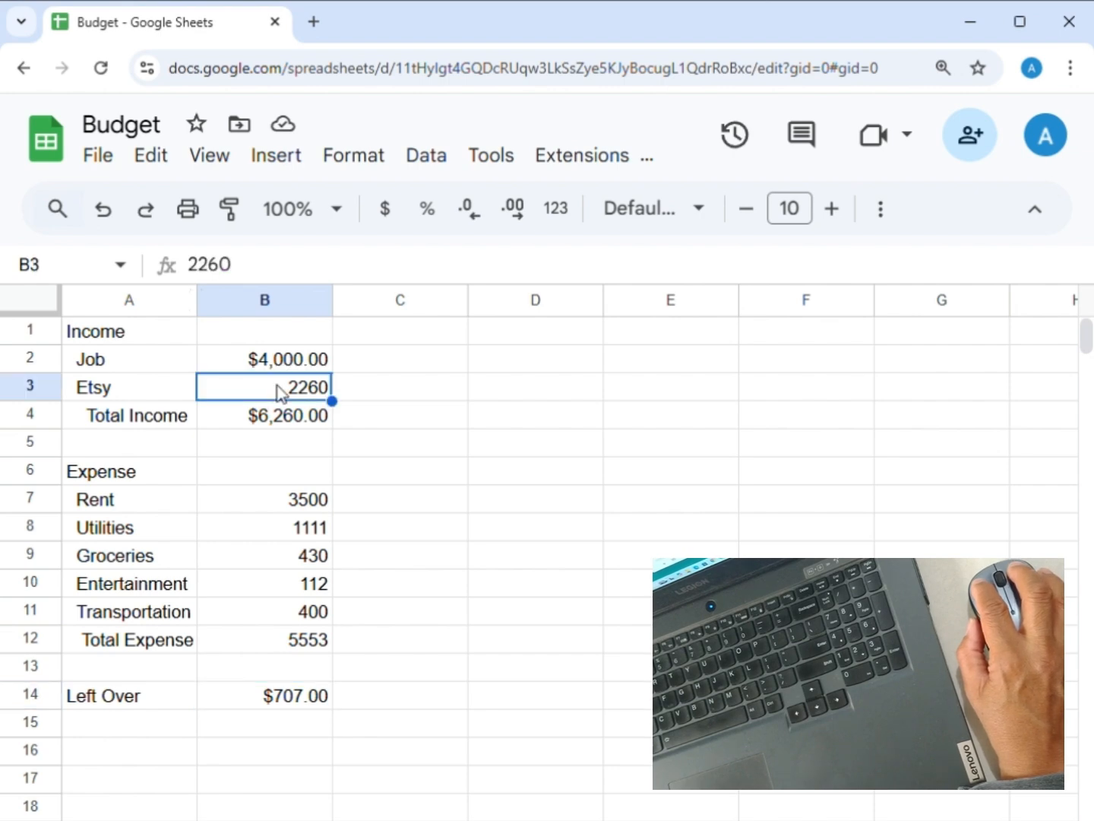
click(392, 220)
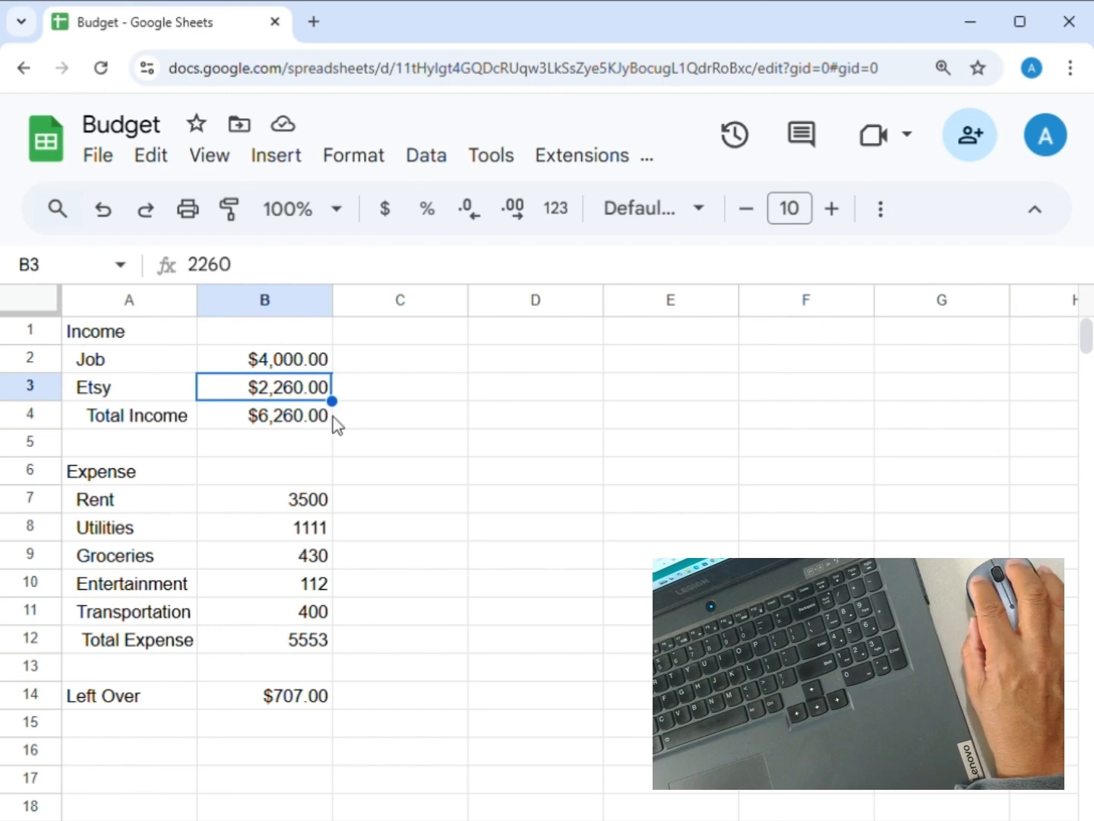
Step: Remove both decimal places from the Job income in B2 and check the dependent Total Income and Left Over cells
click(319, 367)
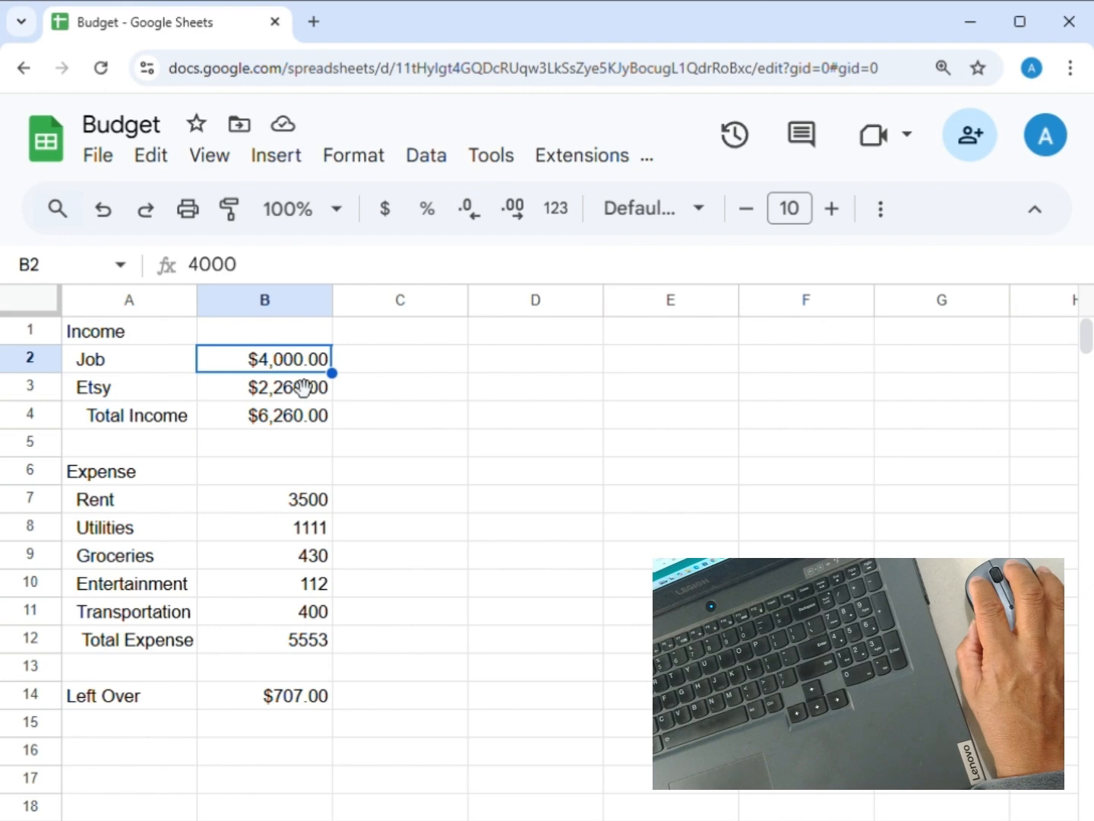
click(468, 210)
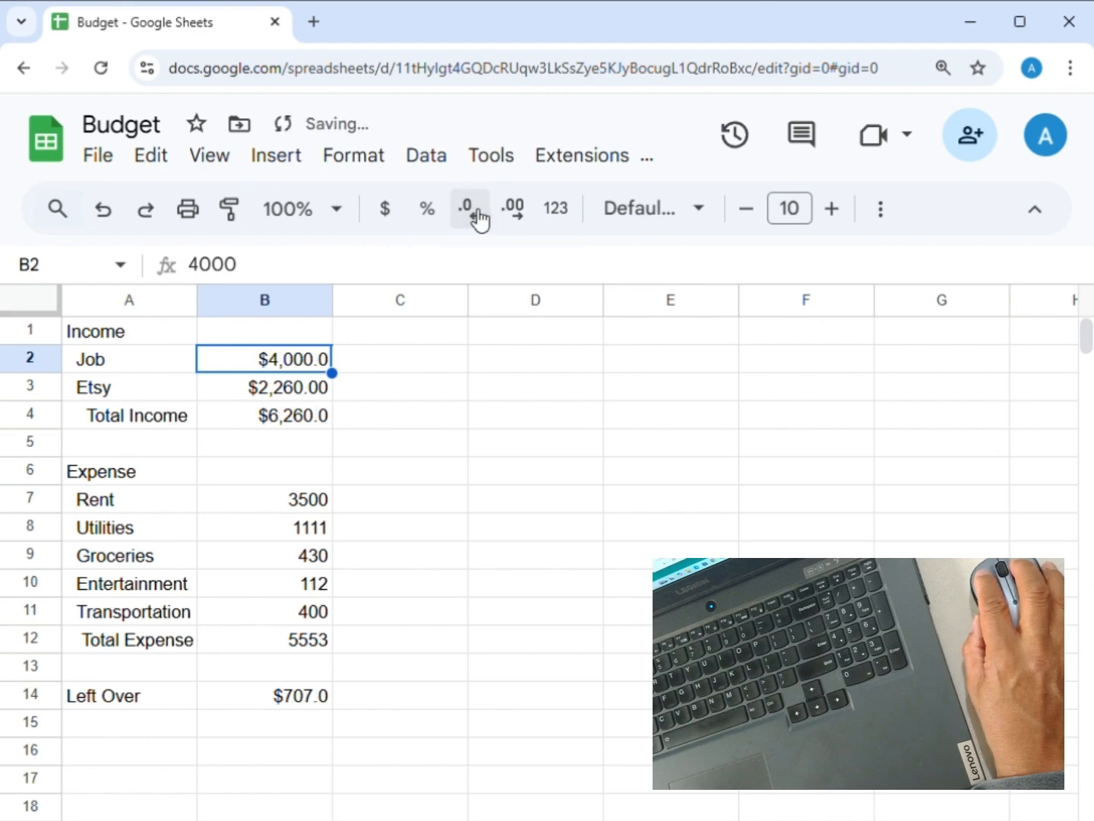
click(475, 213)
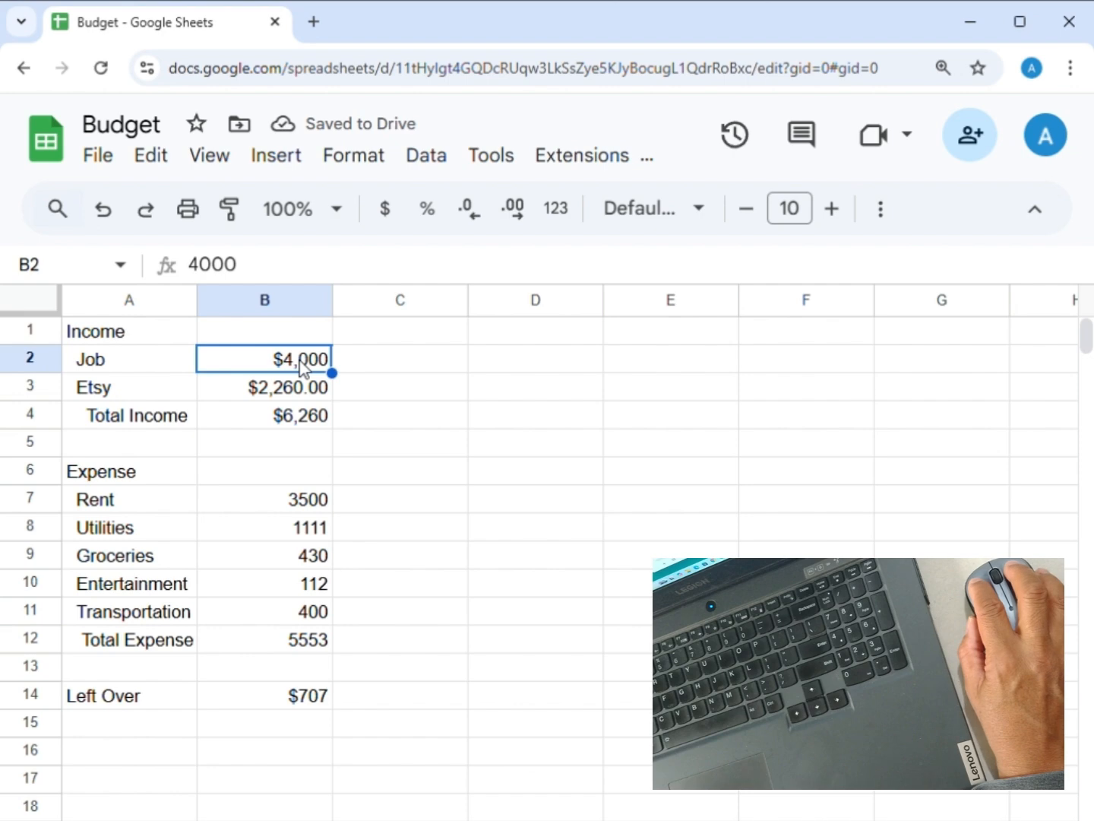
click(303, 414)
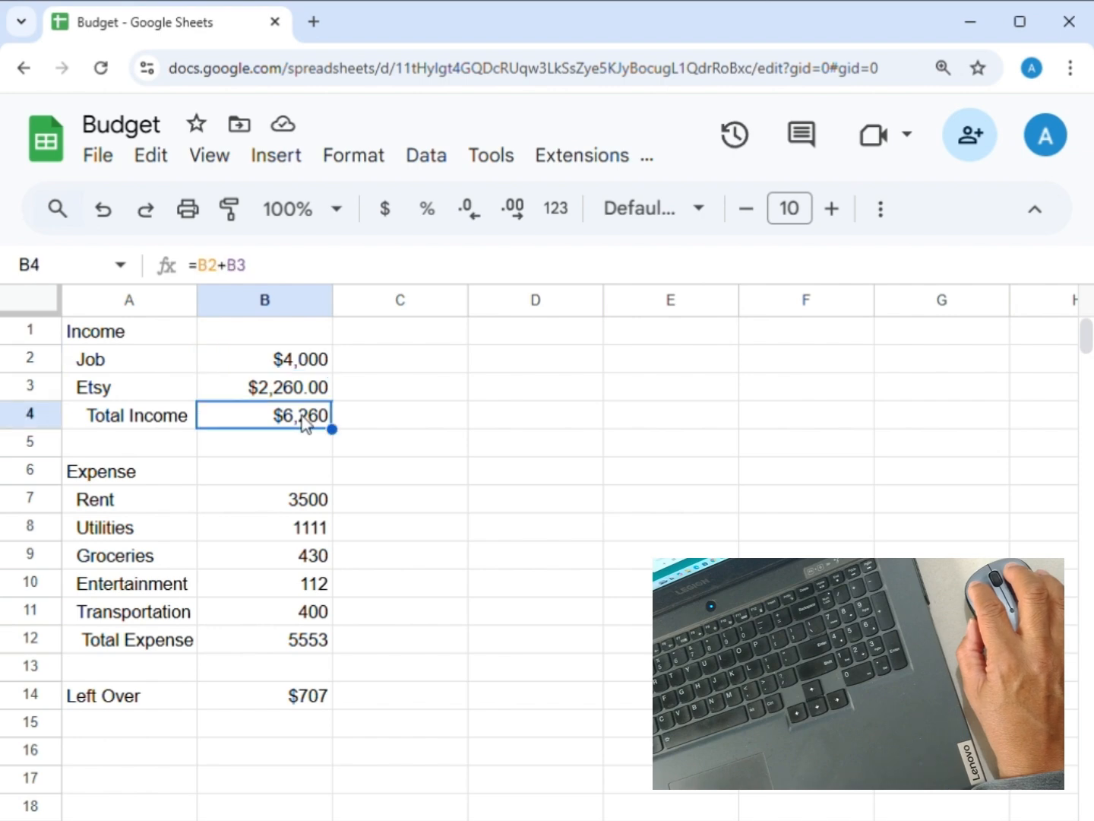
click(254, 361)
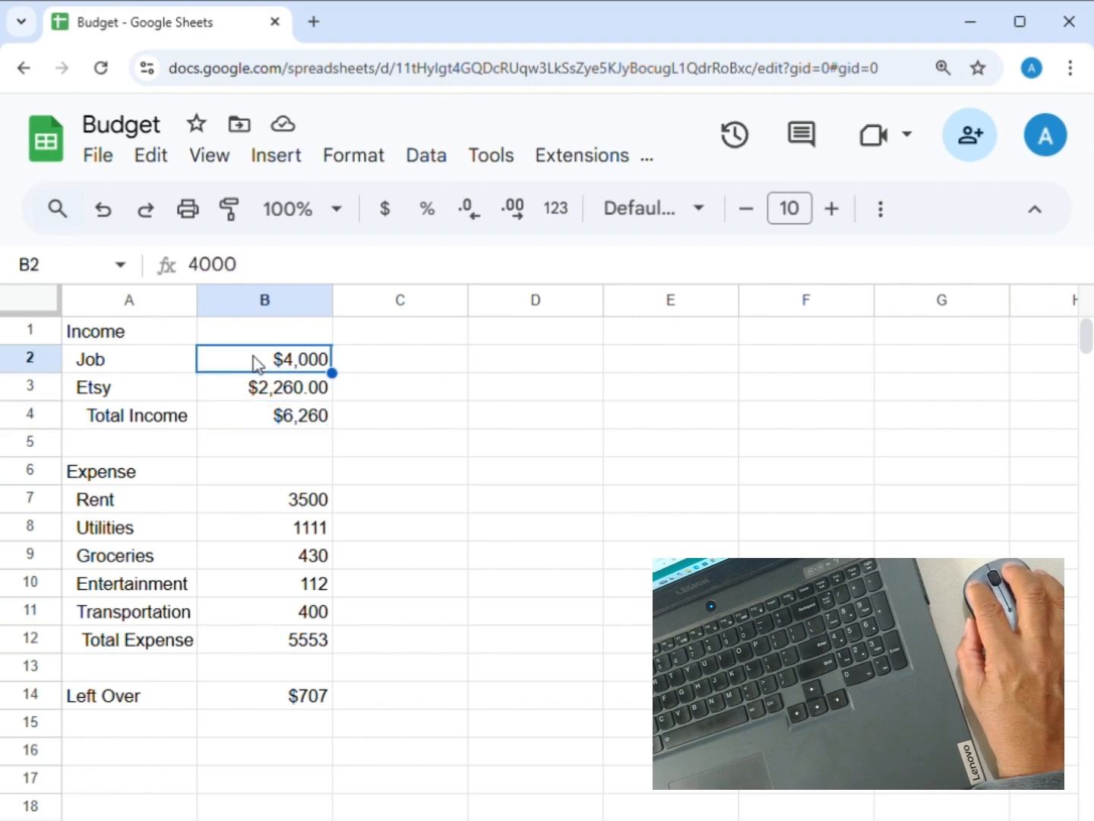
click(263, 421)
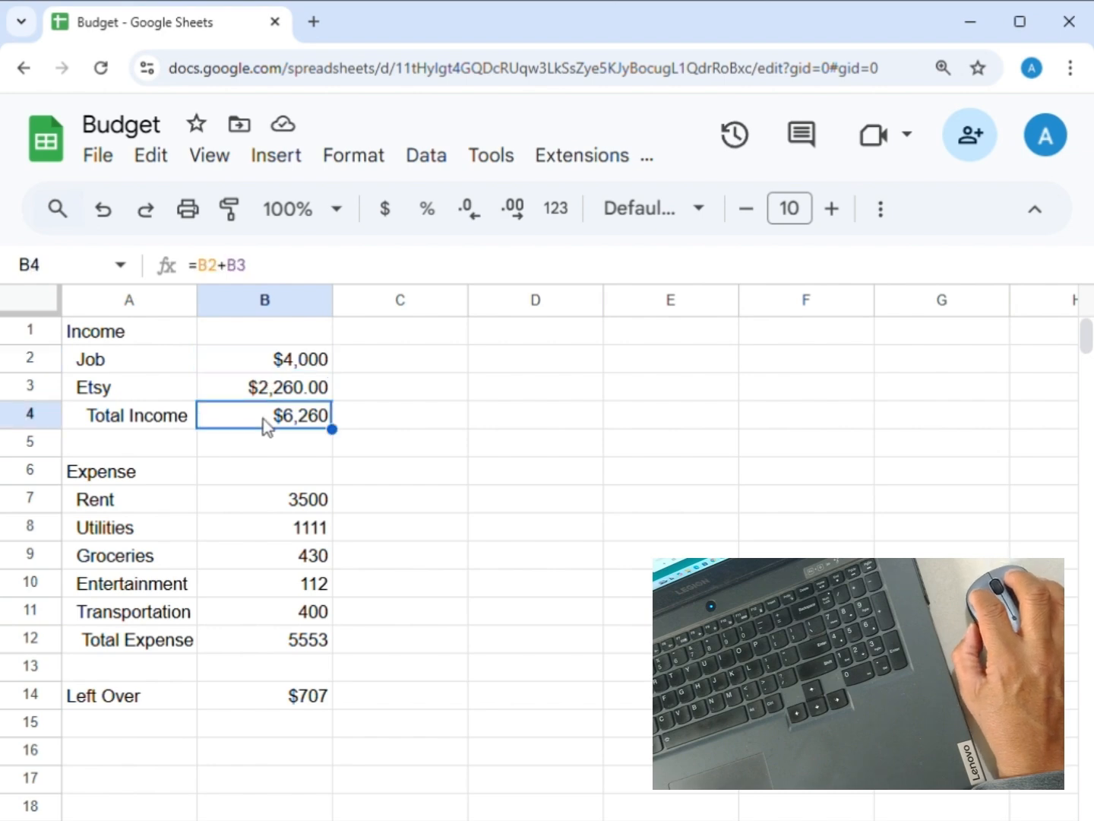
click(283, 701)
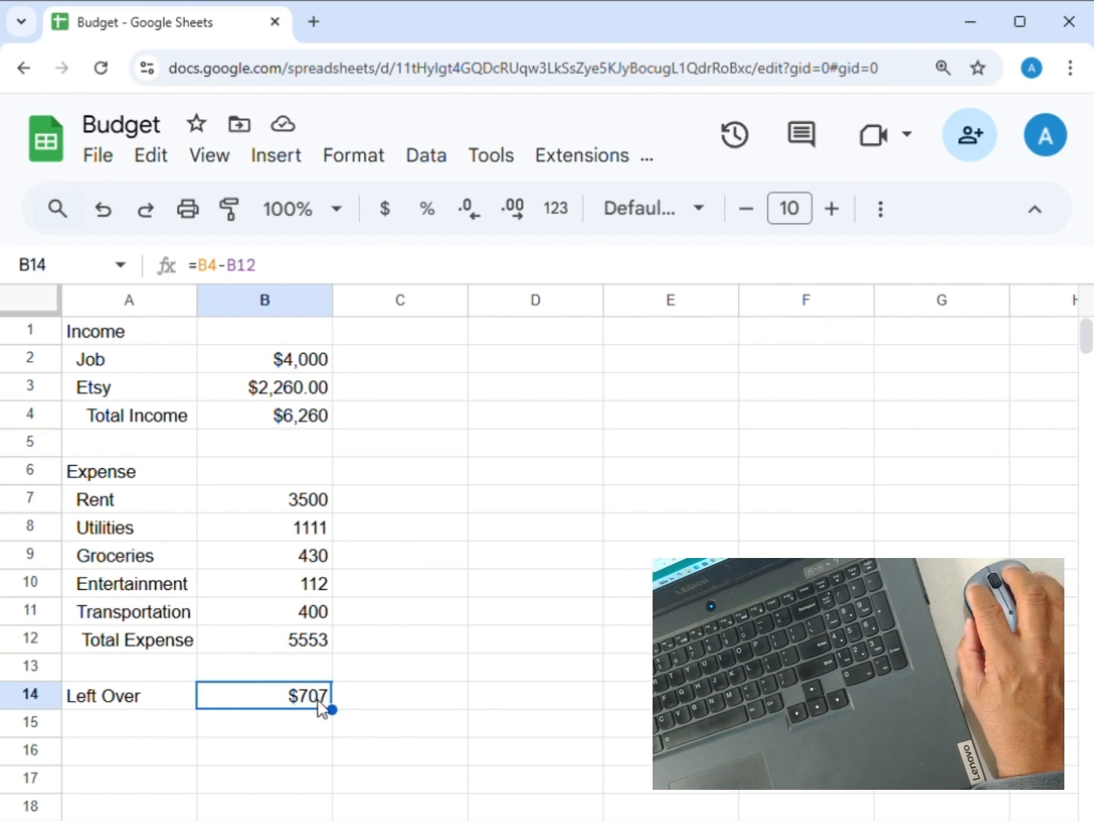
Step: Reduce the Etsy income in cell B3 by two decimal places so it displays whole dollars
click(266, 389)
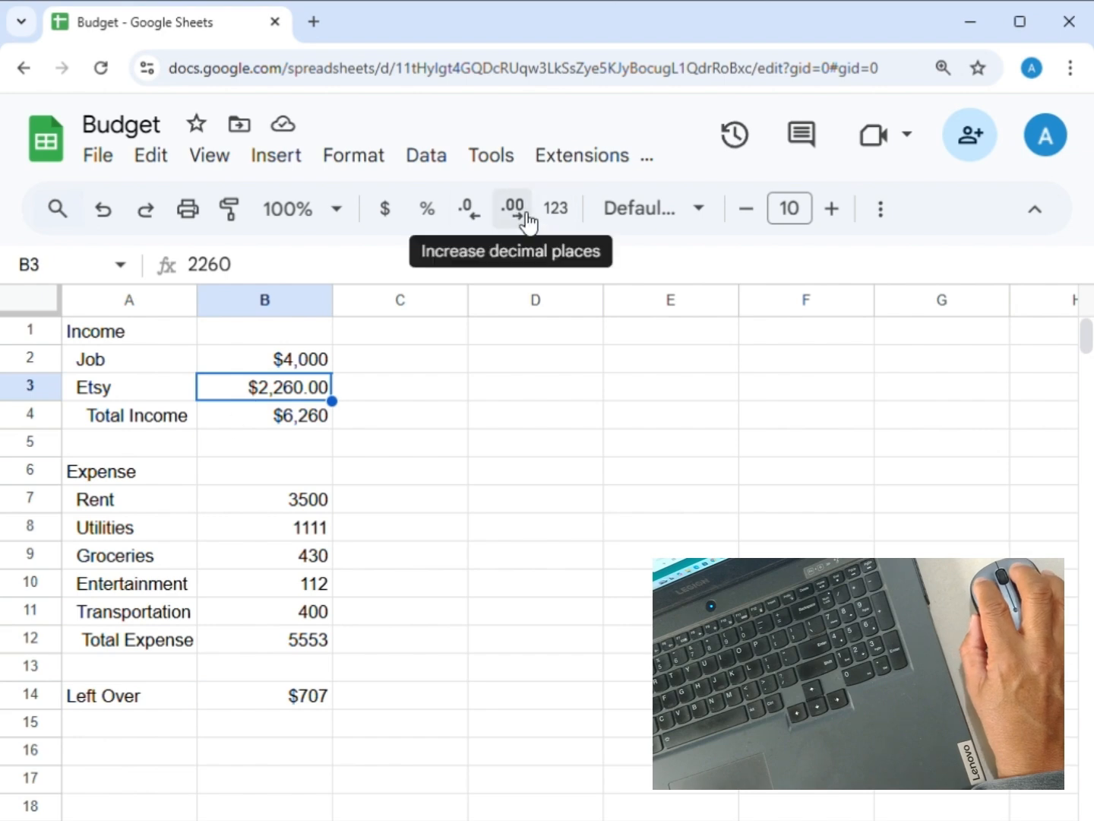
click(474, 216)
click(478, 217)
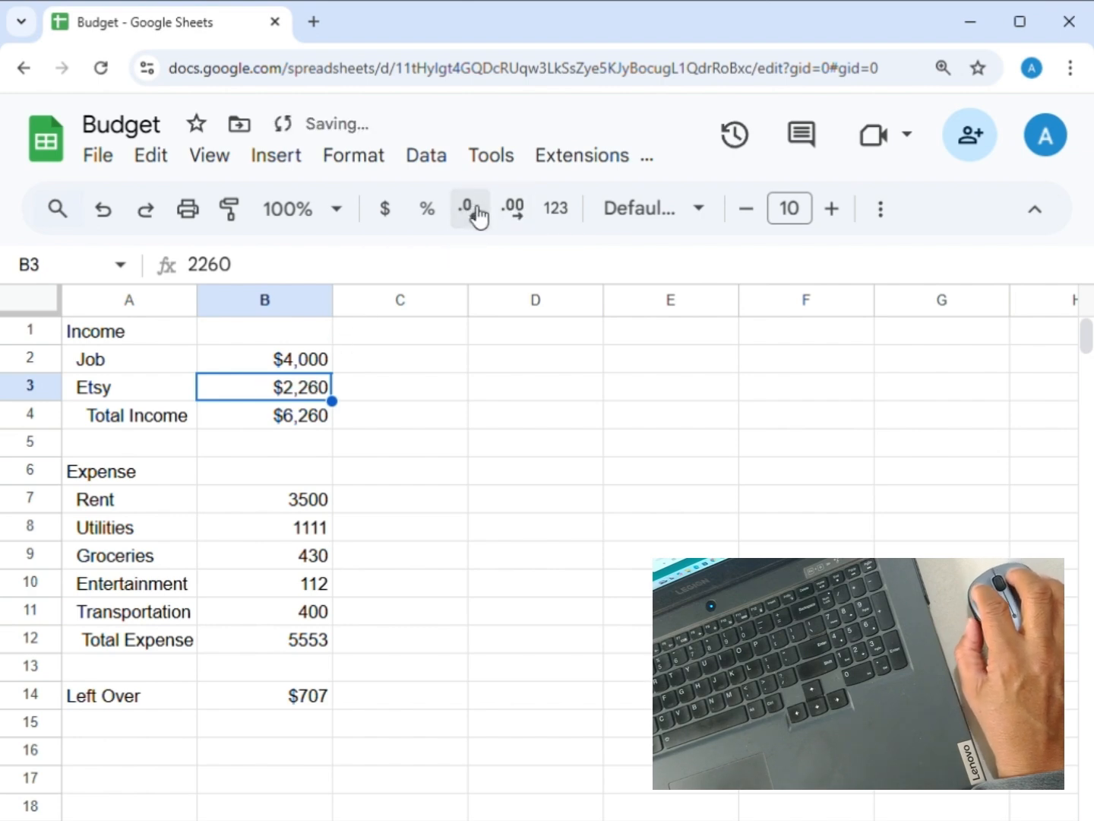
Step: Examine the individual expense amounts from Rent to Transportation and the formula in the Total Expense cell
click(285, 505)
click(300, 529)
click(309, 556)
click(319, 593)
click(323, 612)
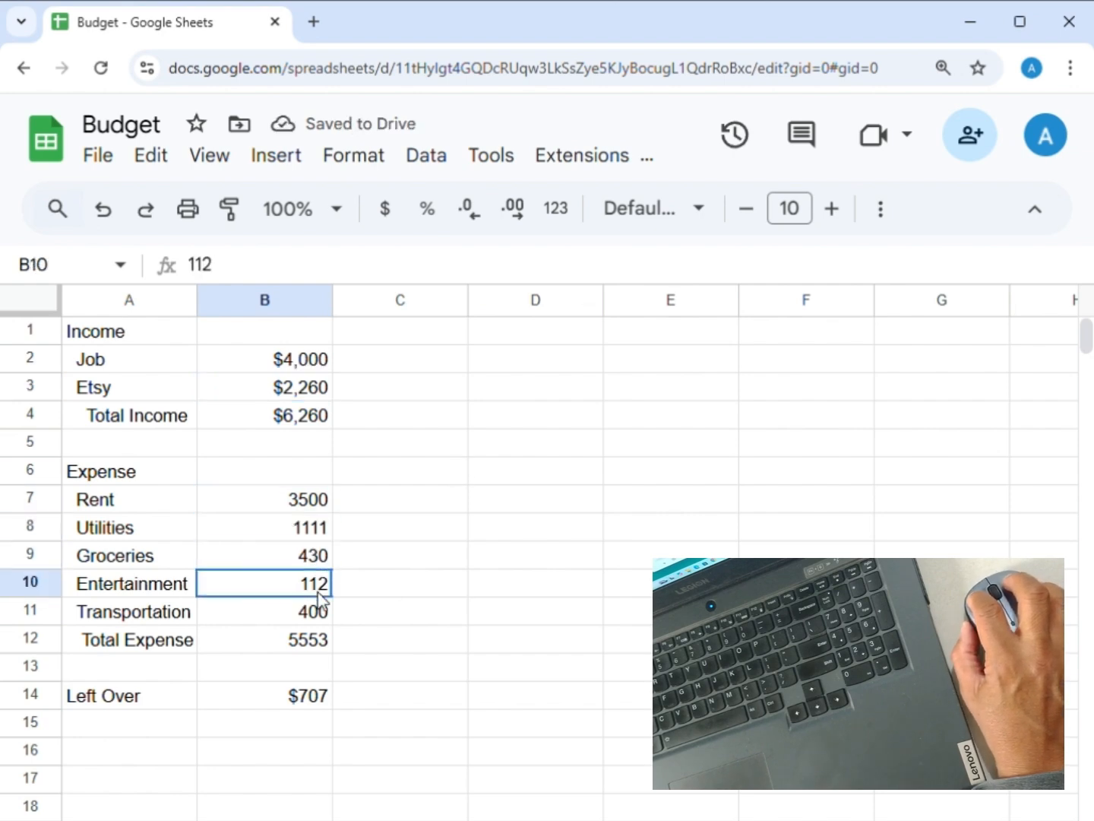
click(308, 639)
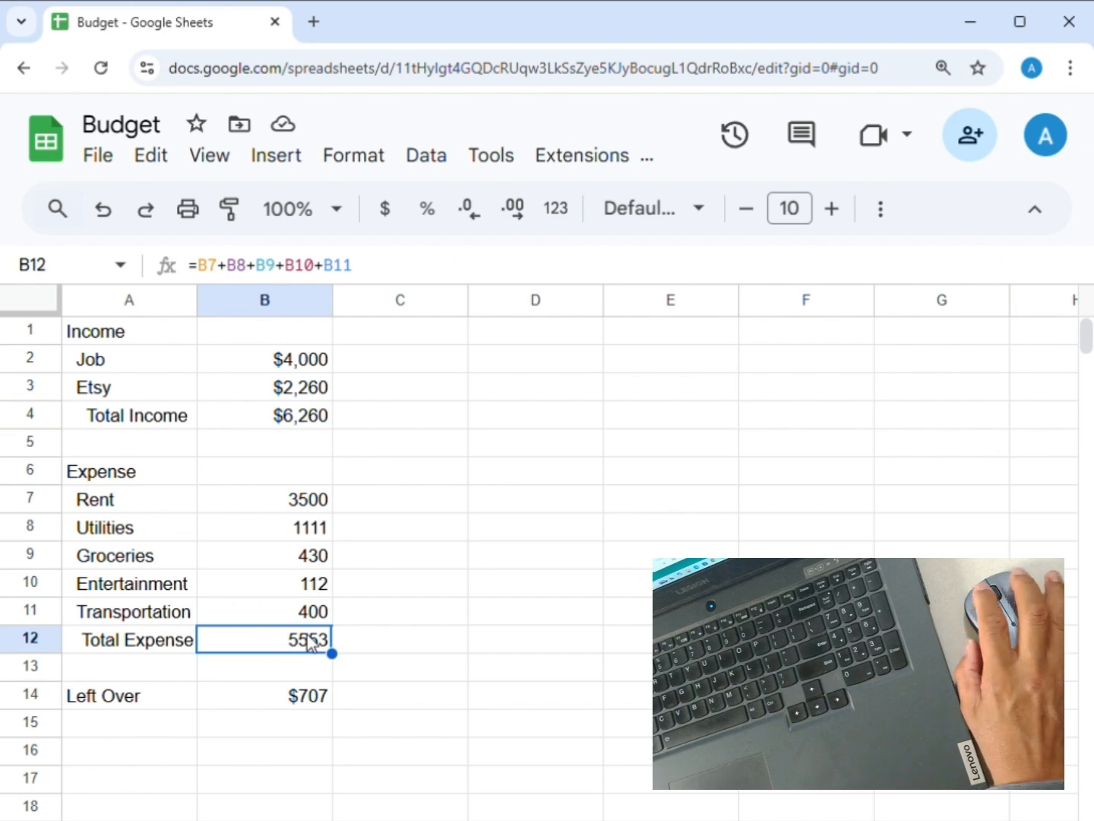
click(270, 503)
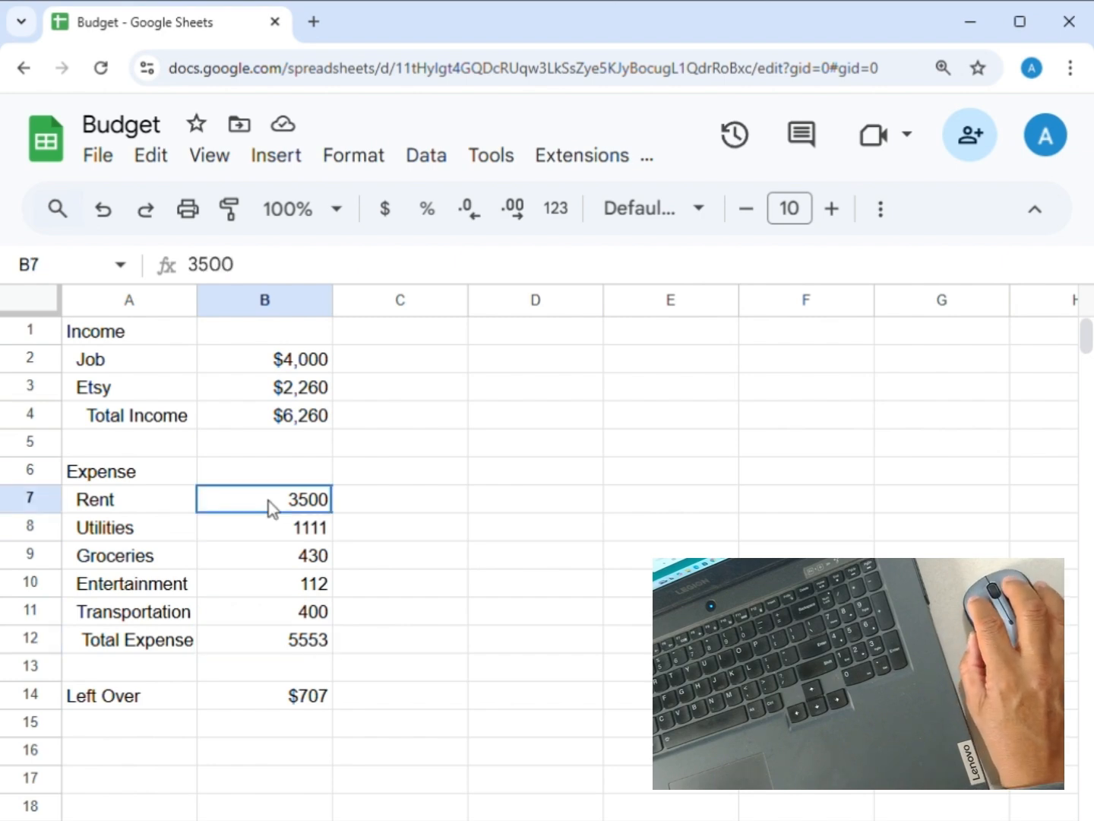
click(286, 530)
click(284, 560)
click(280, 585)
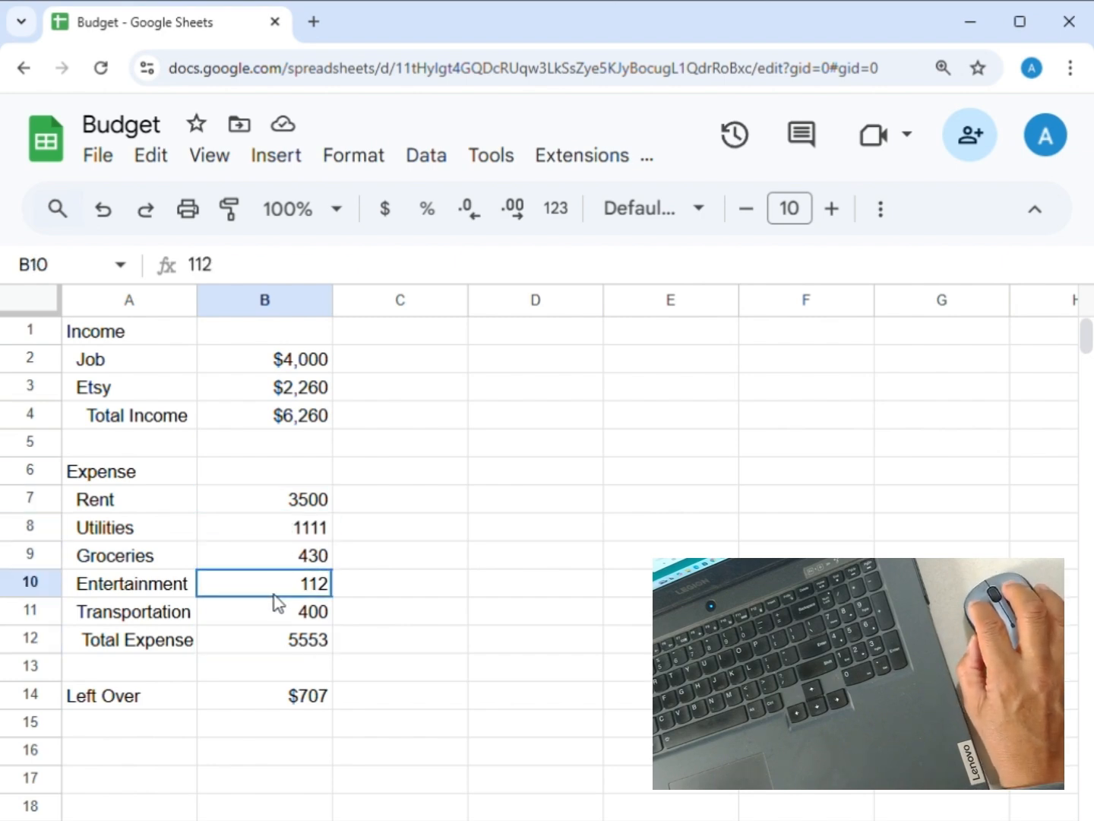
click(275, 643)
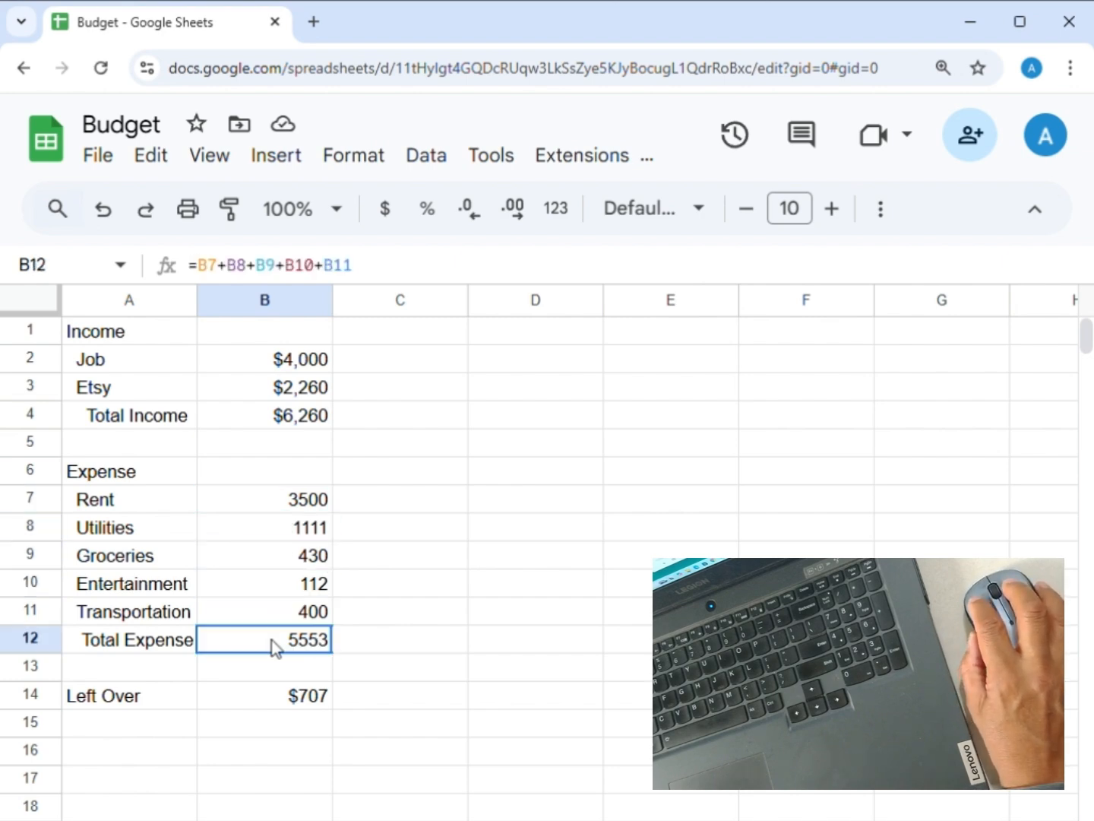
Step: Format all expense amounts from Rent through Total Expense, cells B7:B12, as currency
click(275, 494)
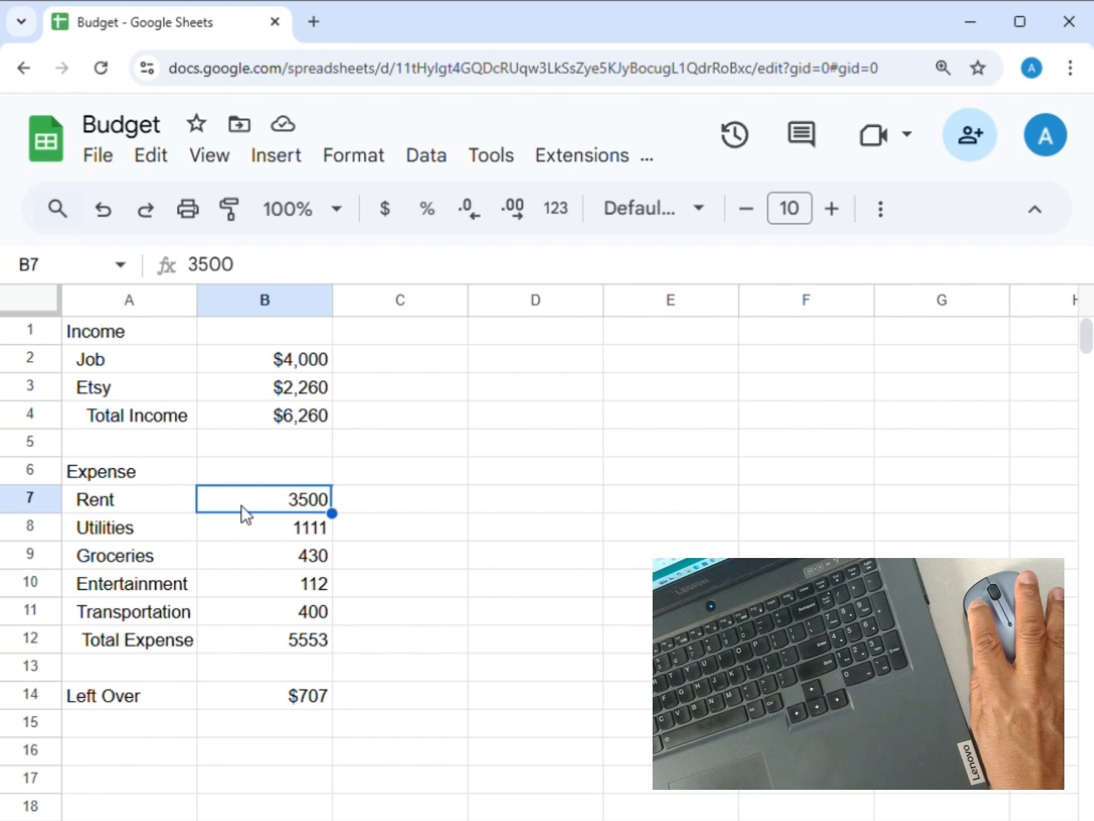
shift+click(233, 528)
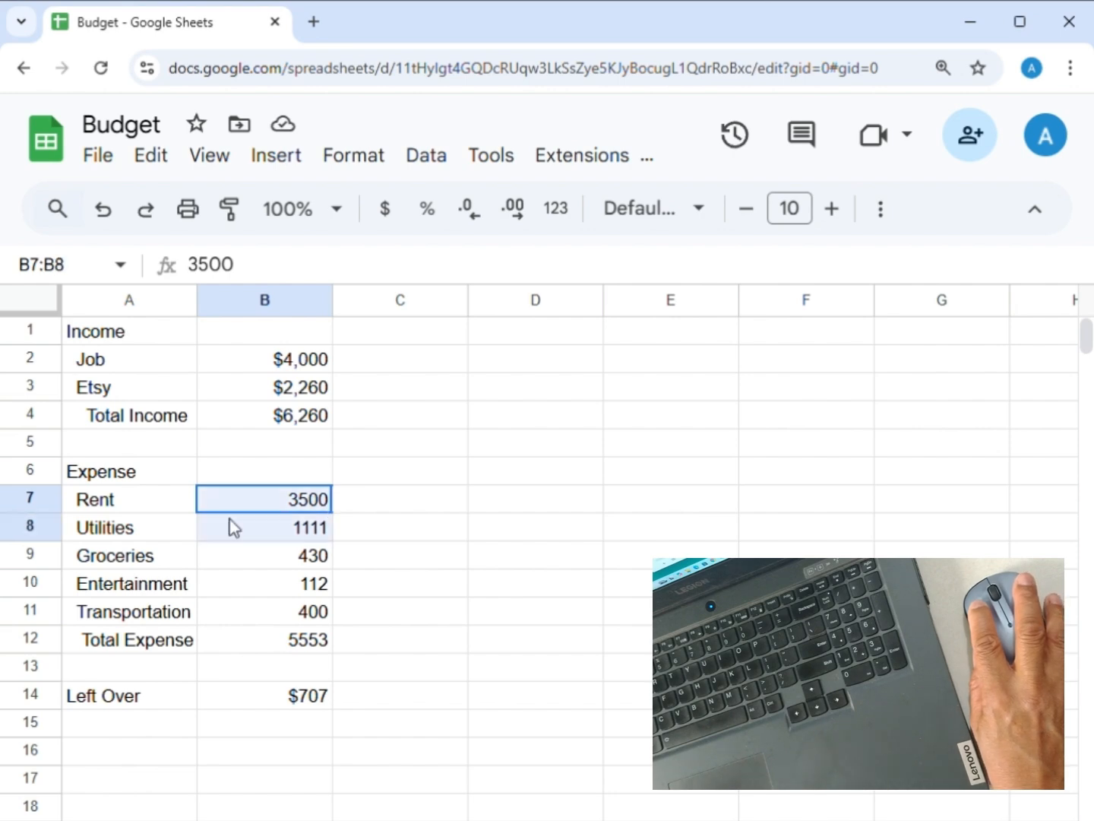
shift+click(228, 555)
shift+click(236, 583)
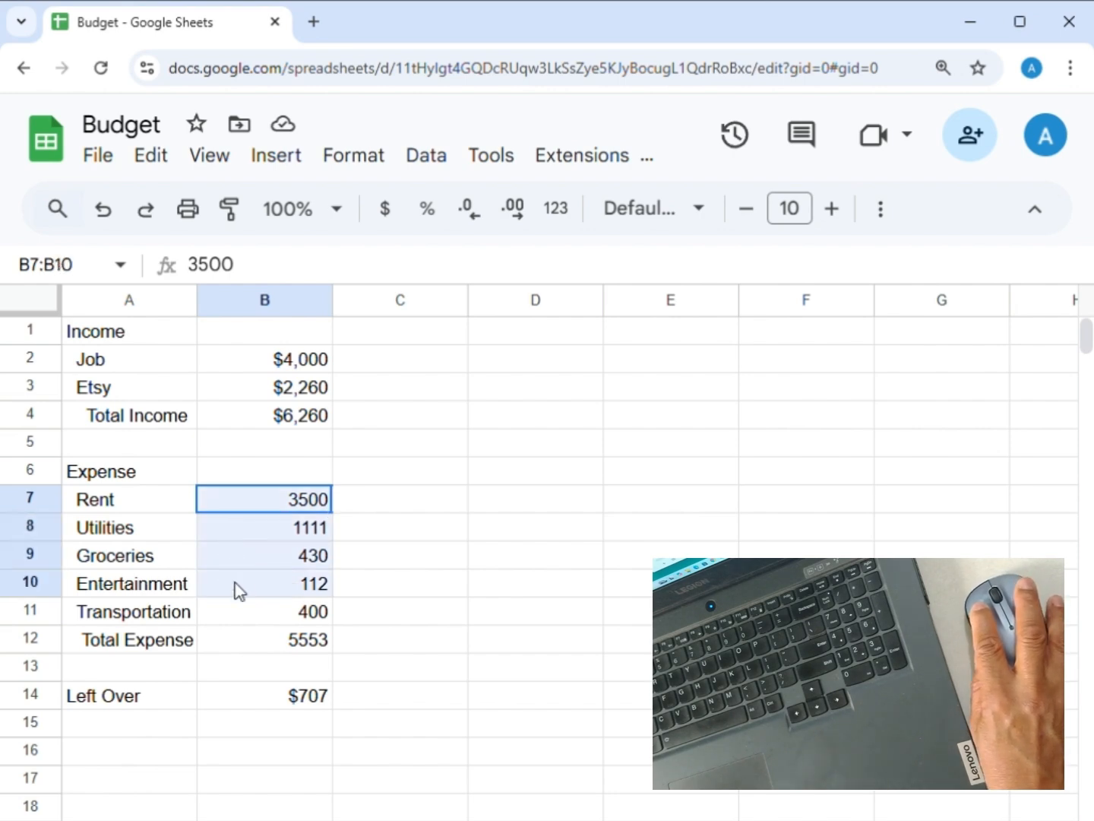
shift+click(239, 610)
shift+click(240, 639)
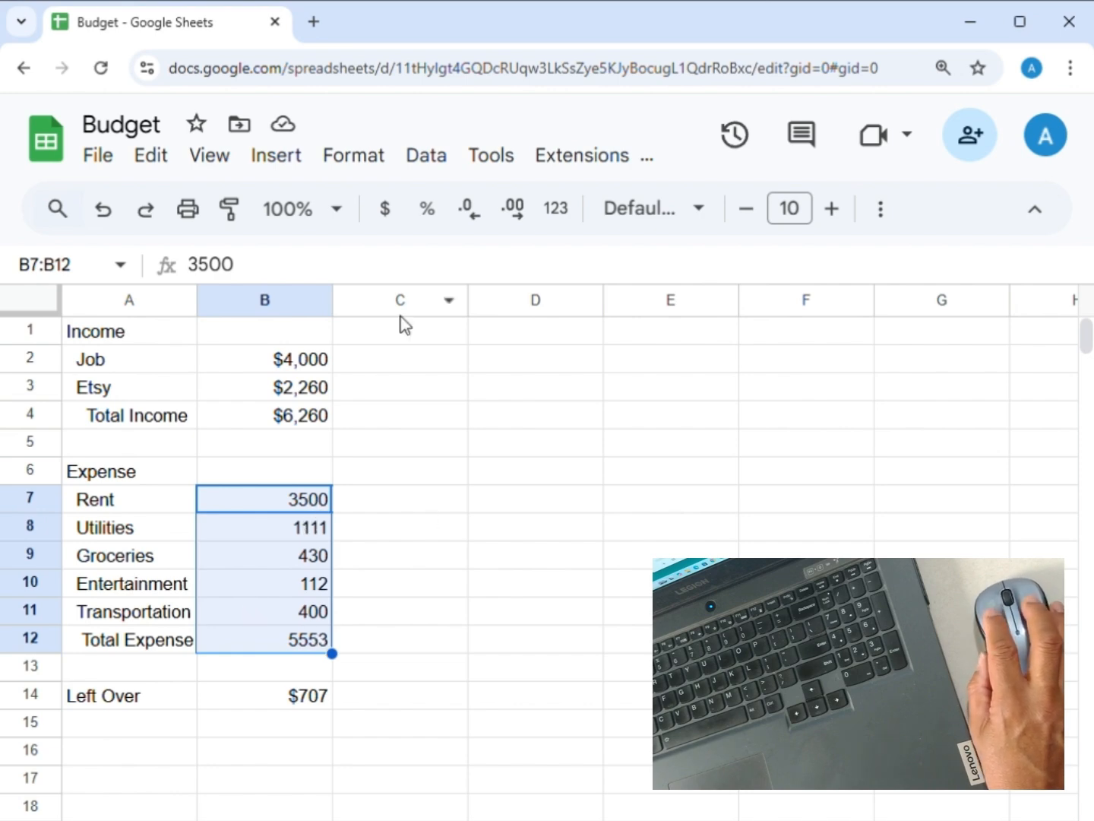
click(391, 227)
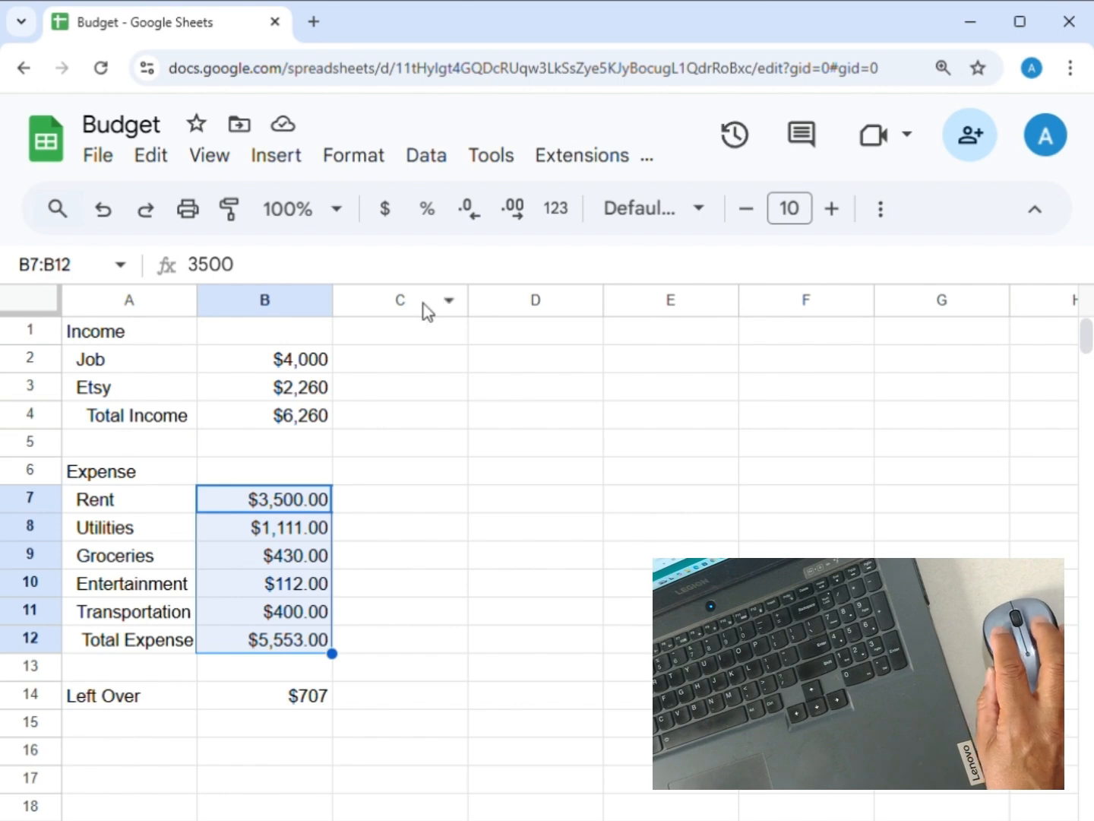
Step: Remove both decimal places from the amounts in B7:B12 and deselect the range
click(481, 223)
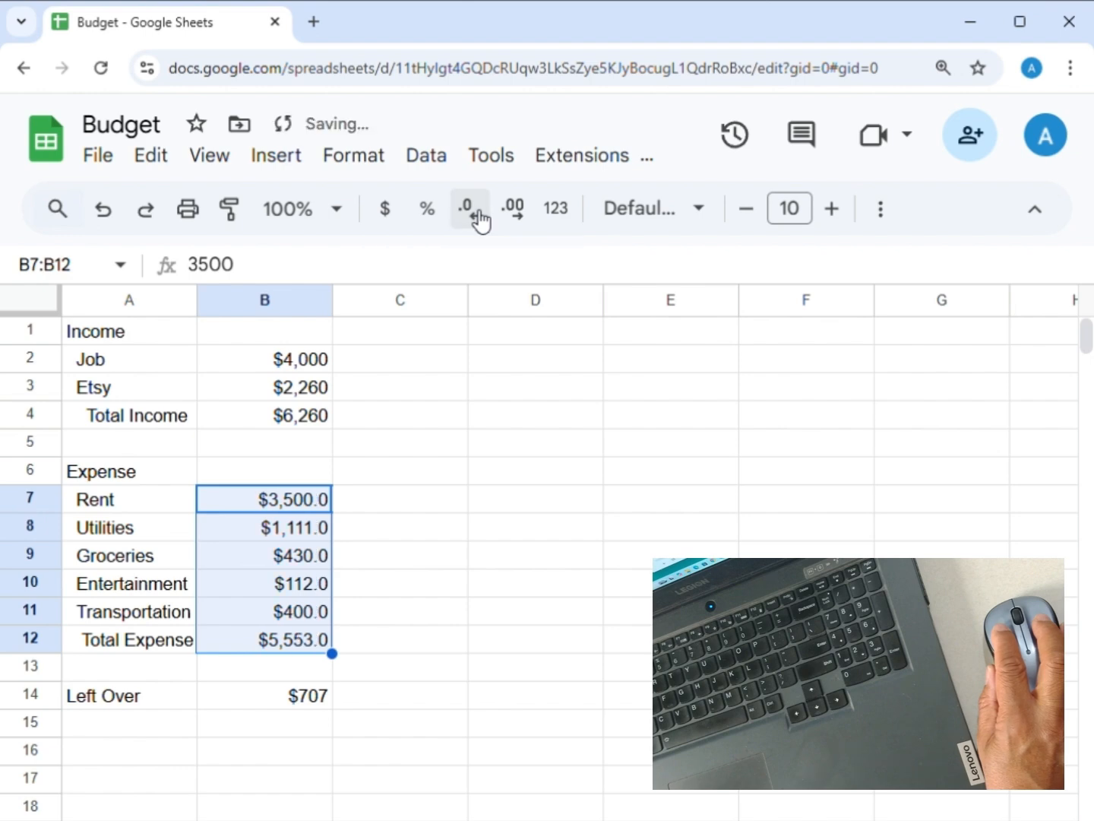
click(480, 223)
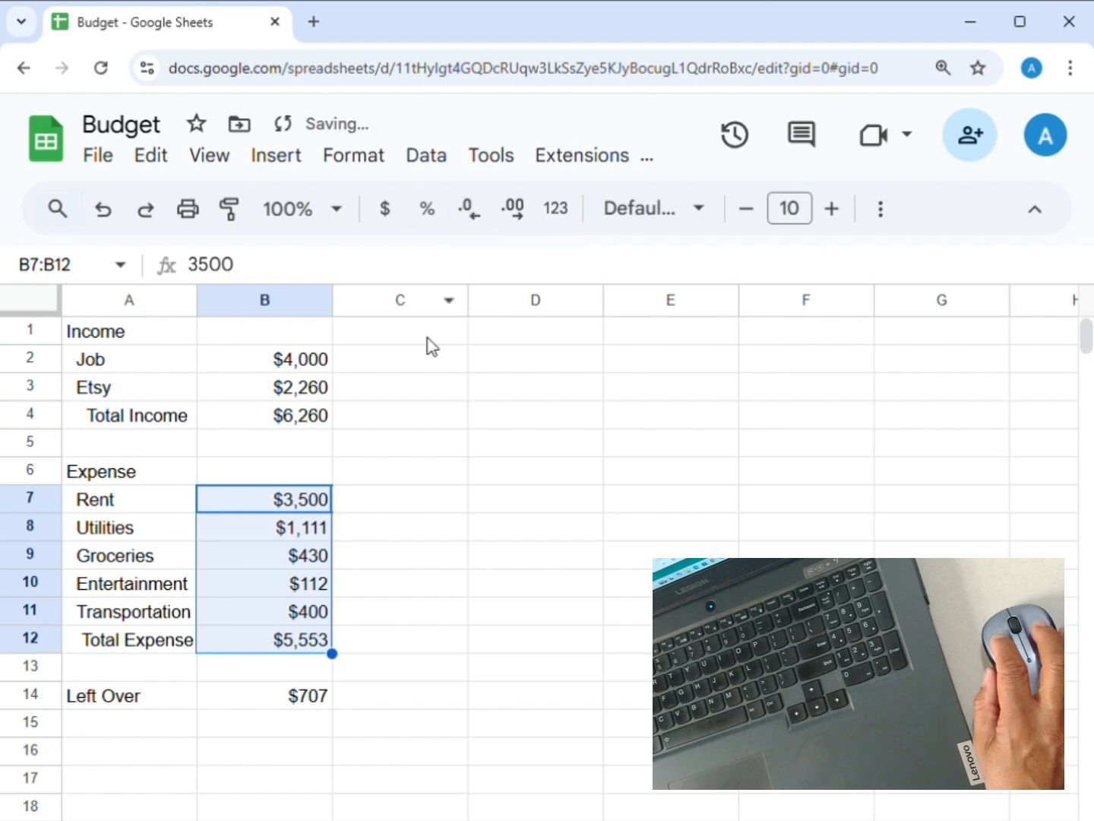
click(386, 482)
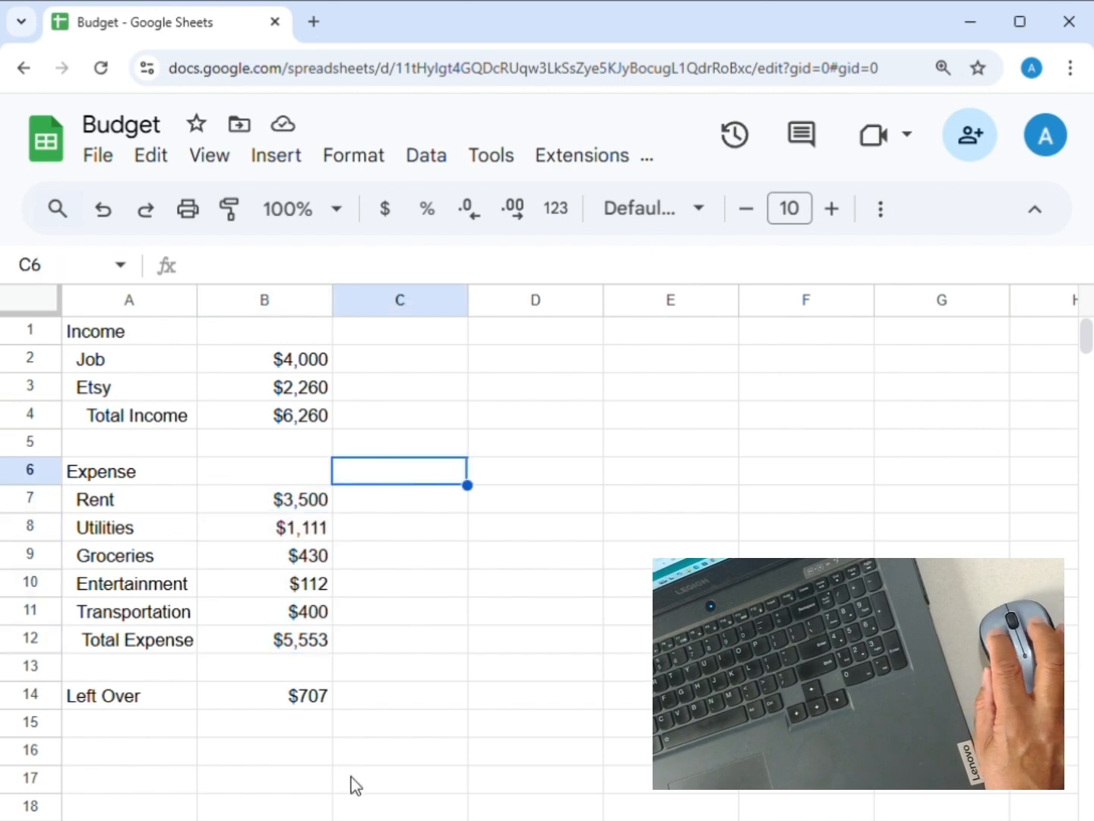
Step: Inspect the stored values behind the formatted Job and Etsy amounts and the formula in the Total Income cell
click(257, 359)
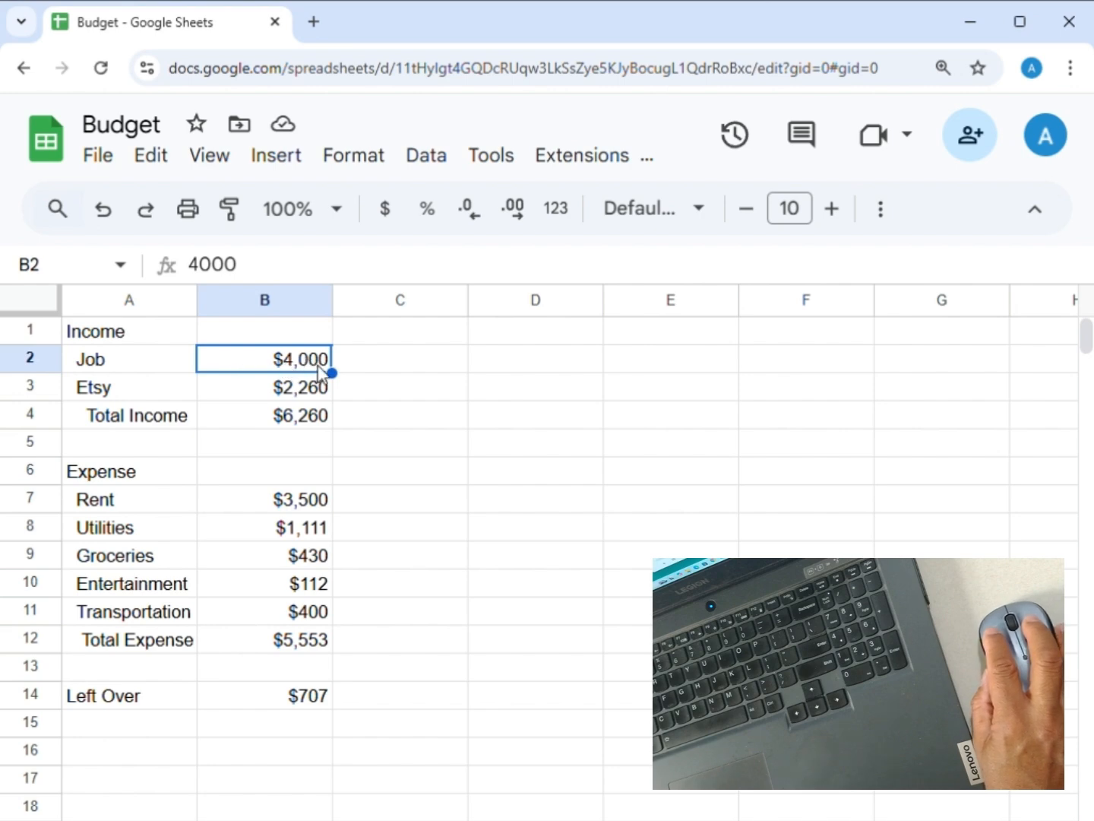
click(248, 272)
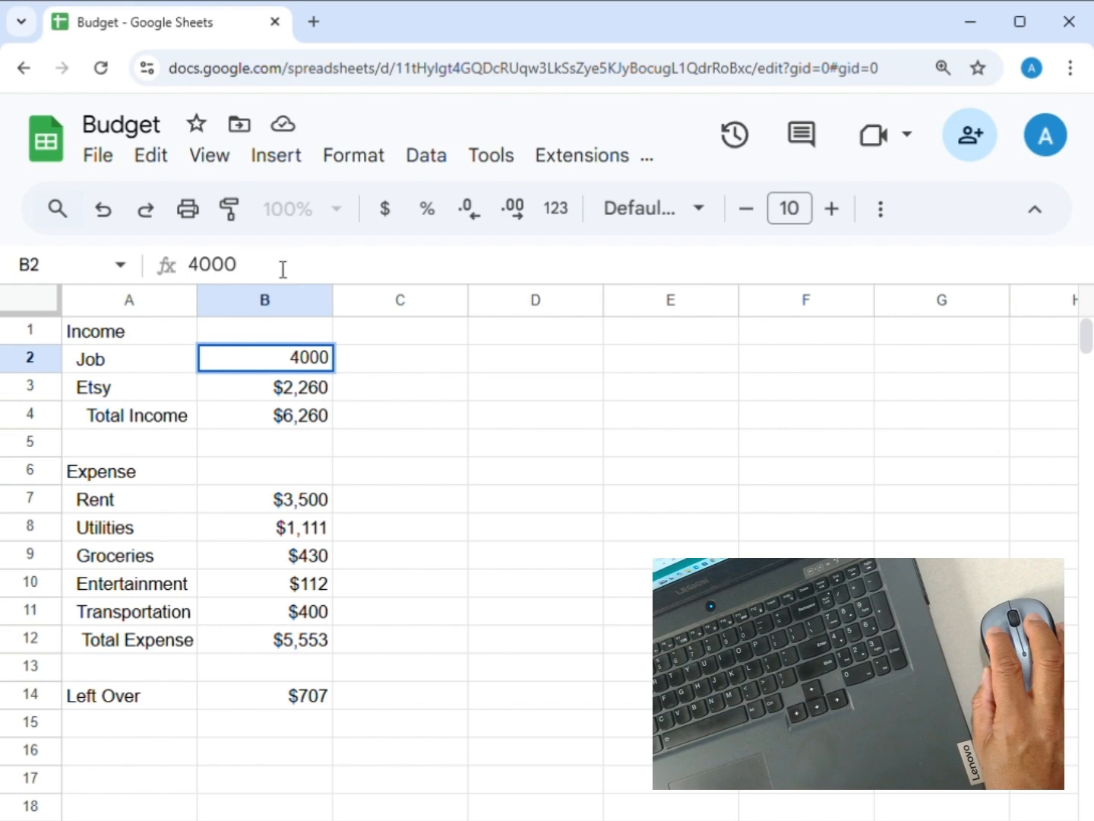
click(302, 392)
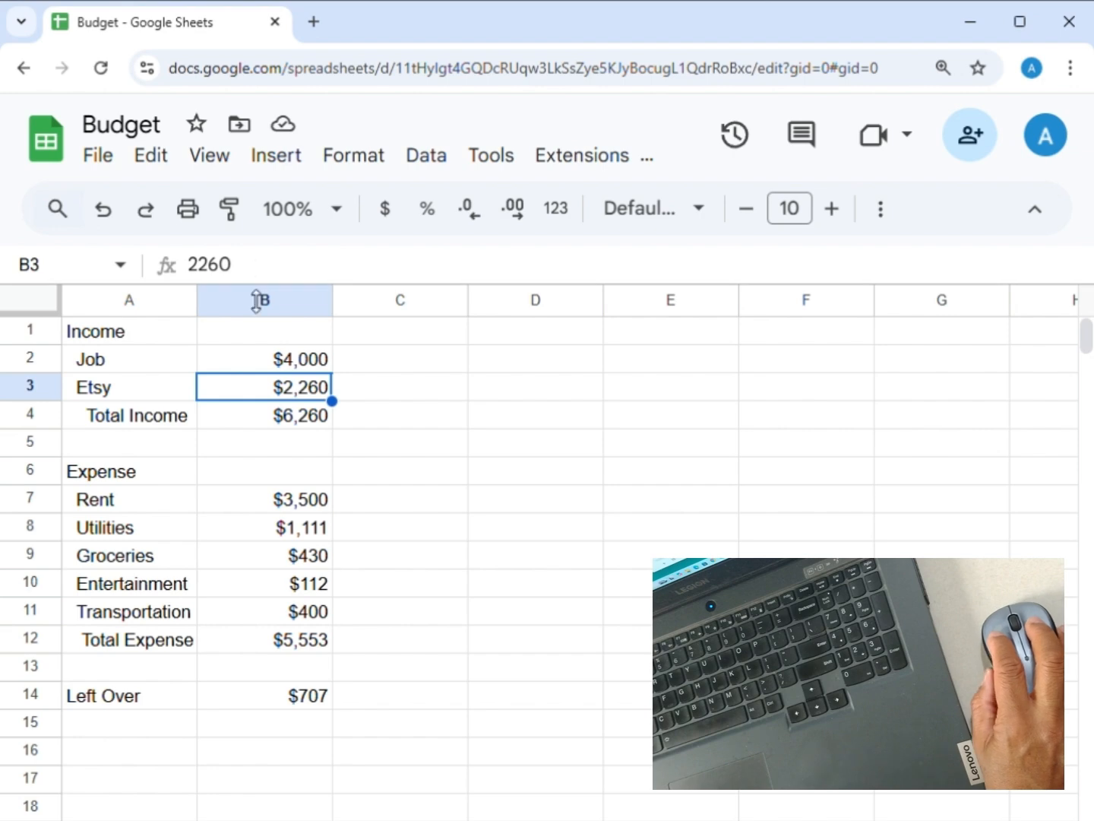
click(306, 424)
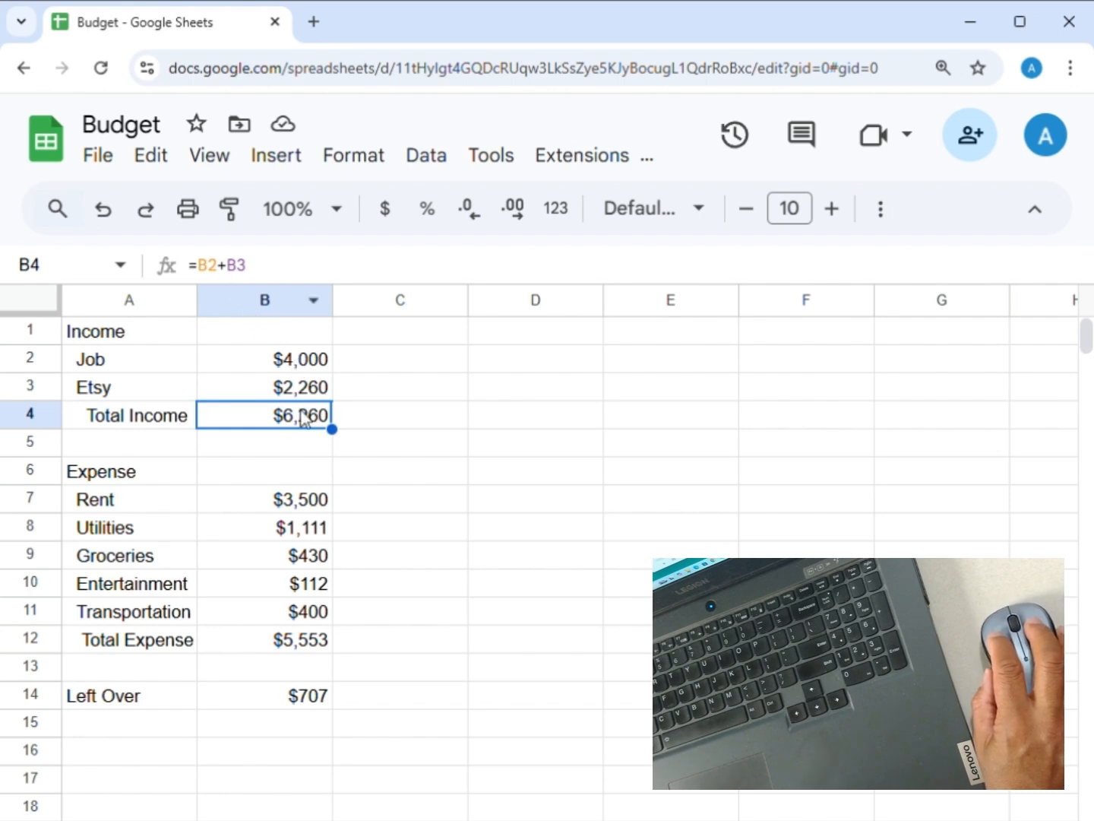
Step: Inspect the stored Etsy value in B3 and the Total Income formula in B4
click(301, 389)
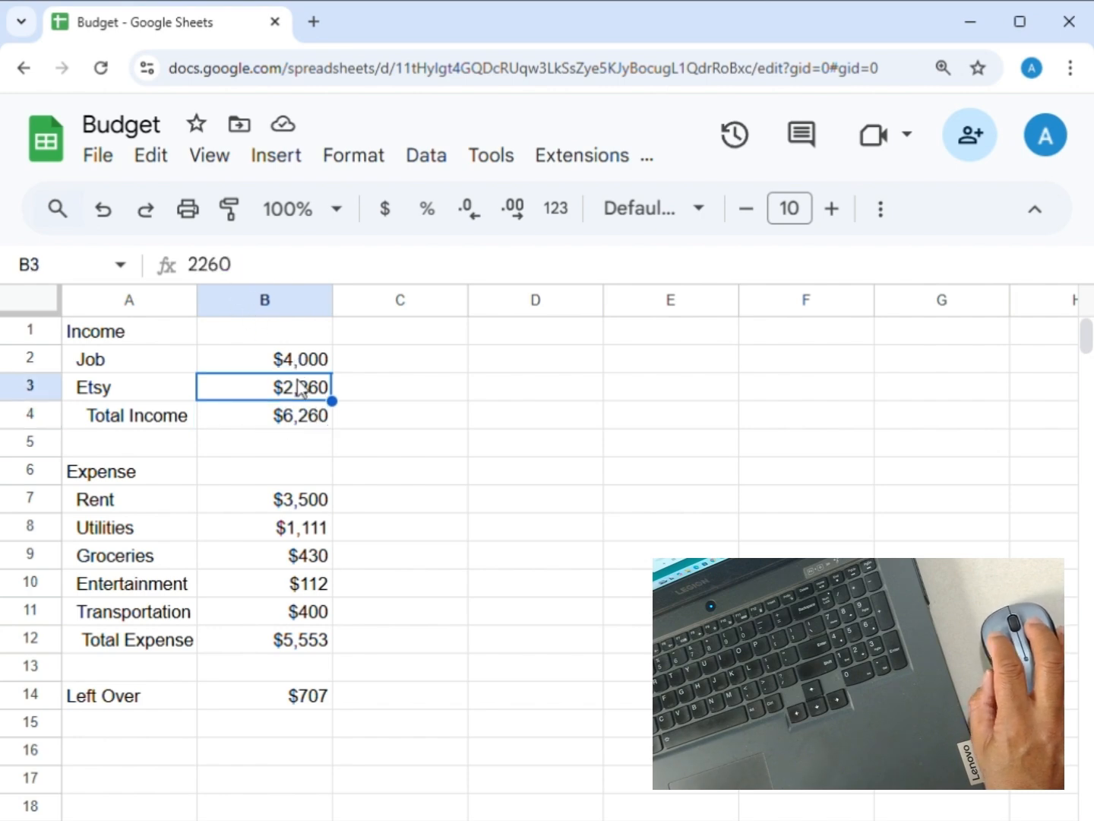
click(232, 264)
drag(232, 264, 196, 265)
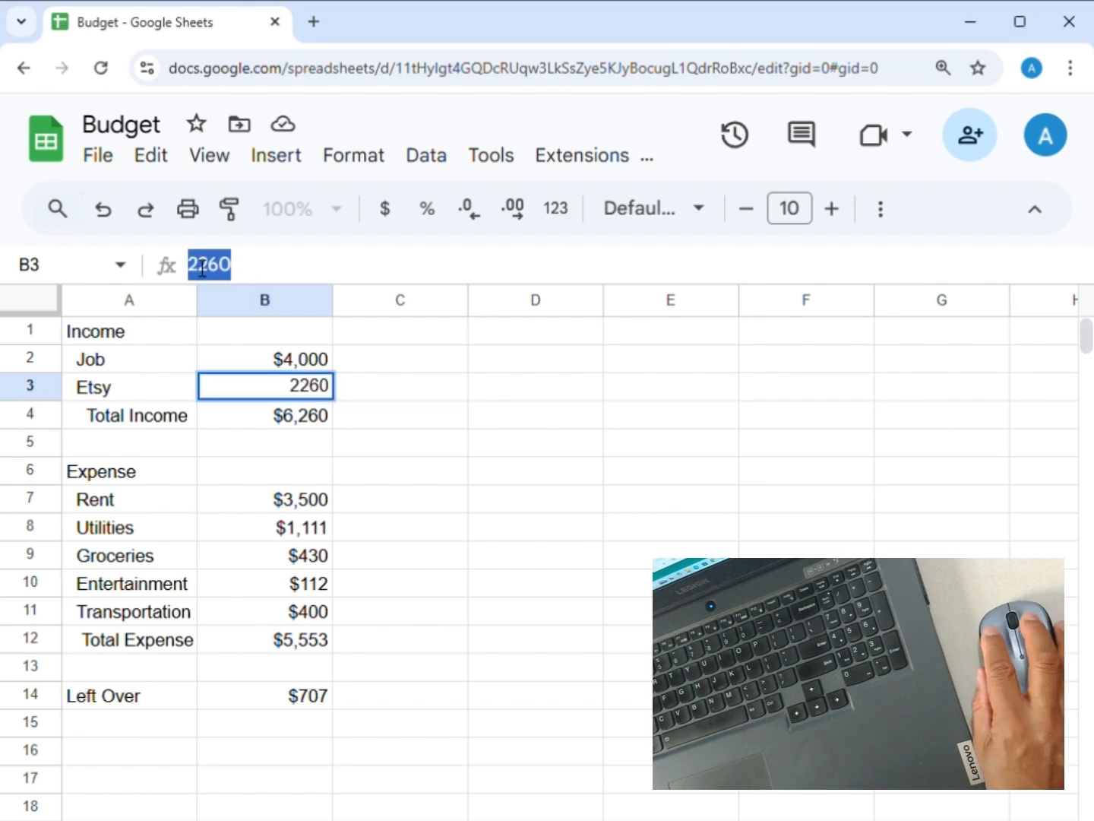
click(295, 418)
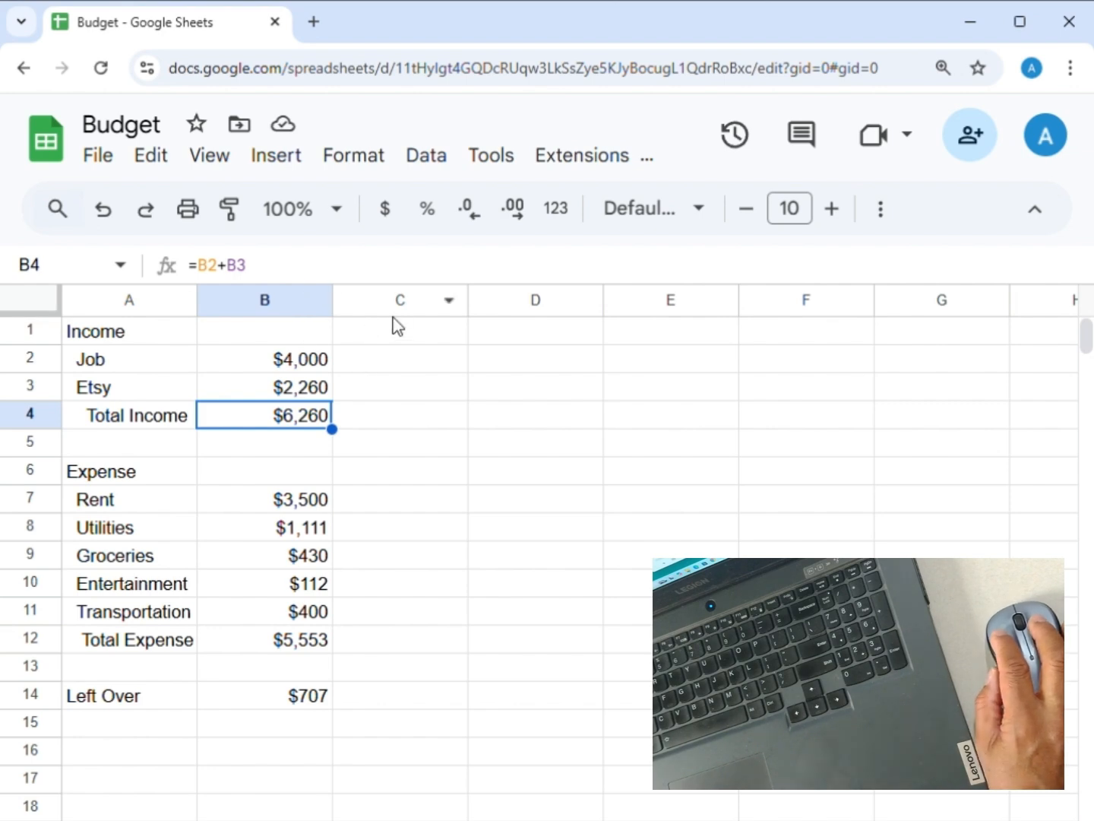
Step: Enter $ 4000 as a trial in the blank cell beside the Job amount, C2, and clear that cell
click(350, 359)
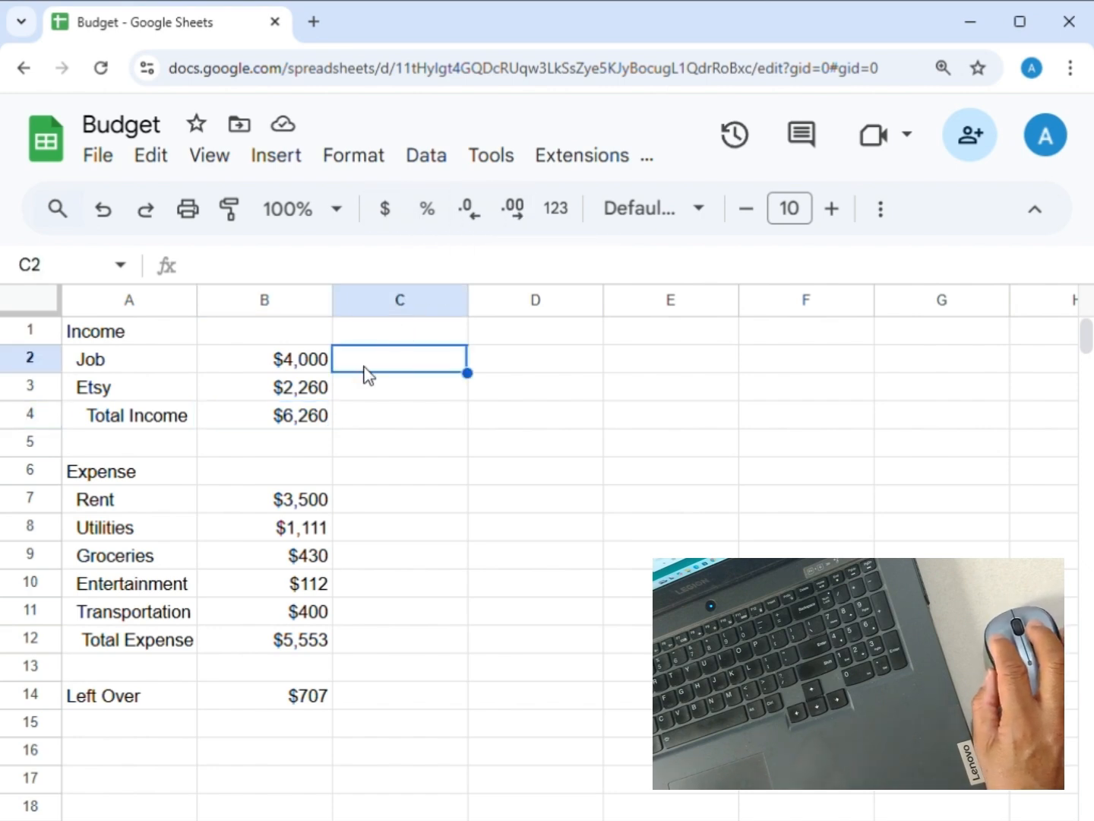
text($)
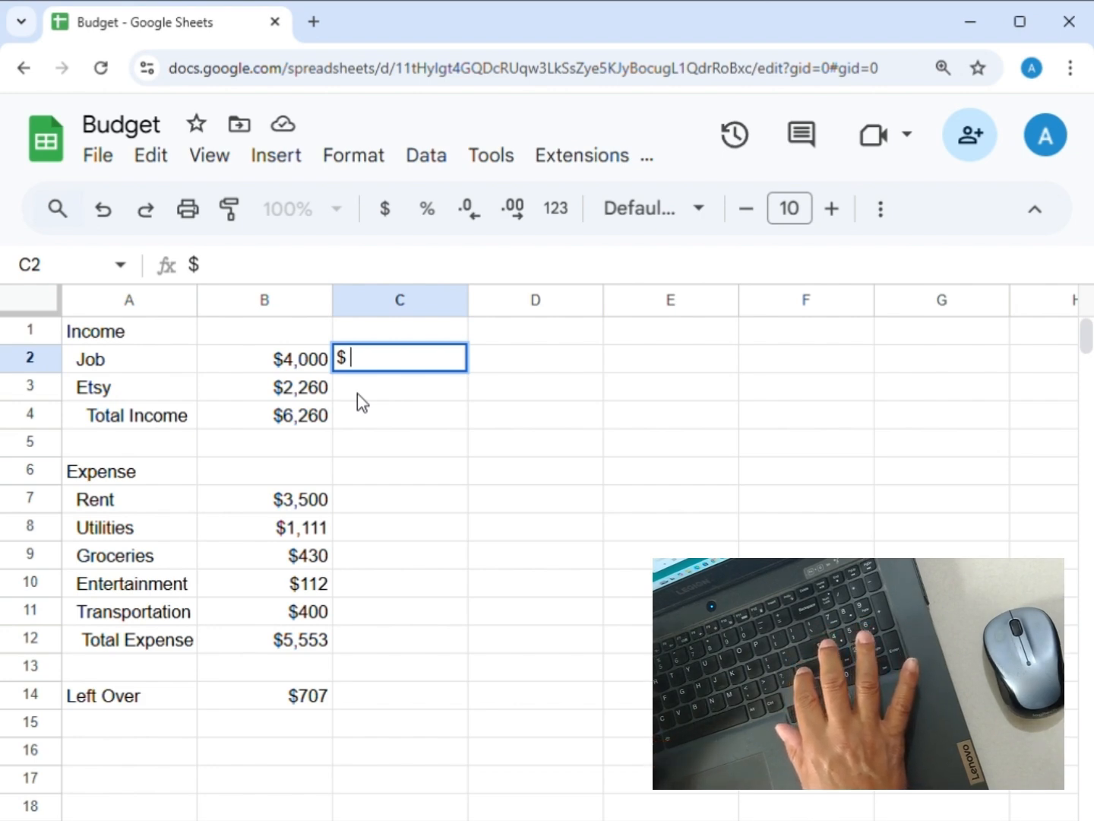
text( 4000)
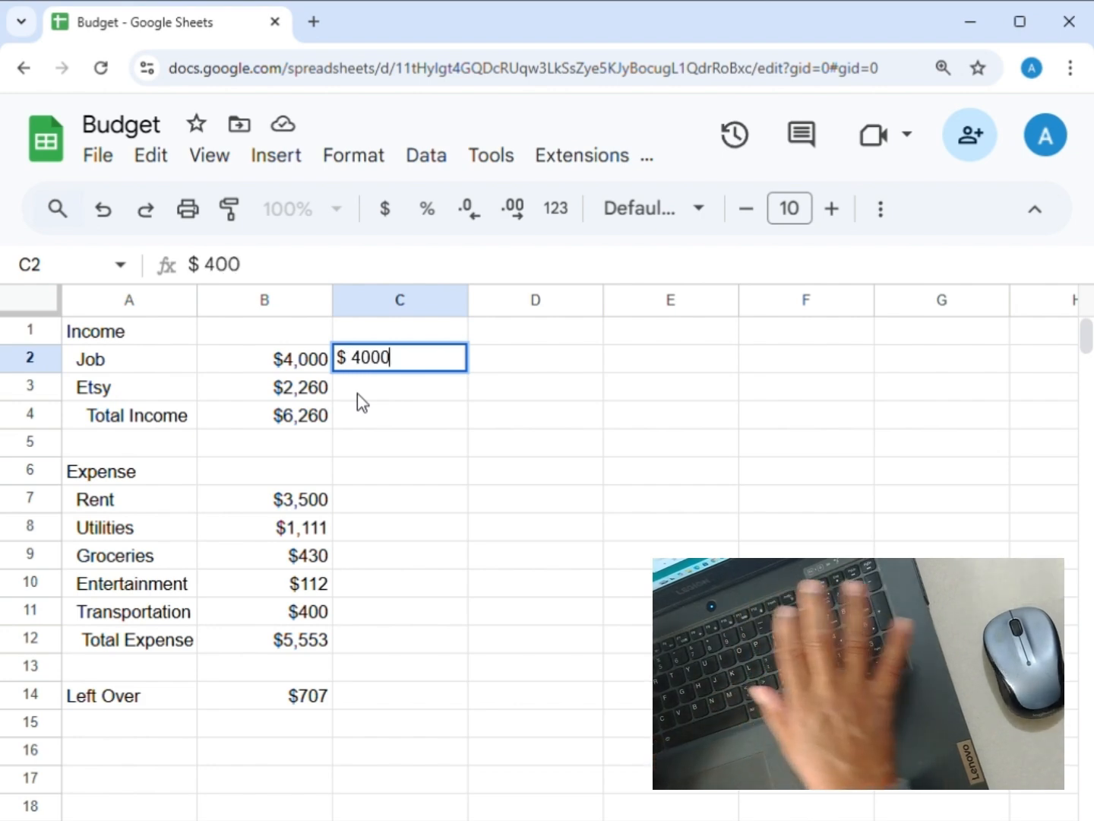
key(Return)
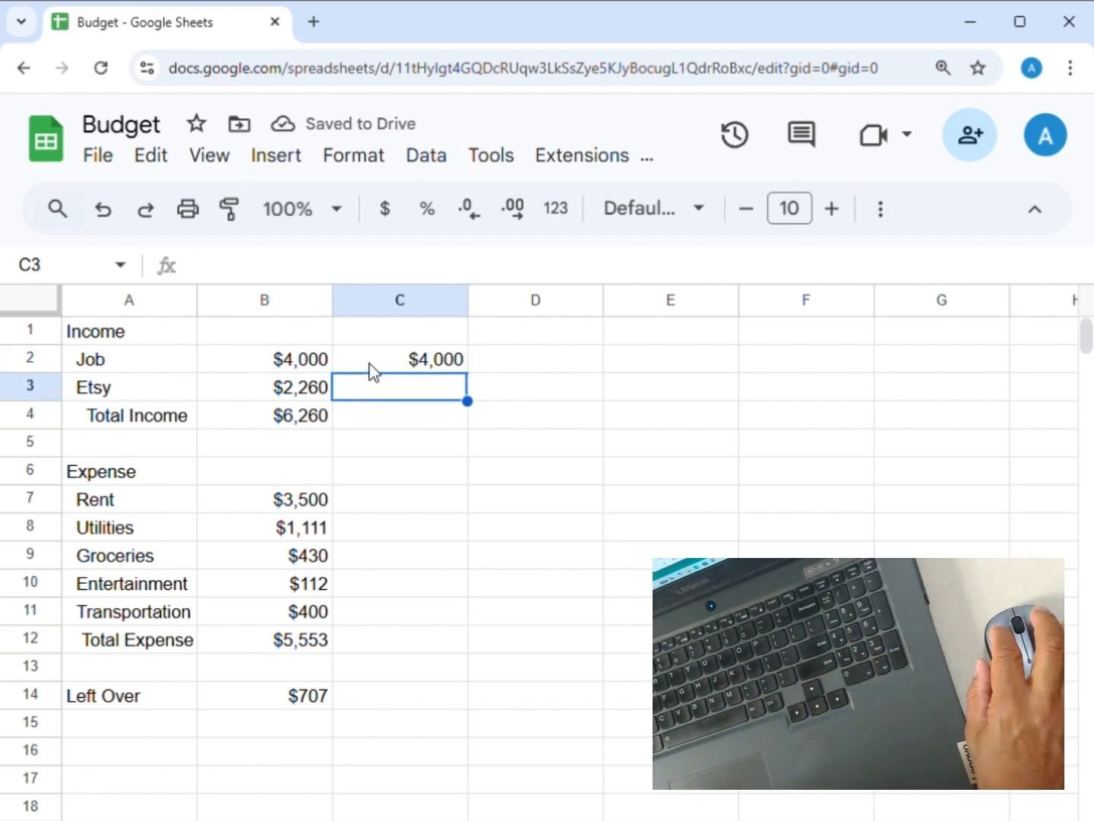
click(371, 367)
key(Delete)
Step: Replace the Job amount in B2 with the deliberately mistyped entry 4;000
click(289, 359)
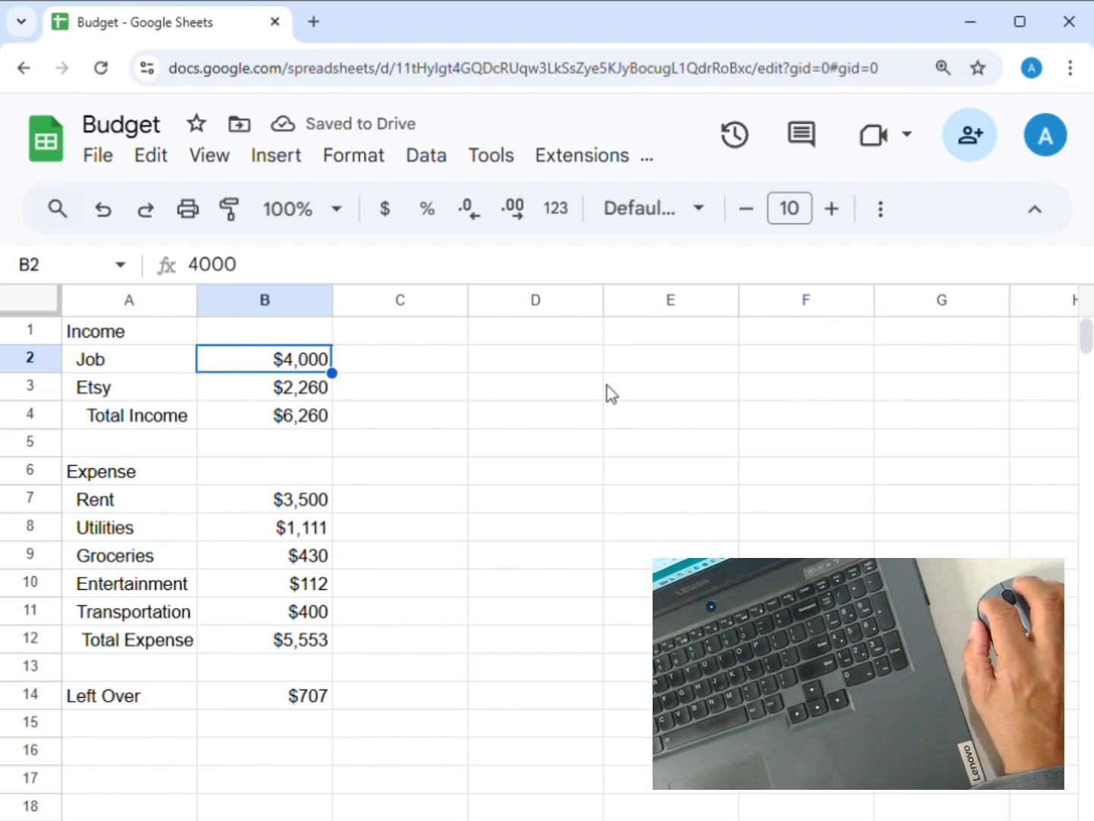
click(253, 389)
click(253, 342)
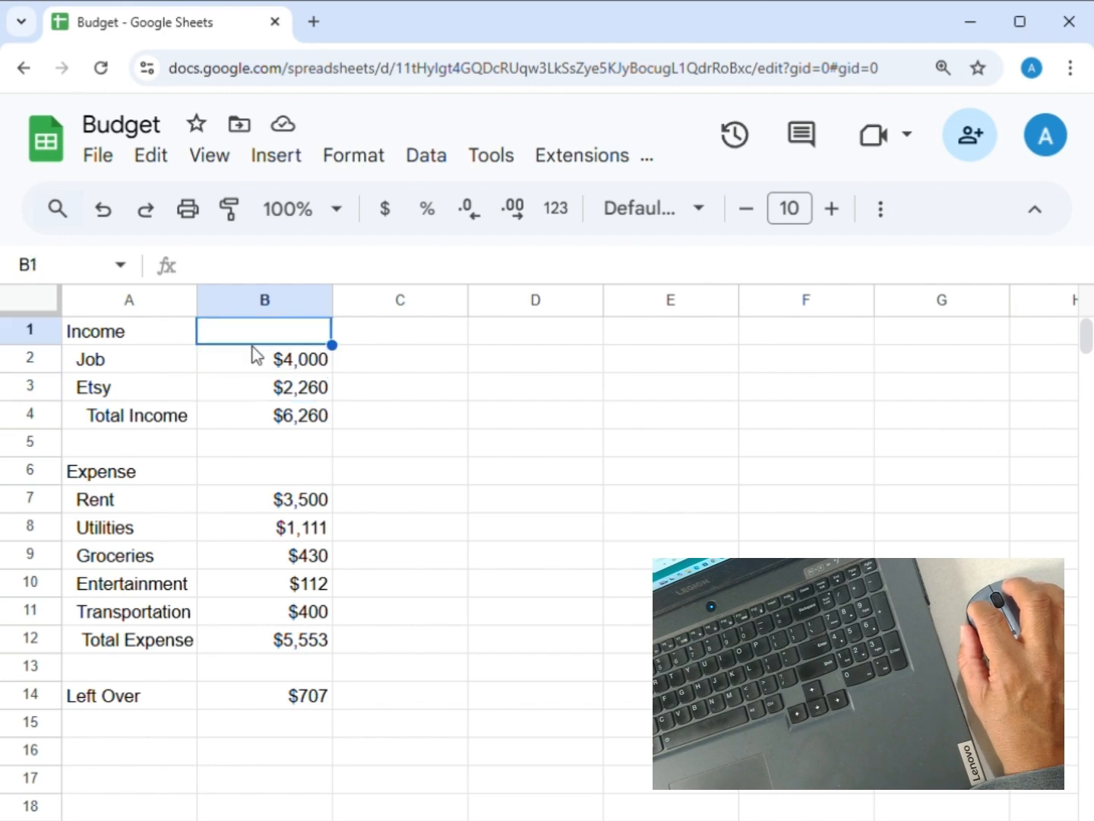
click(250, 359)
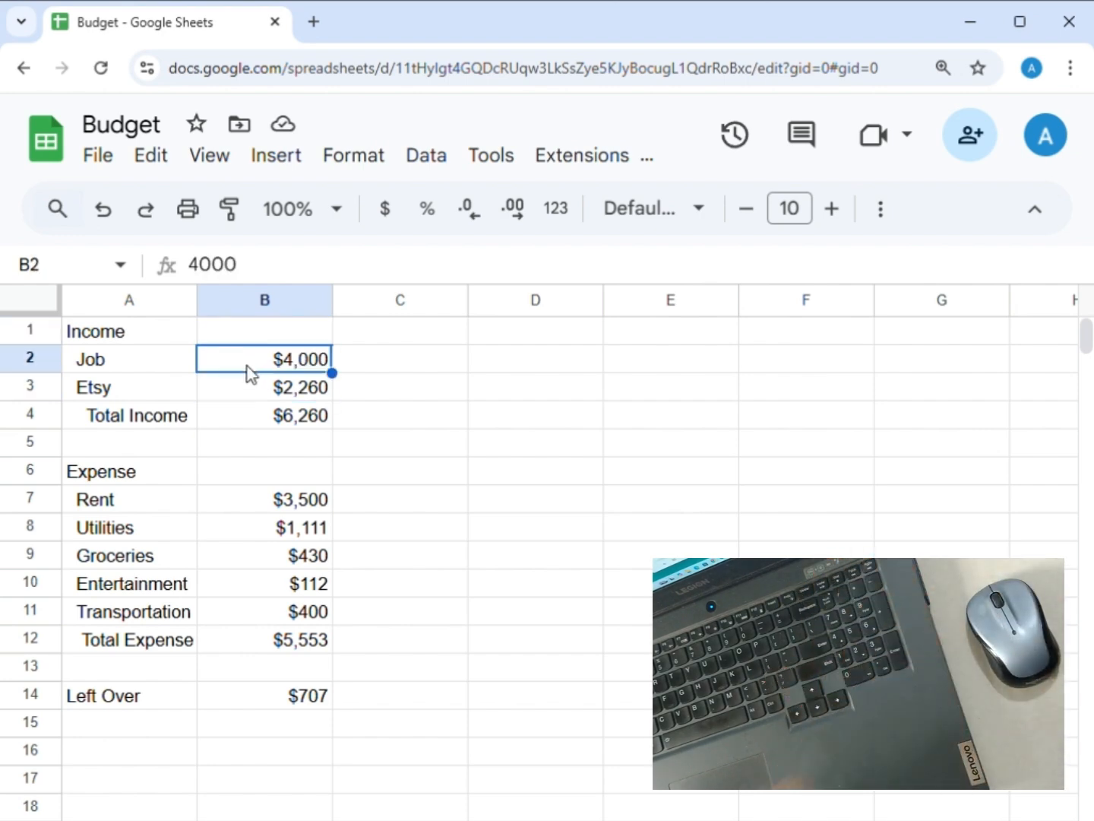
key(Delete)
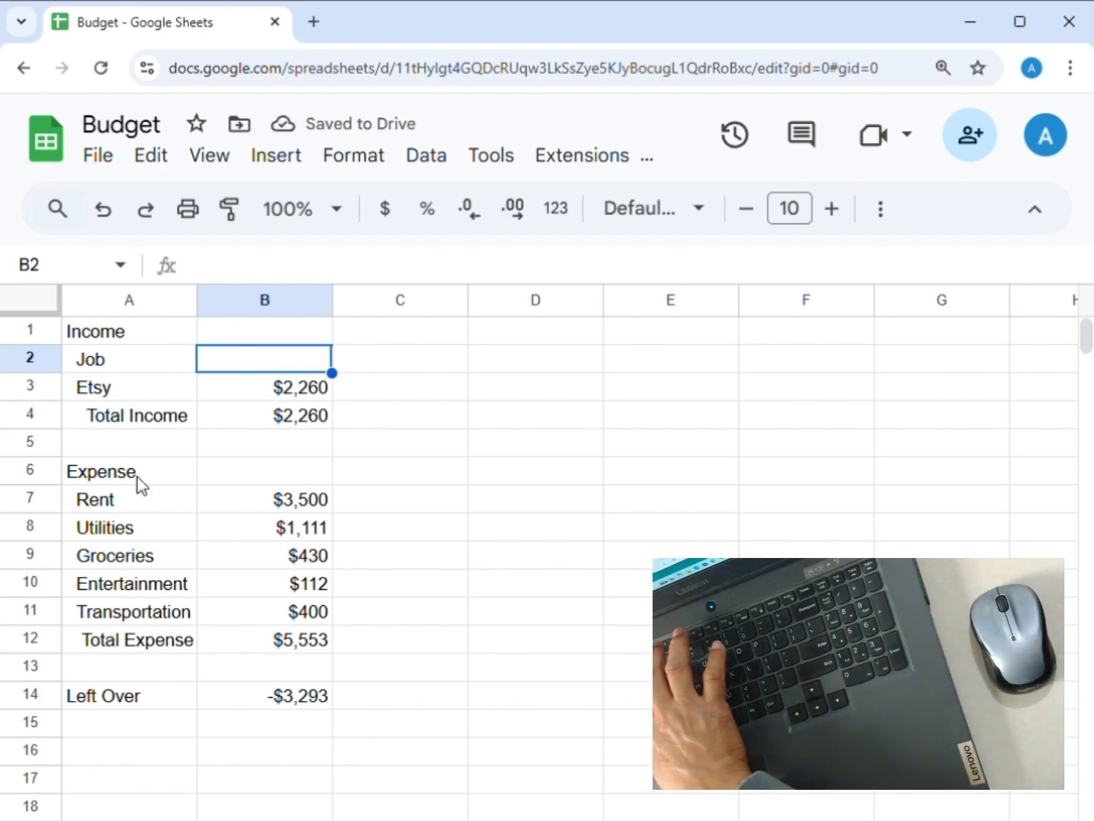
text(4)
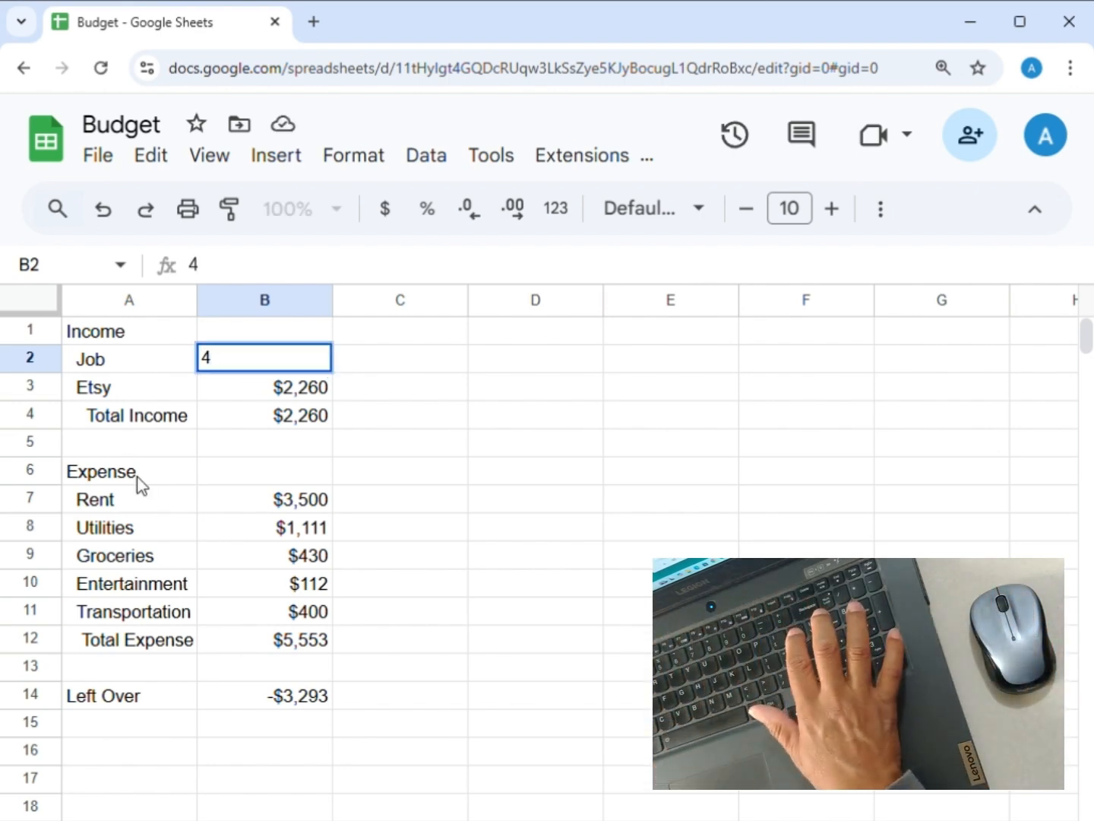
text(;)
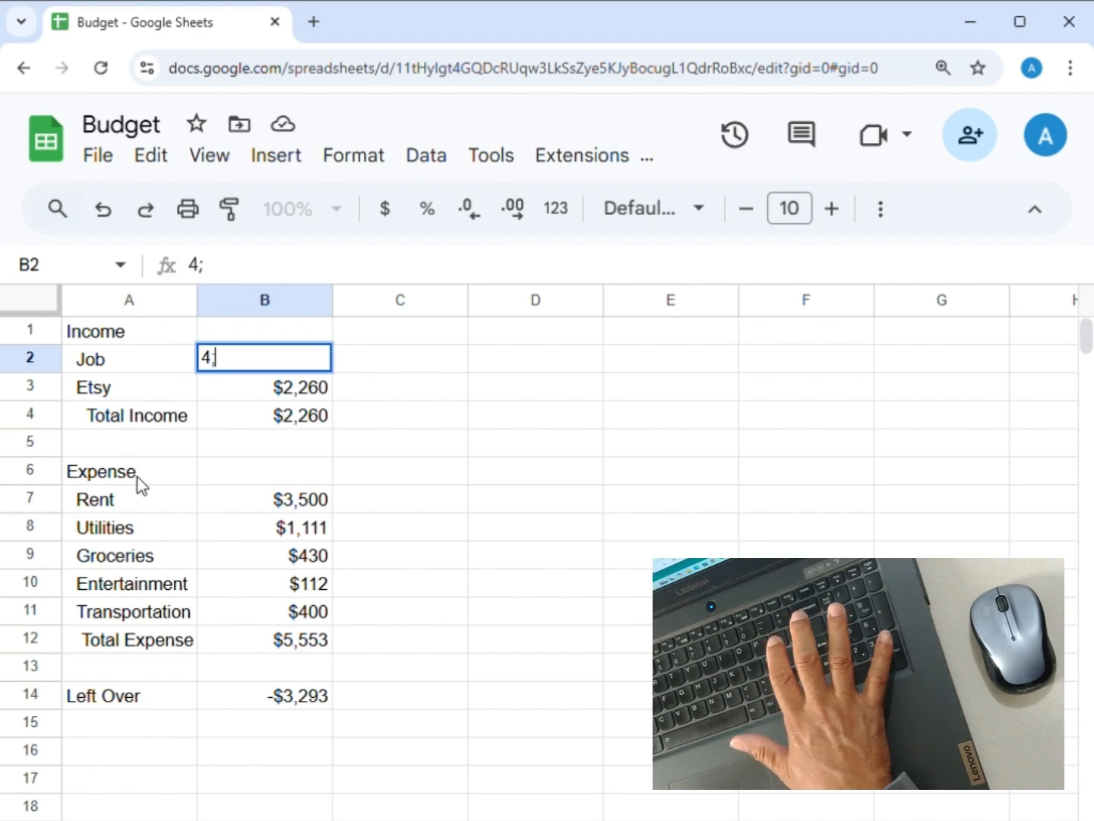
text(0)
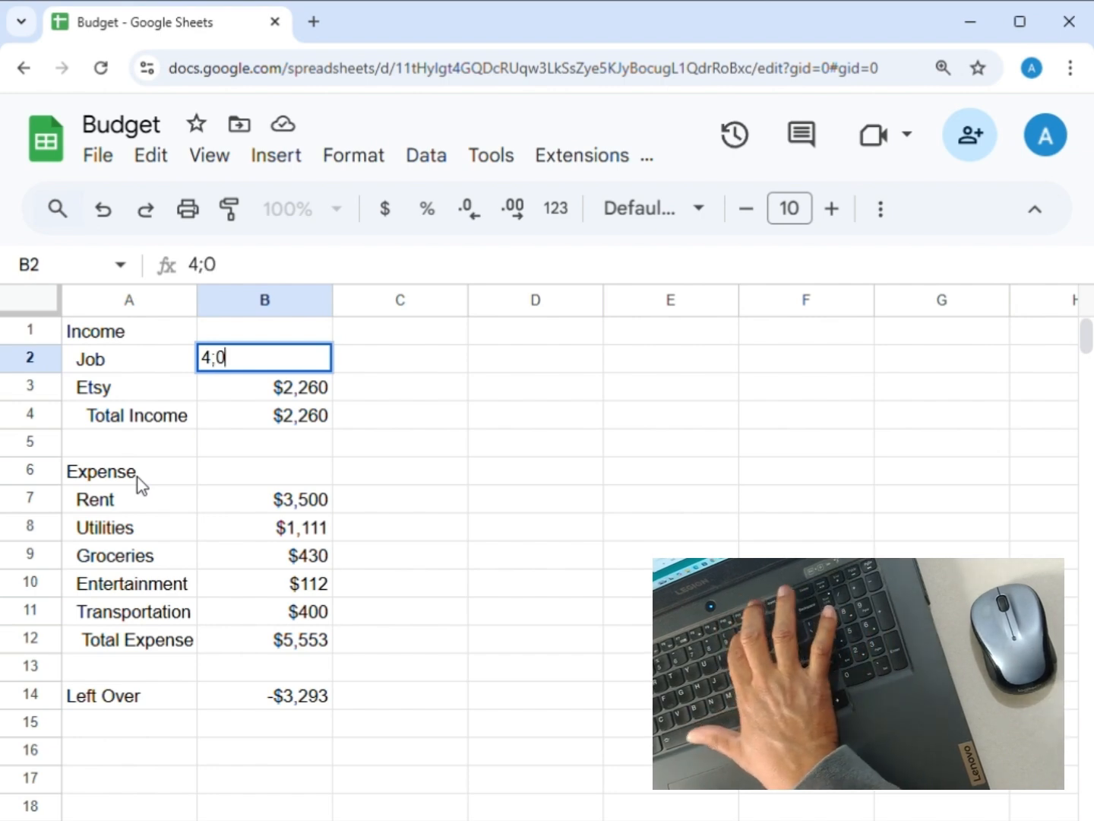
text(00)
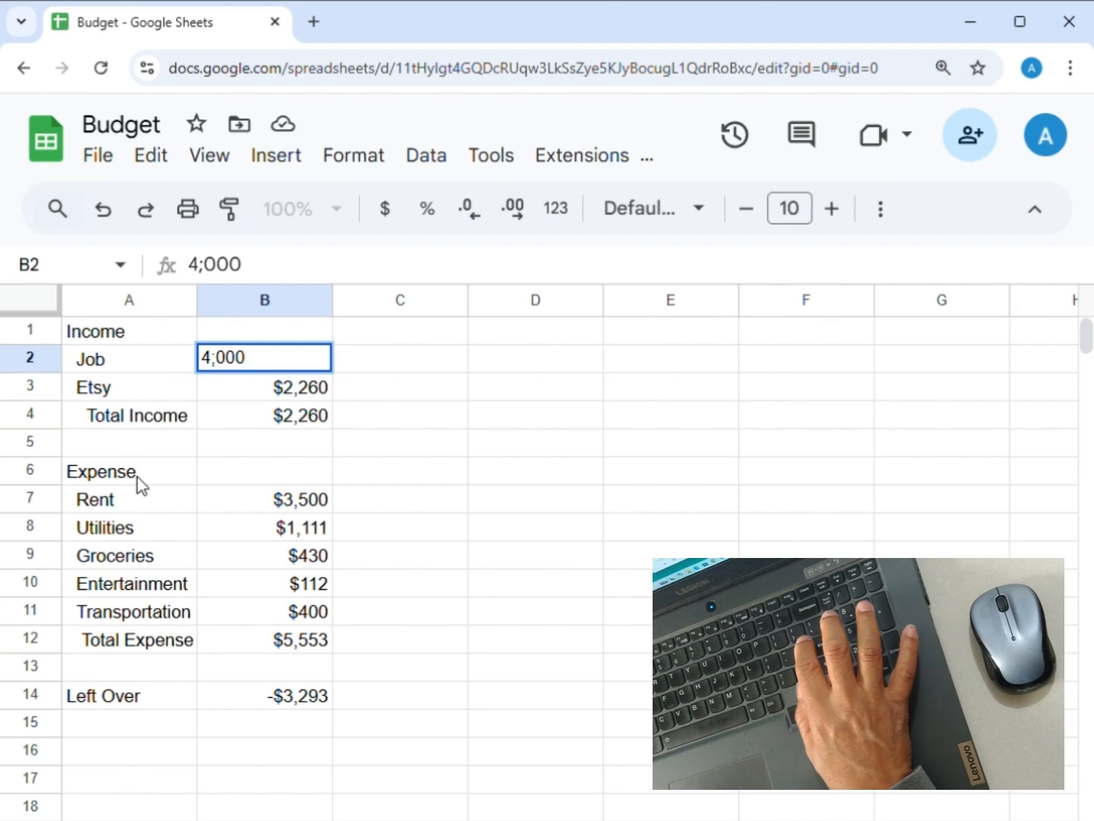
key(Return)
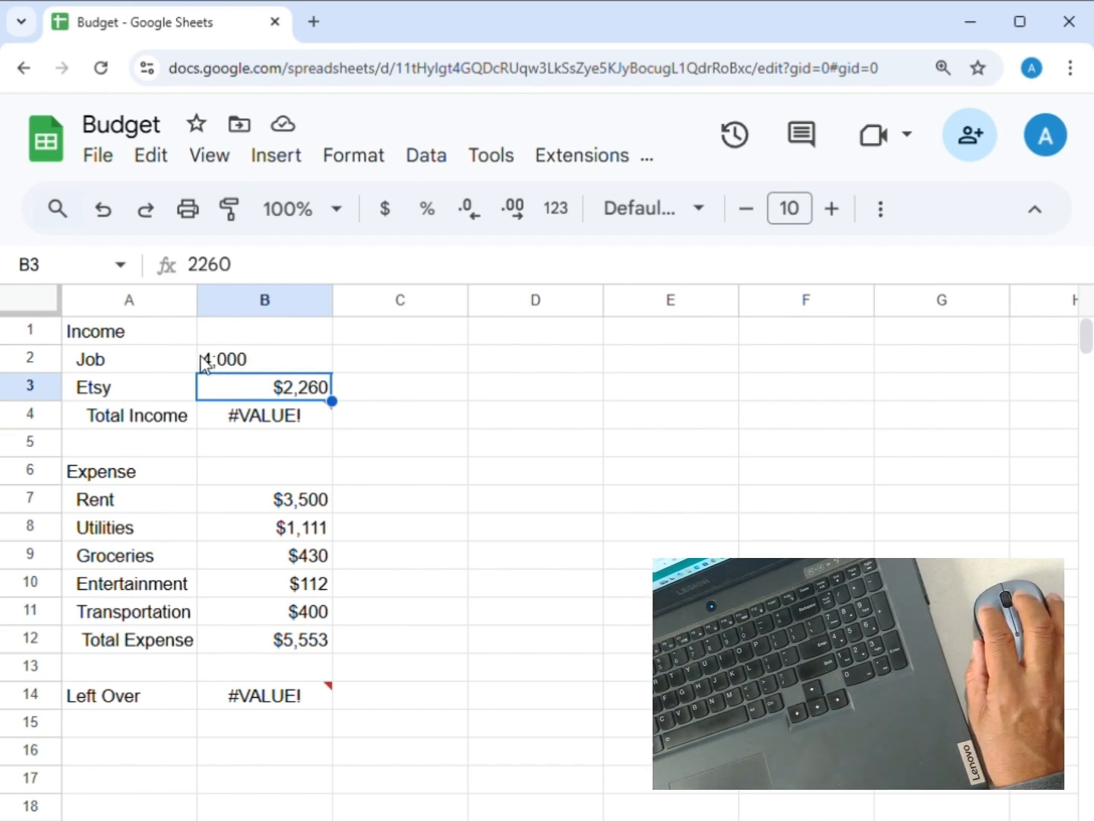
Step: Check the error details on the Total Income cell, B4, and replace the Job amount in B2 with 4000
click(264, 420)
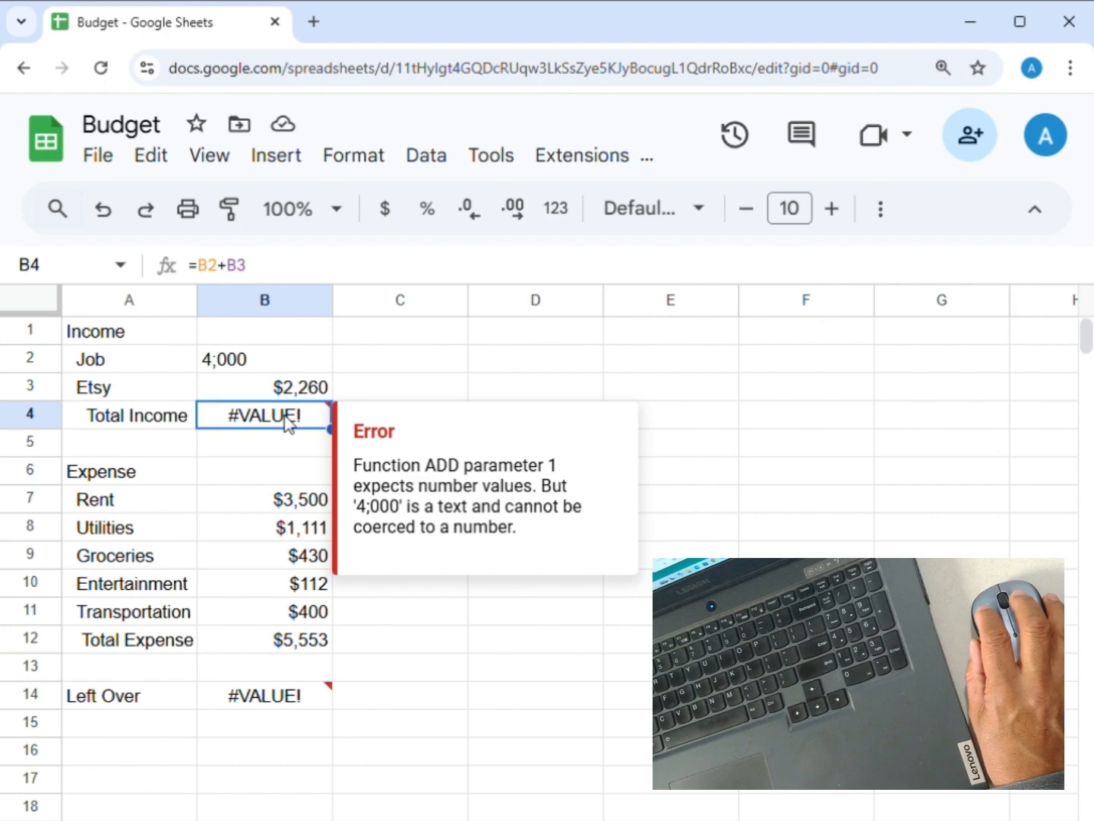
click(260, 360)
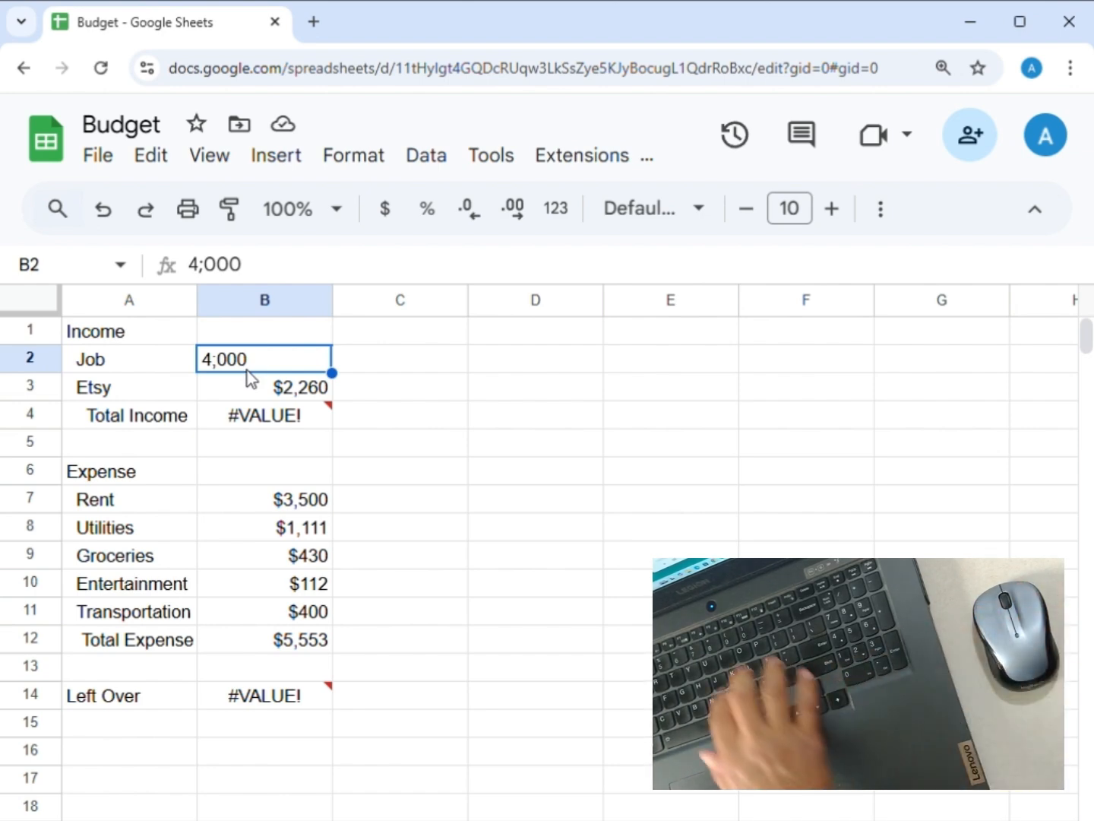
key(Delete)
text(4)
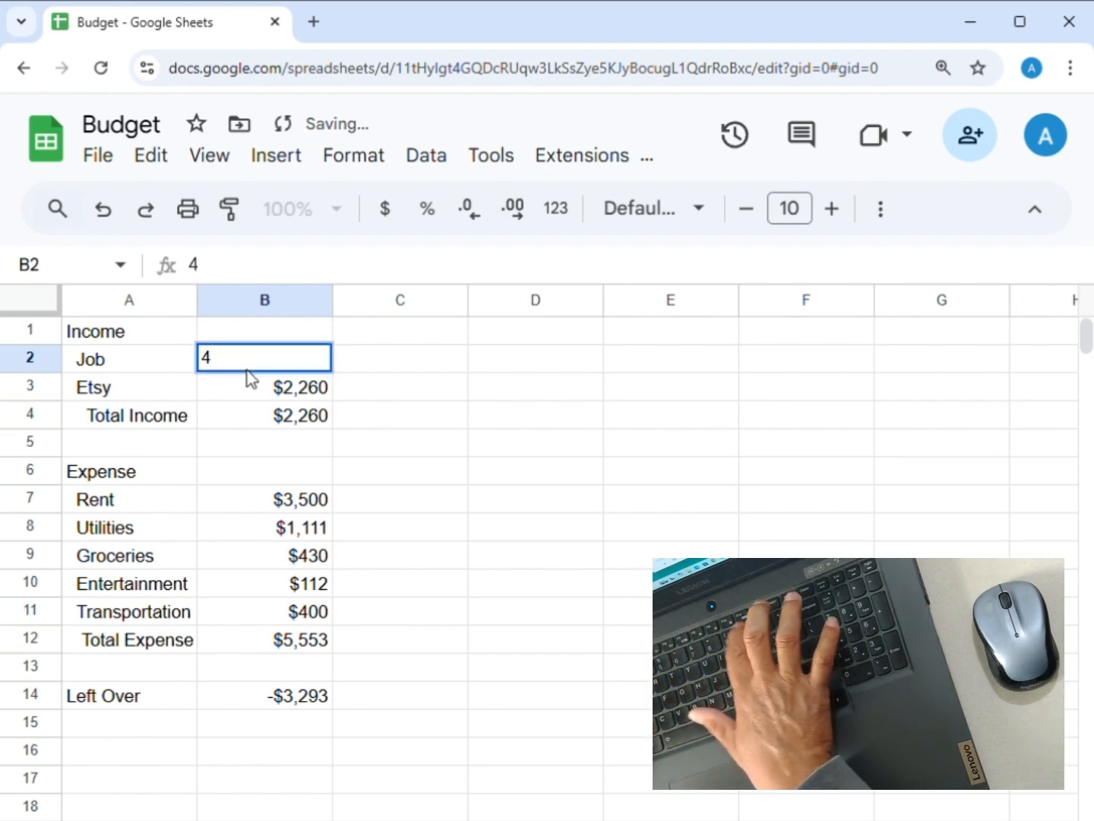
text(000)
key(Return)
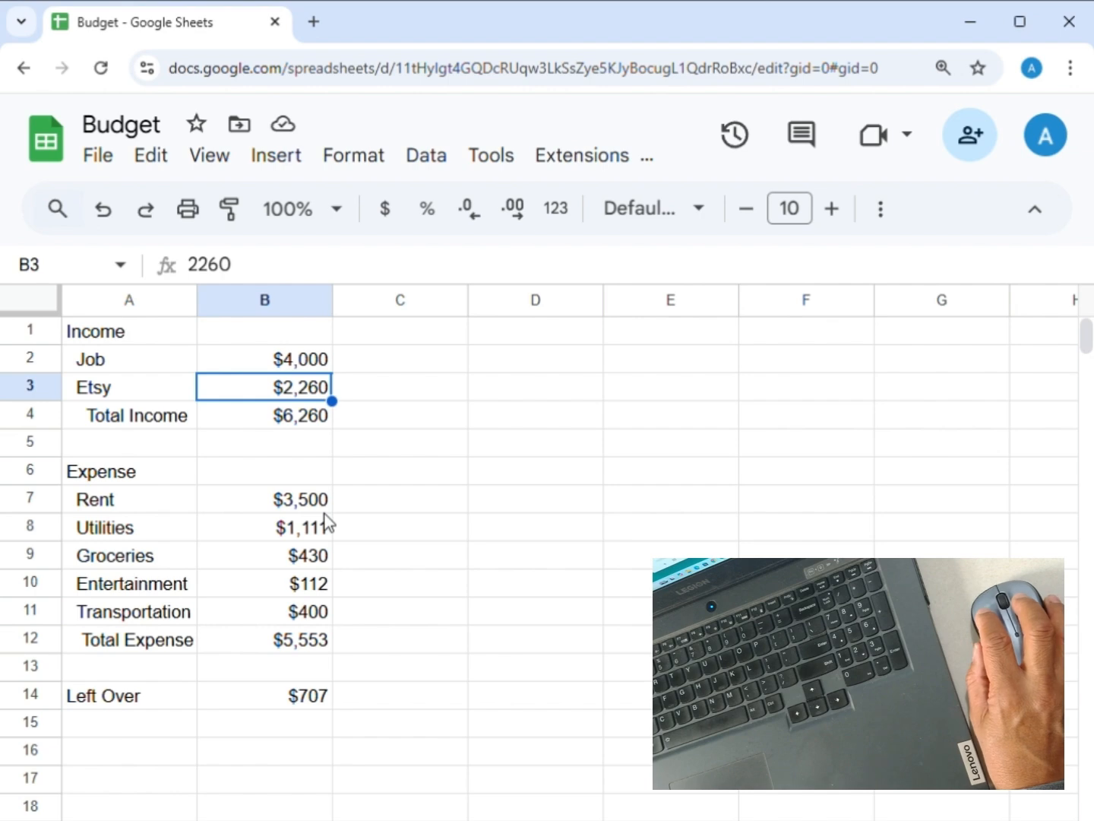
Step: Review the stored Job and Etsy values and the formula and error details in the Total Income cell
click(307, 369)
click(307, 392)
click(230, 272)
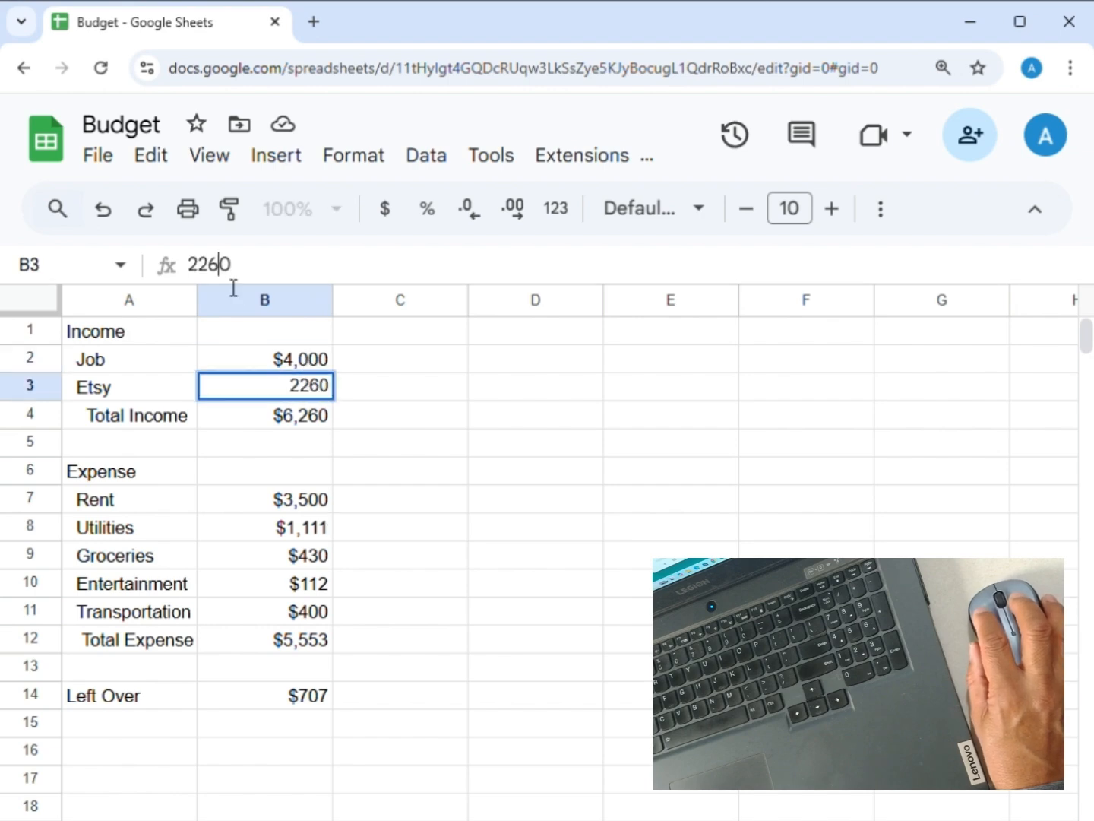
click(282, 428)
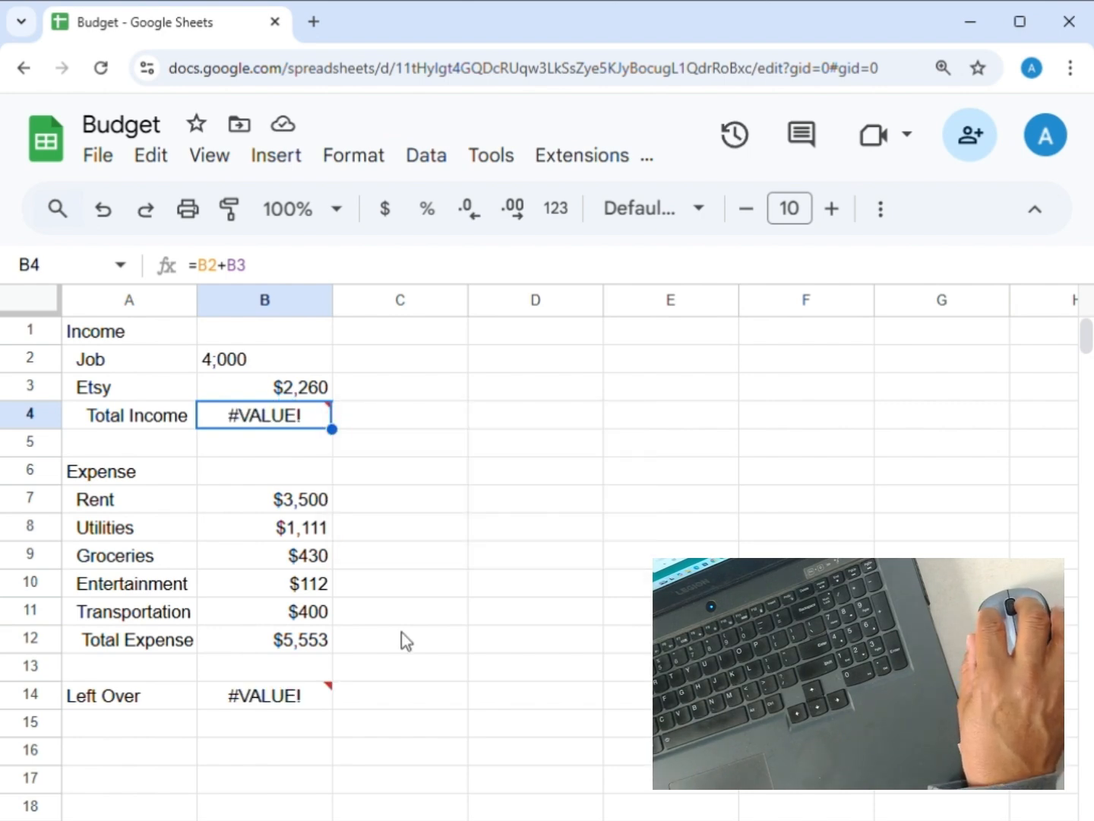
mouse_move(280, 431)
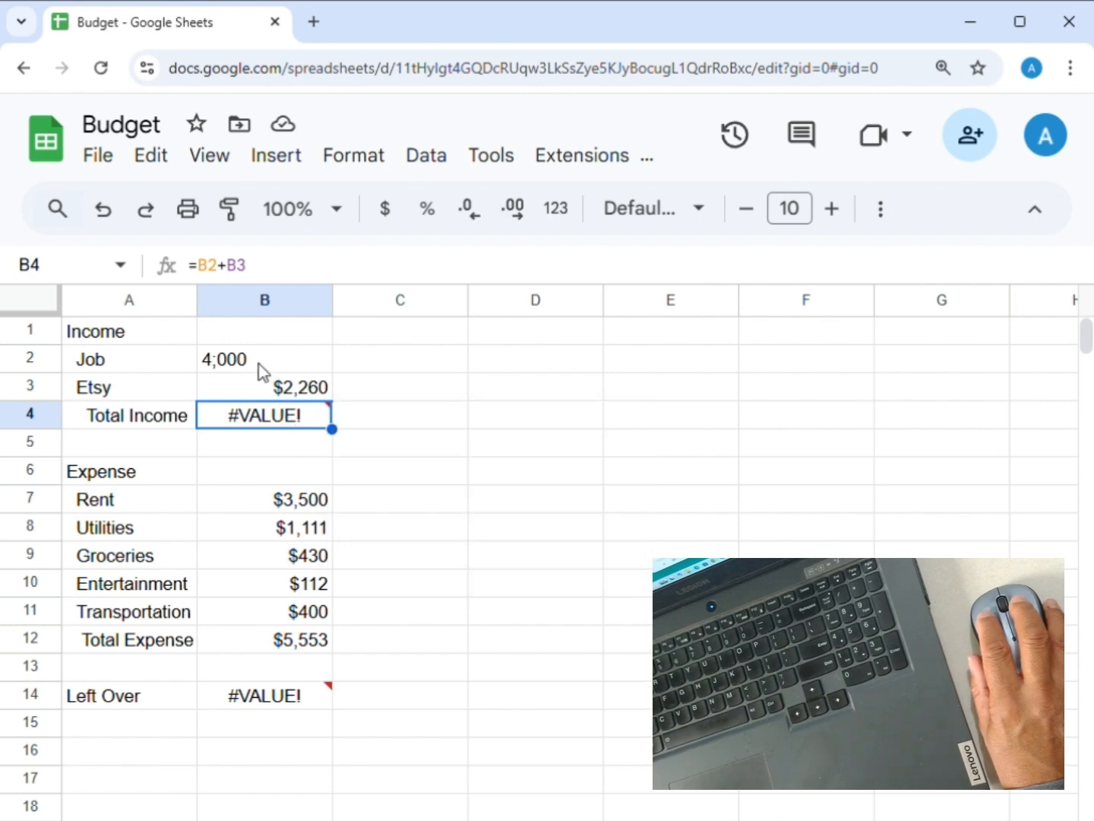
Step: Correct the mistyped Job amount in B2 to 4,000, using a comma instead of a semicolon
click(220, 366)
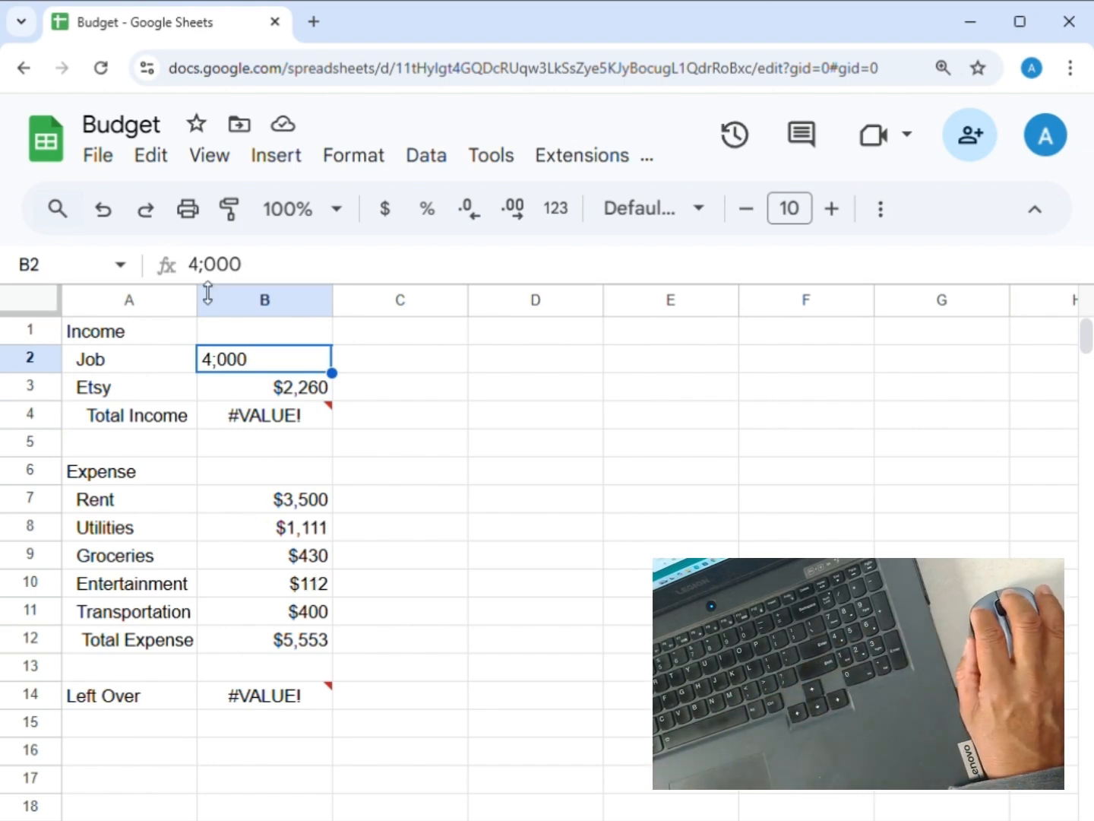
text(4)
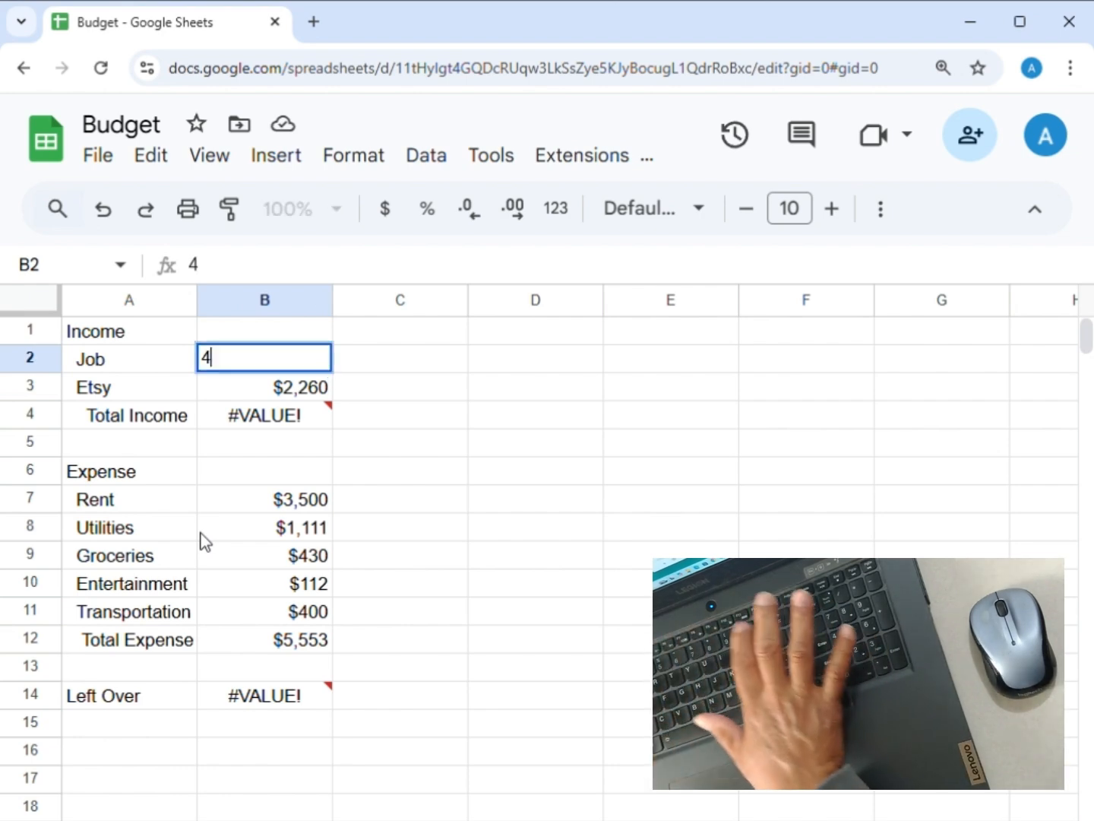
text(,000)
key(Return)
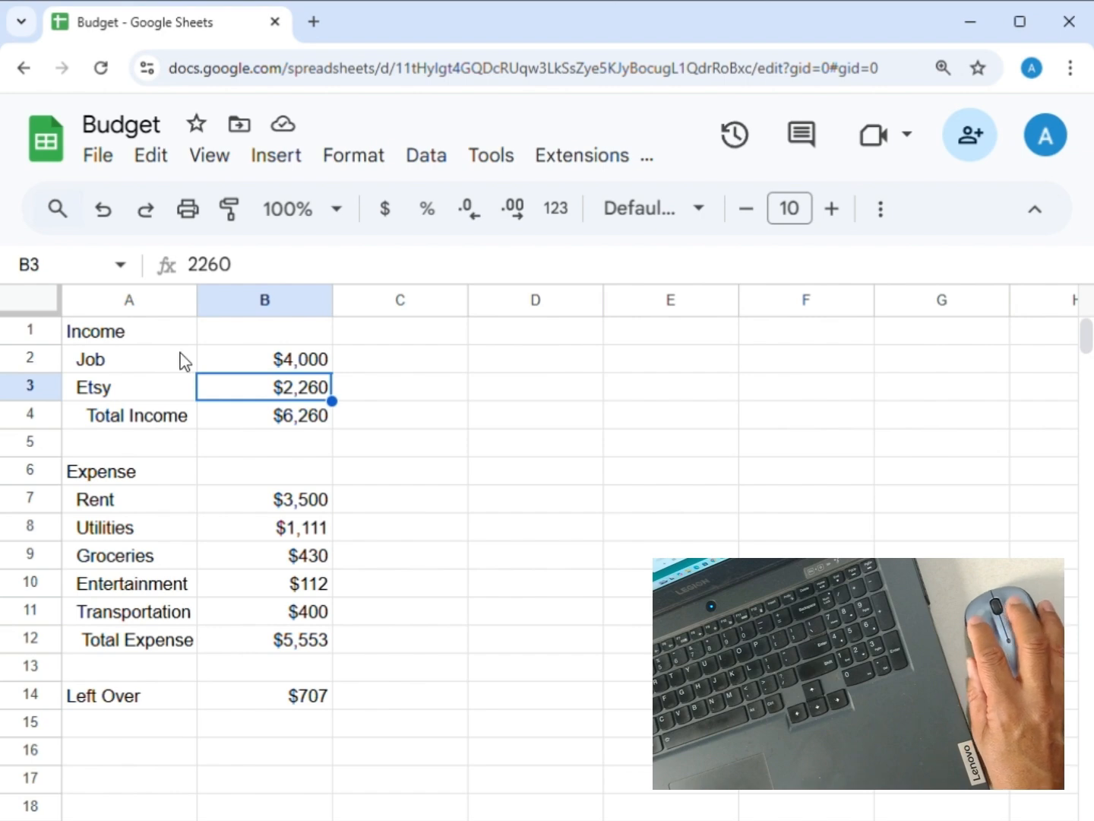
Step: Make the section headings Income in A1, Expense in A6 and Left Over in A14 bold
click(140, 339)
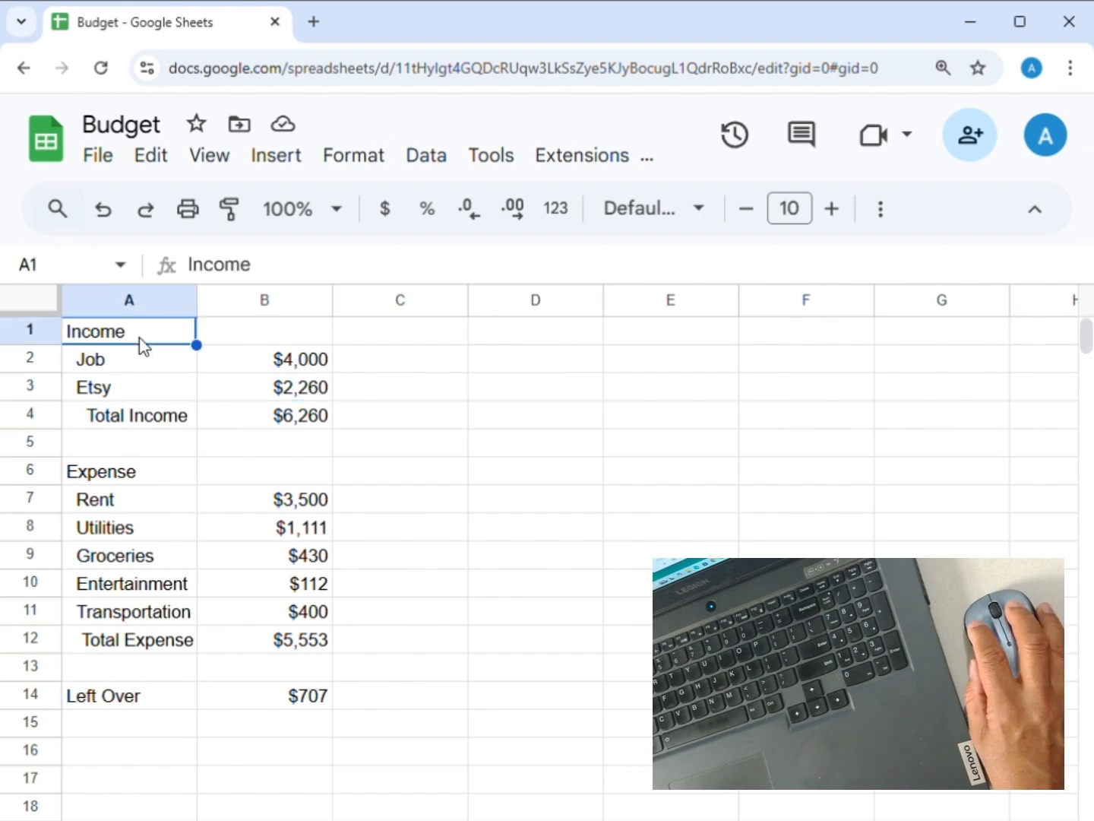
click(133, 479)
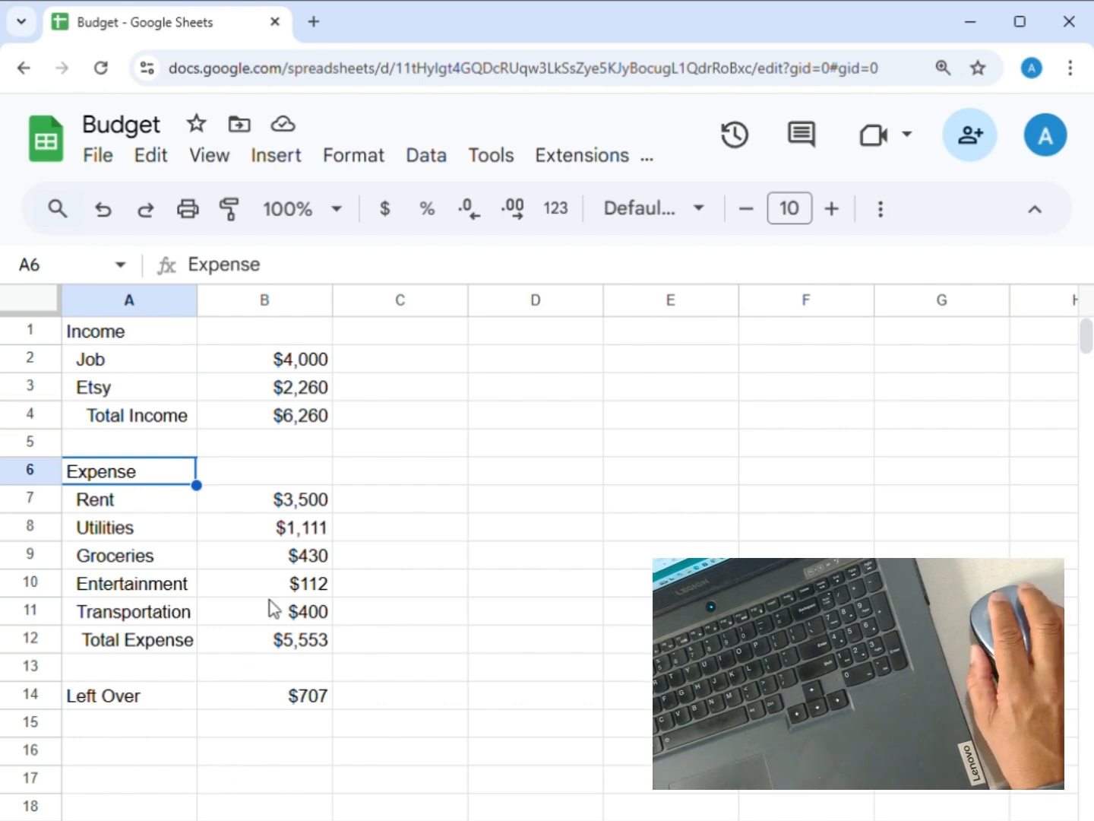
key(ctrl+minus)
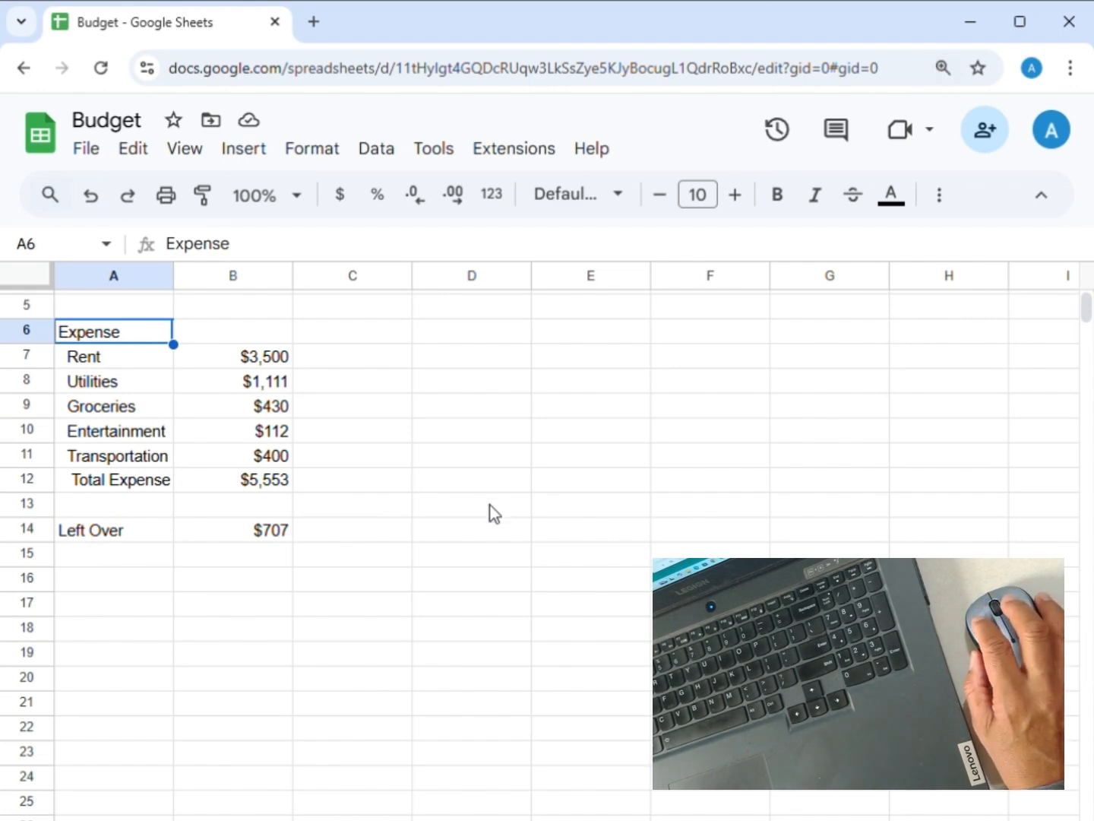
scroll(490, 506, up, 2)
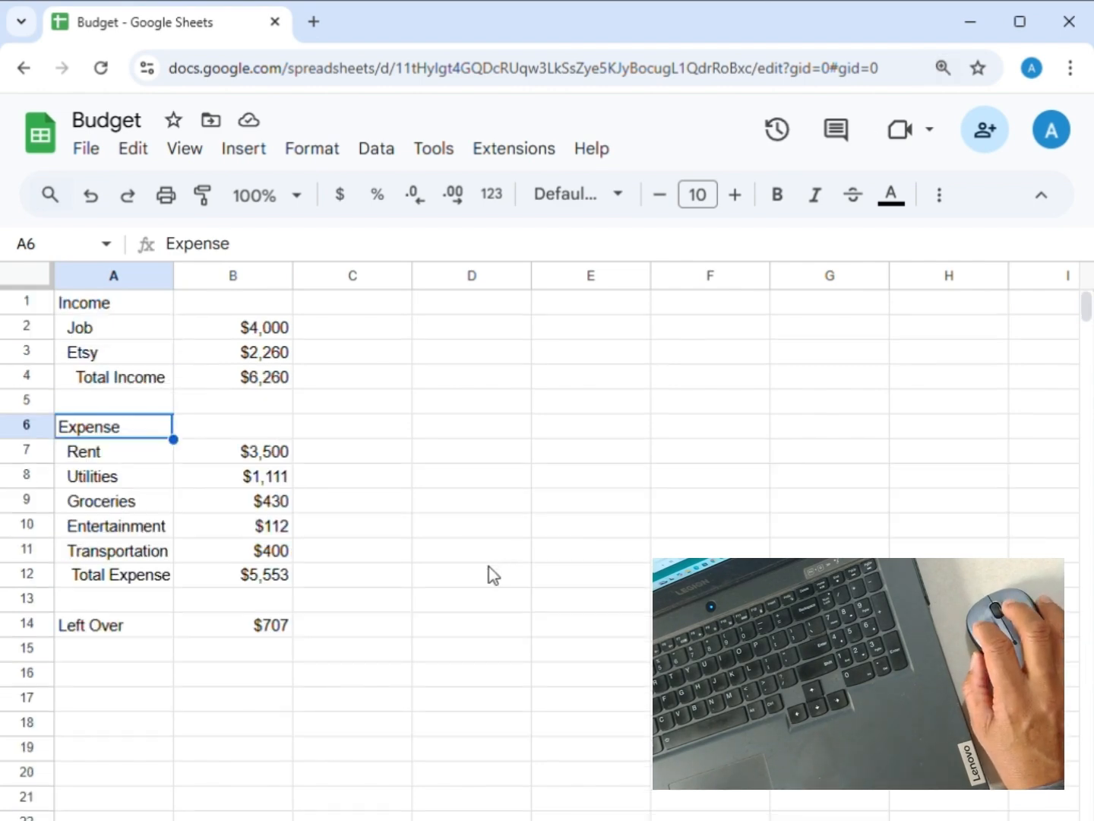
click(74, 308)
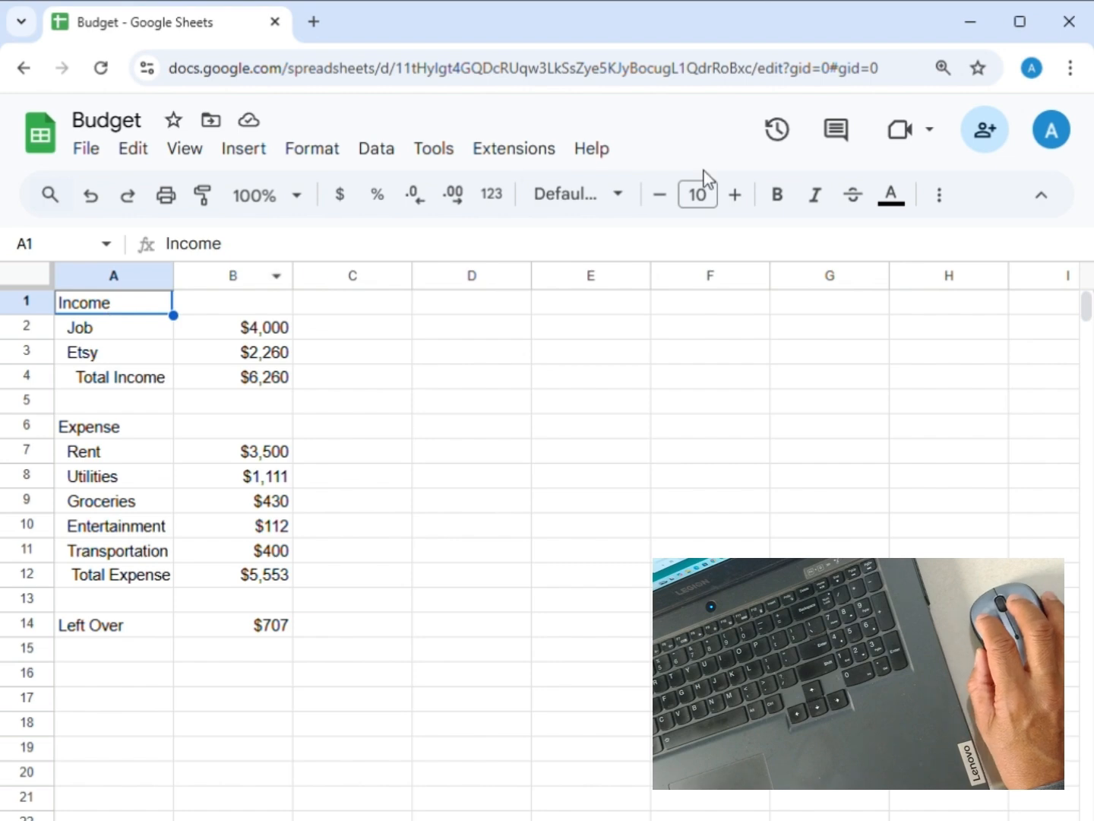
click(778, 196)
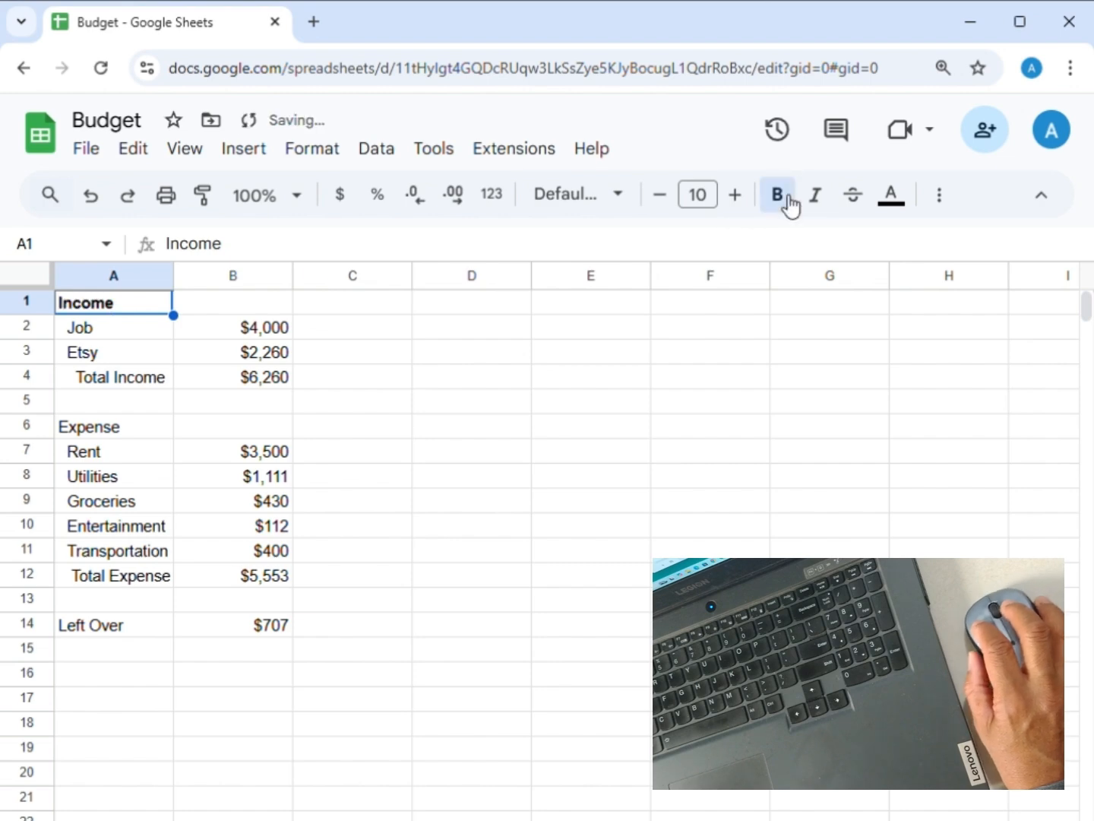
click(120, 442)
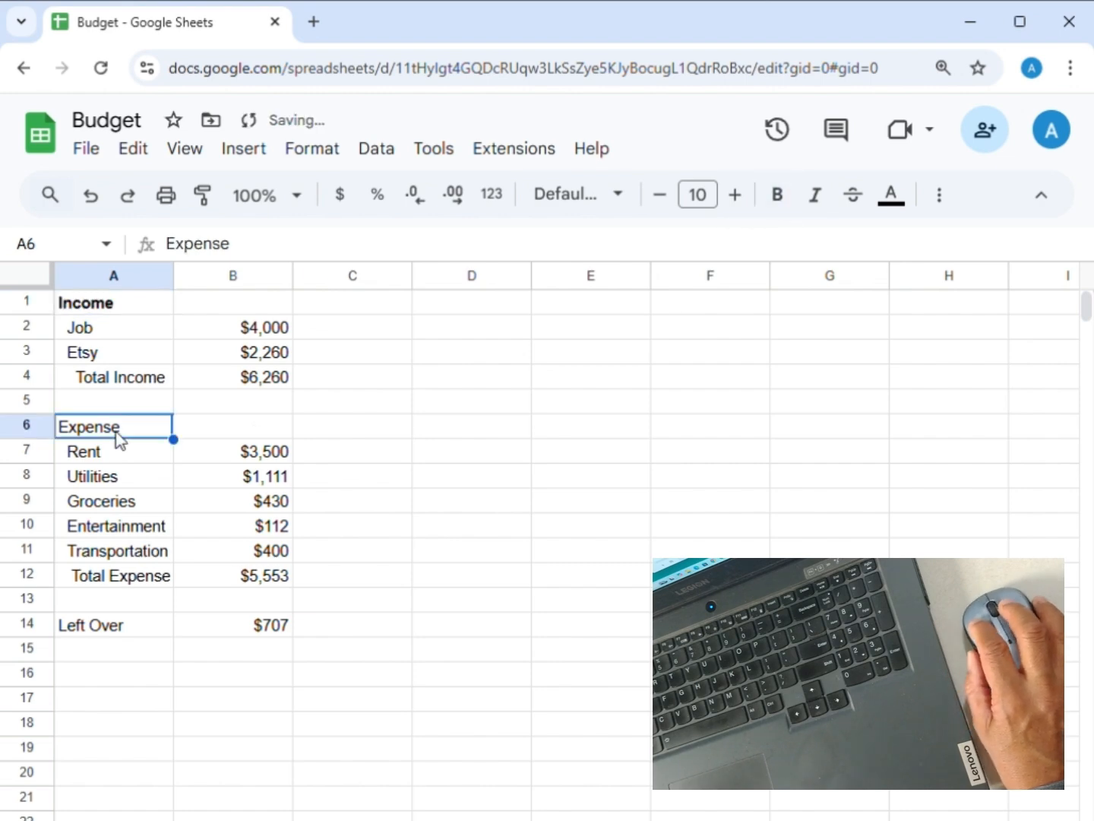
click(779, 196)
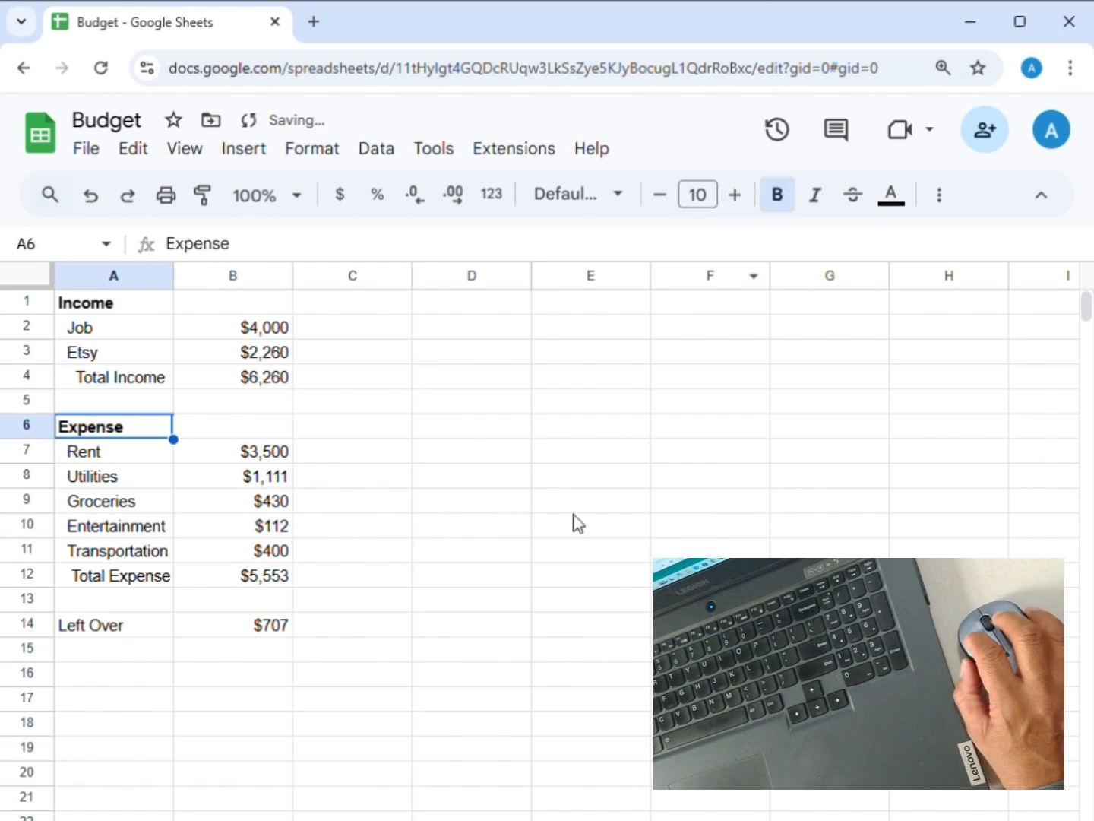
click(122, 624)
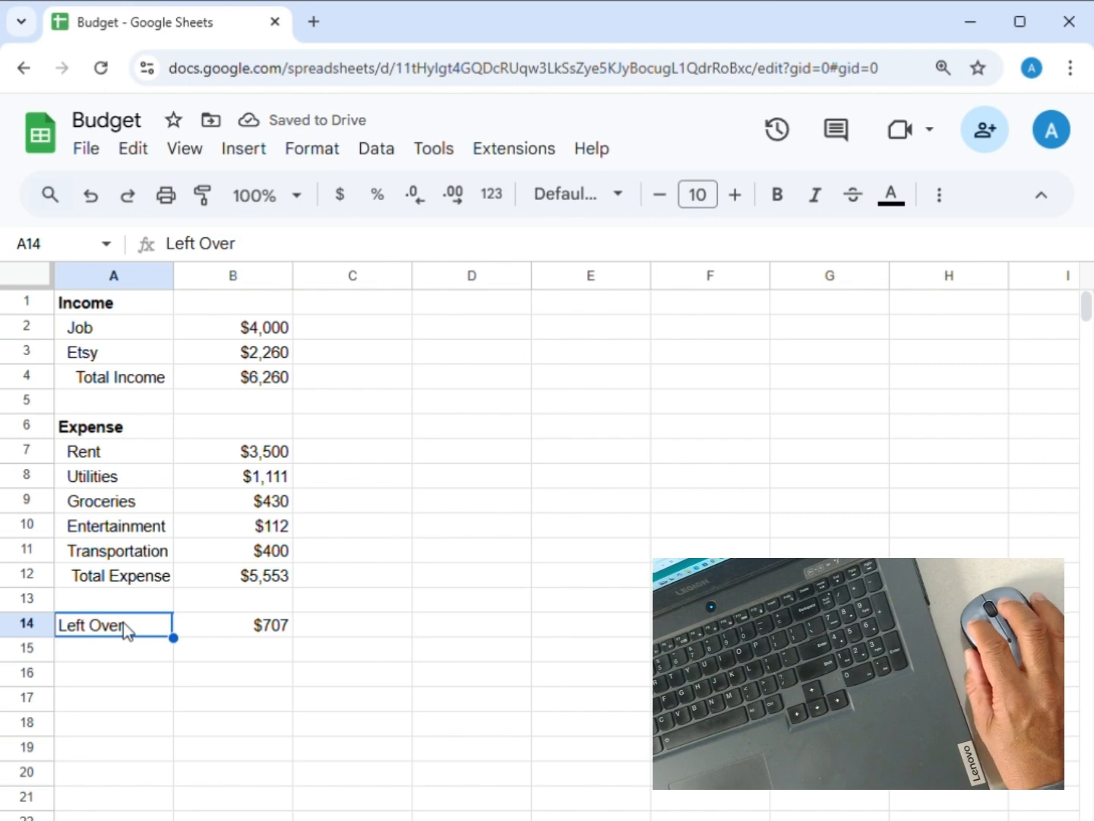
click(785, 203)
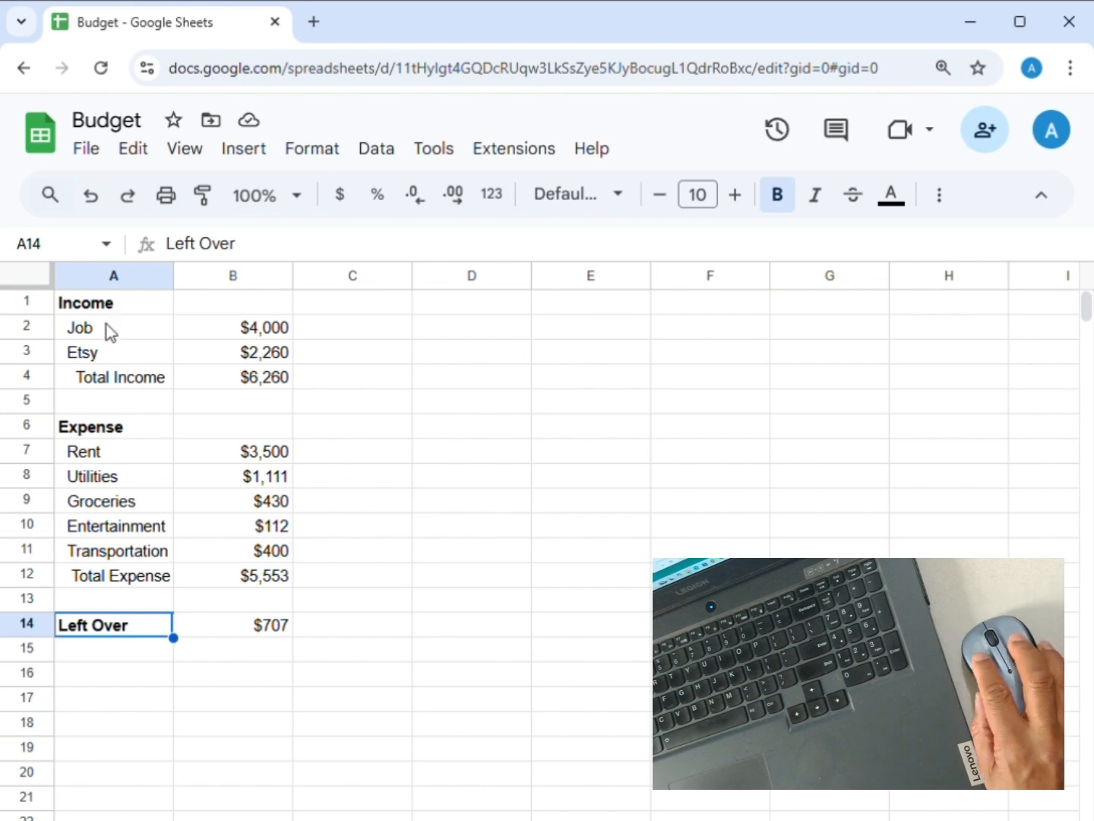
Step: Increase the font size of the whole budget range A1:B14 to 13
drag(129, 303, 221, 626)
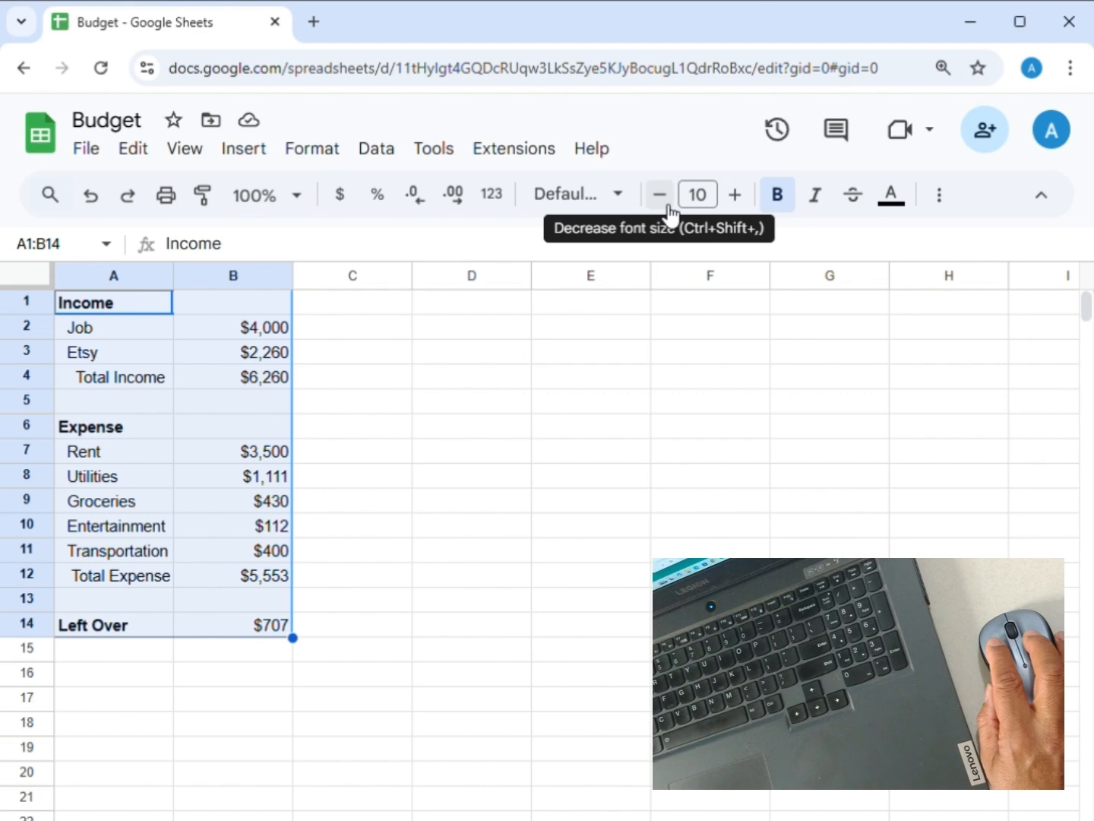
click(746, 202)
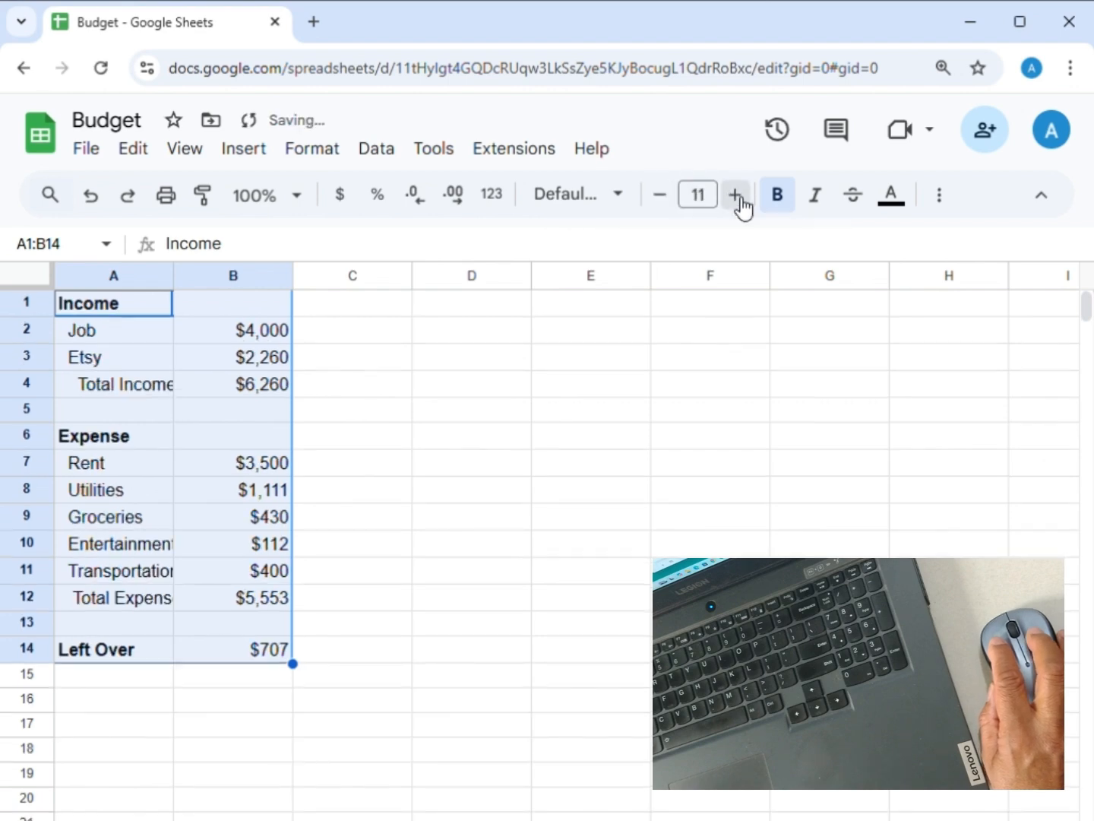
click(737, 196)
click(737, 197)
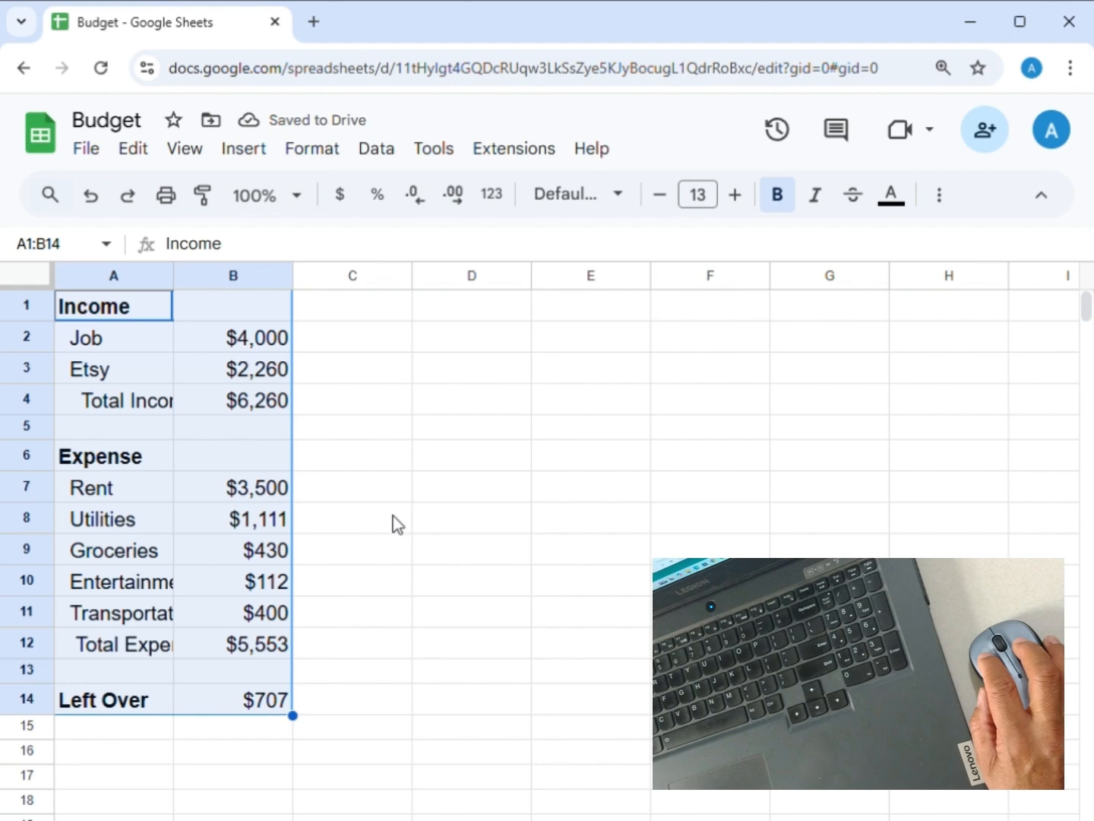
click(353, 371)
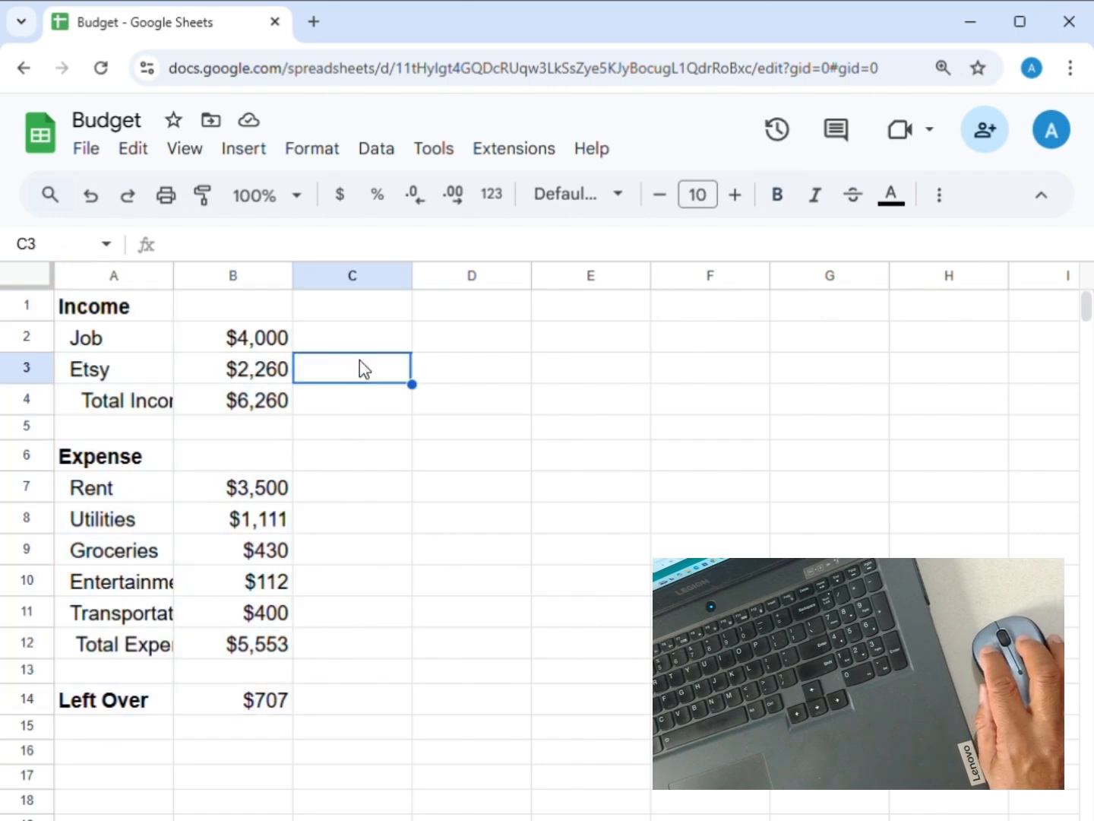
click(470, 374)
click(507, 430)
click(574, 461)
click(483, 490)
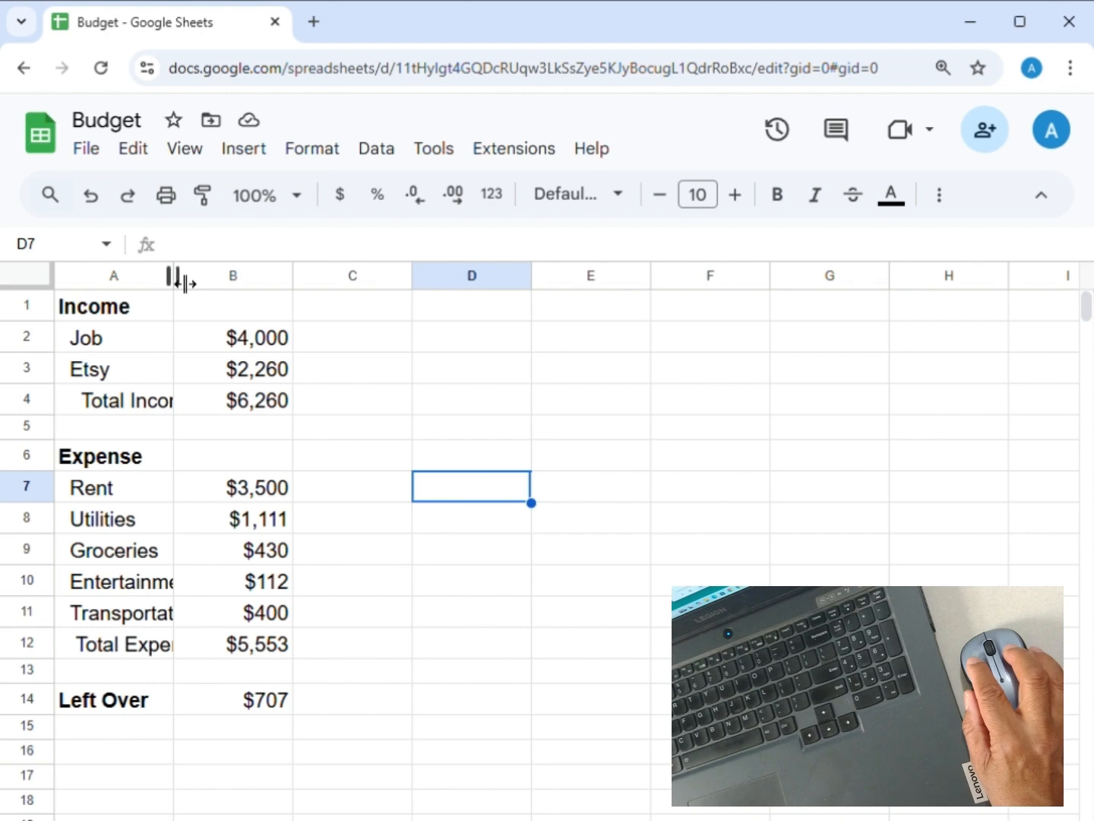
Step: Widen column A so that its longest labels, such as Transportation and Total Expense, fit completely
drag(185, 284, 249, 294)
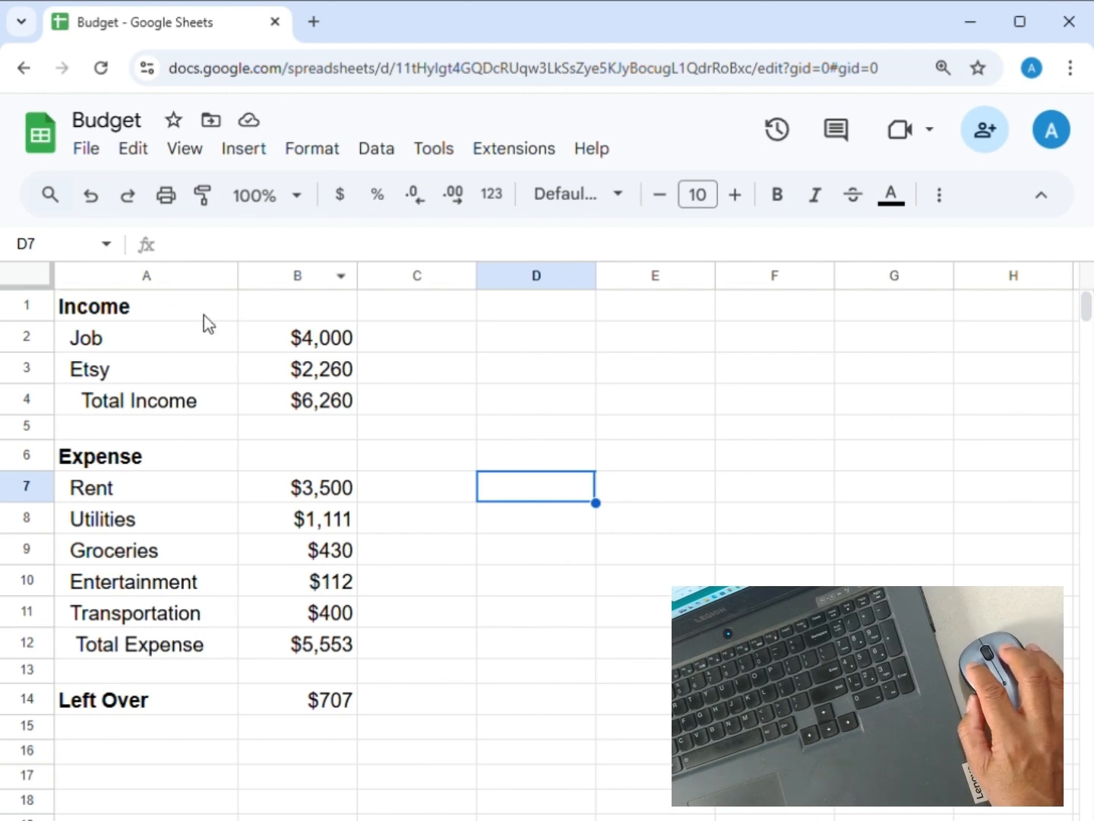
mouse_move(246, 277)
mouse_down()
mouse_move(232, 285)
mouse_move(244, 280)
mouse_up()
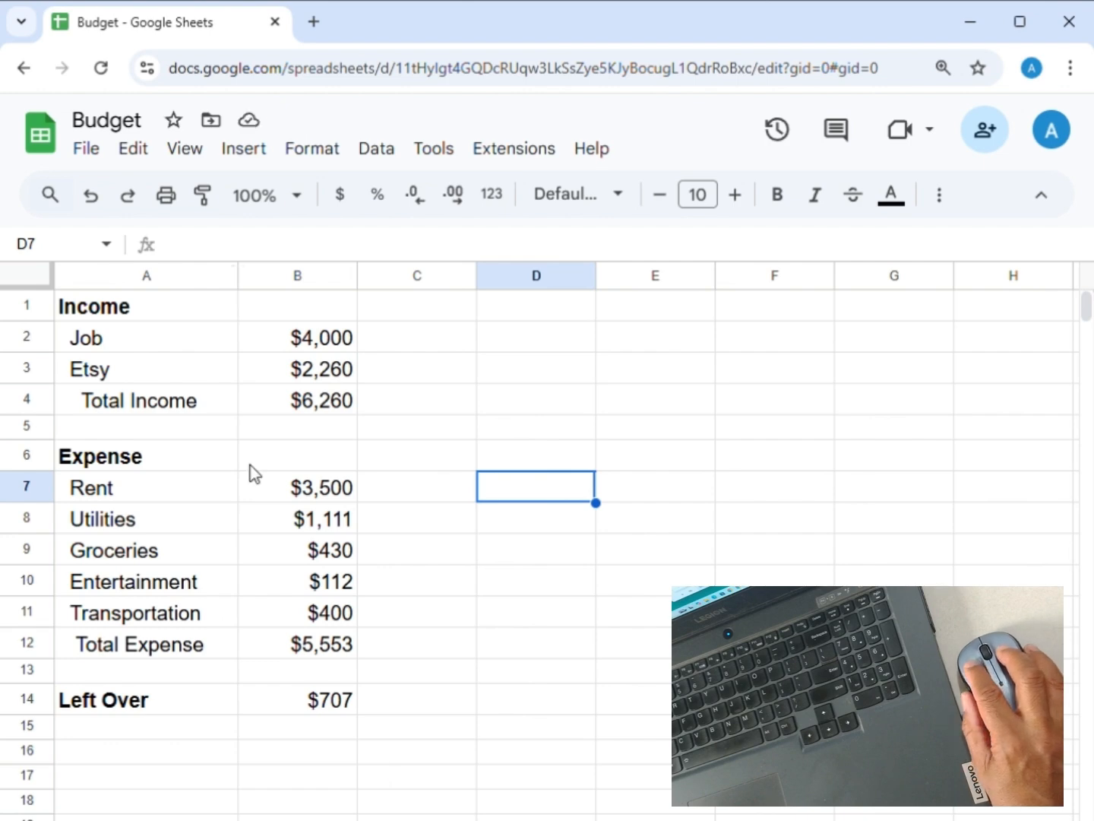
click(105, 315)
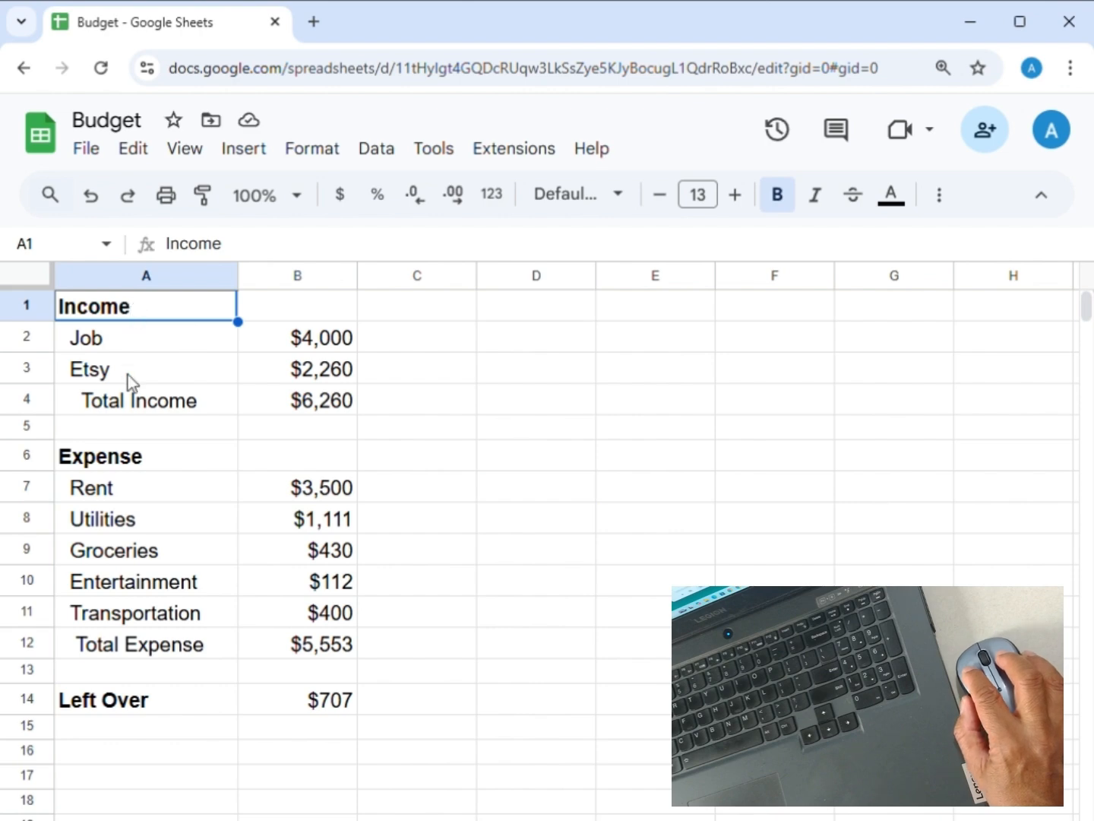
click(126, 410)
drag(126, 410, 275, 418)
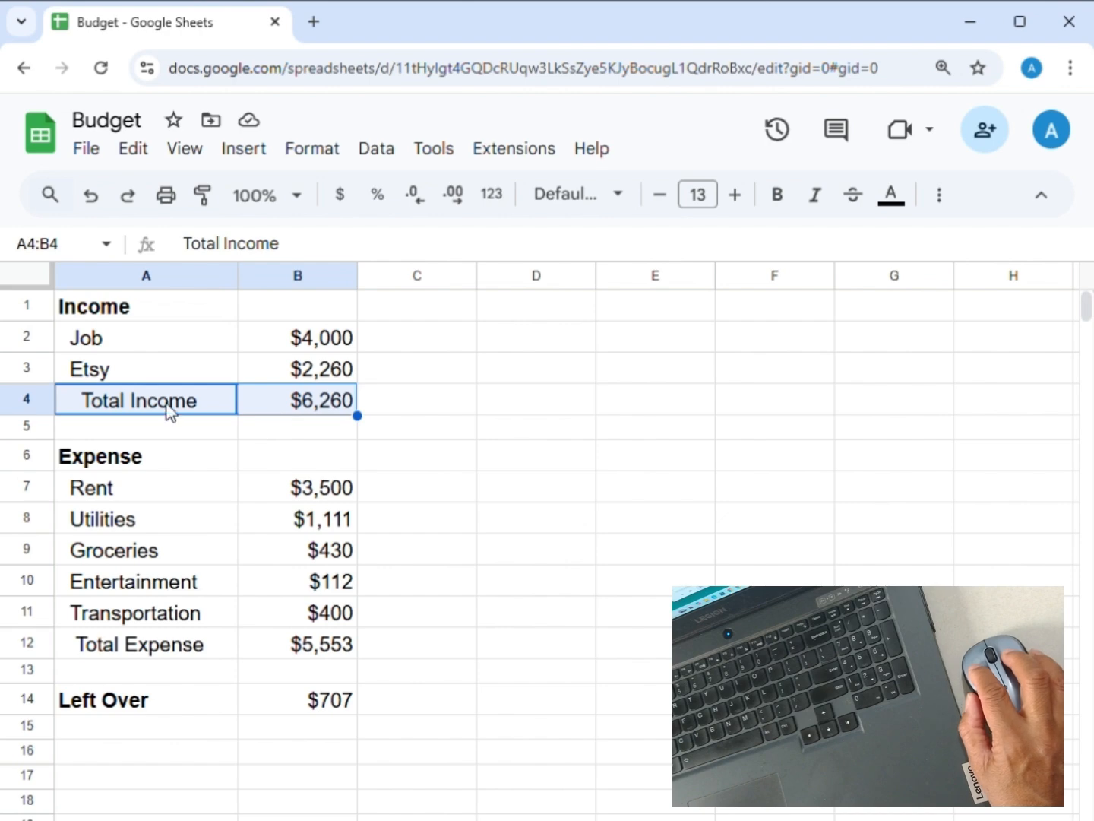
click(404, 408)
click(149, 403)
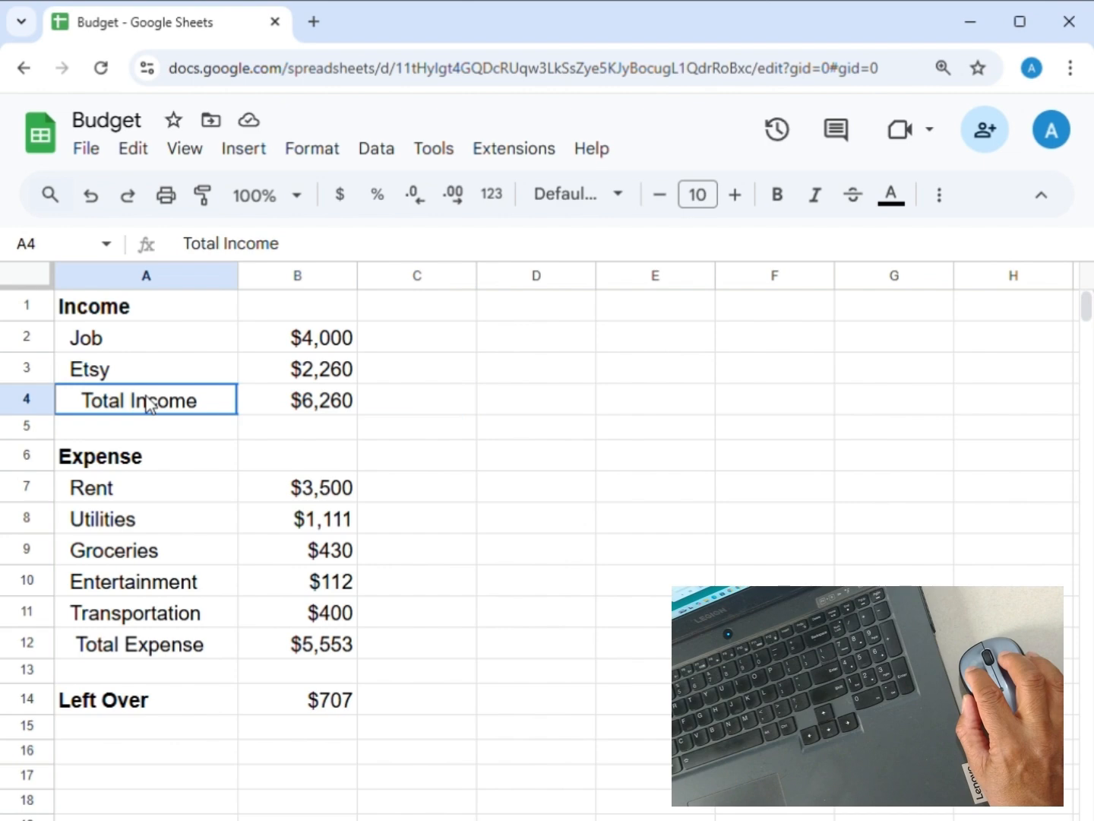
drag(231, 400, 258, 407)
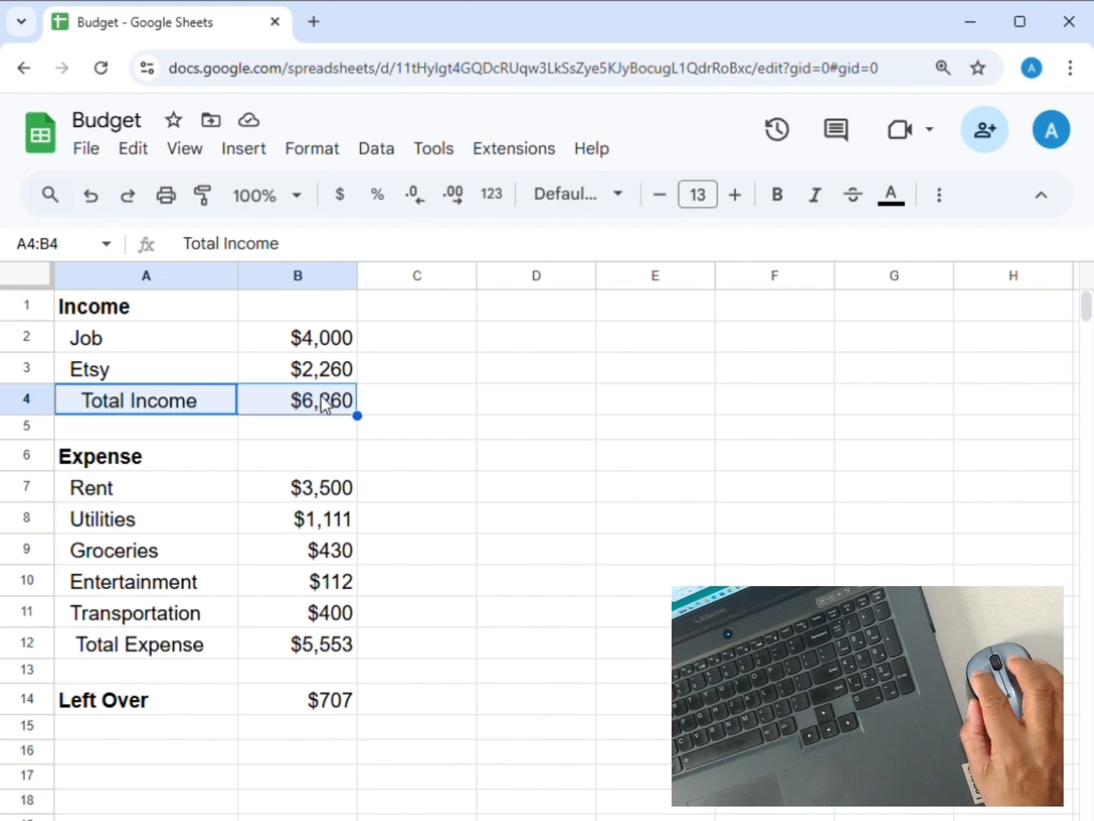
click(421, 378)
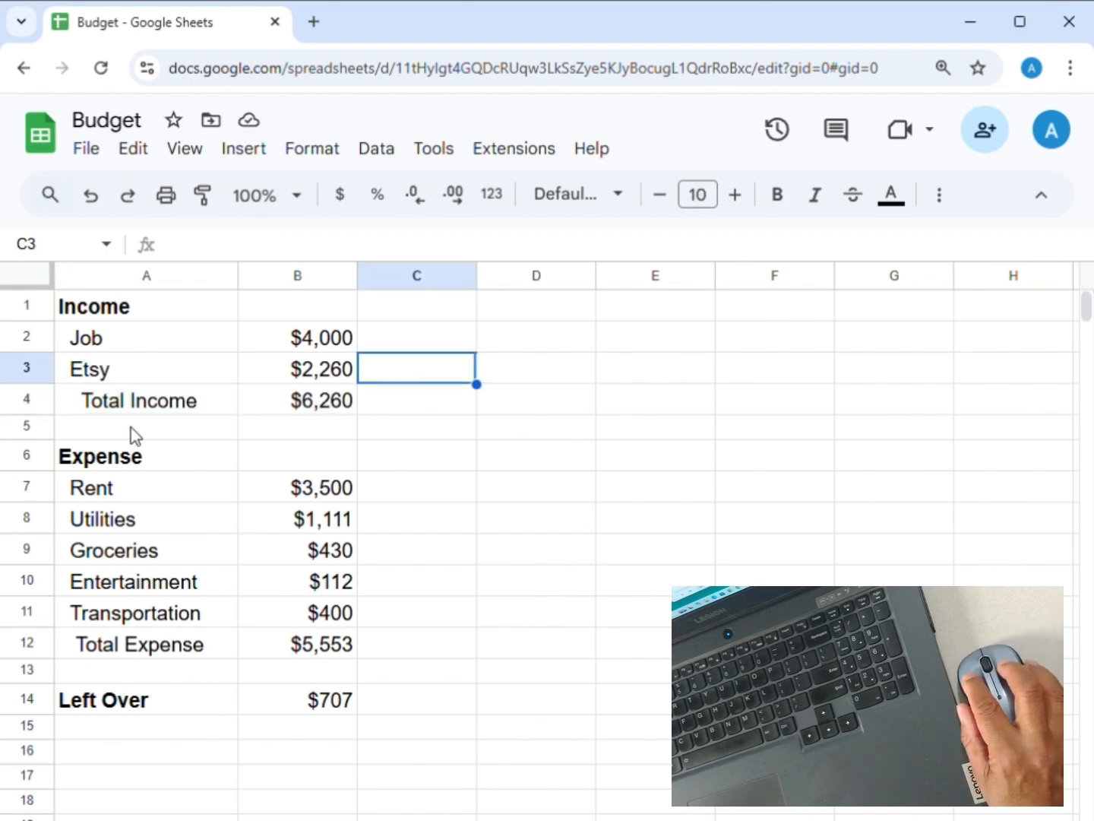
Step: Change the text colour of the Total Income label and amount in A4:B4 to dark green
click(102, 404)
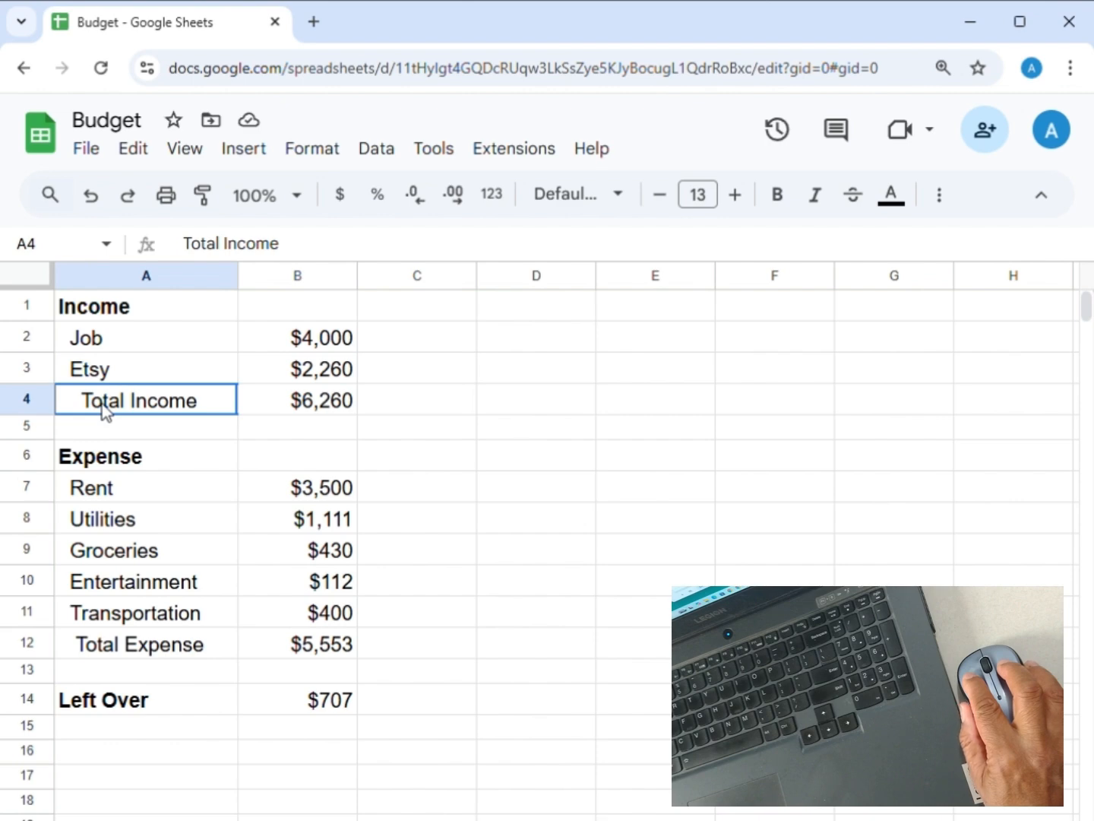
drag(102, 405, 276, 402)
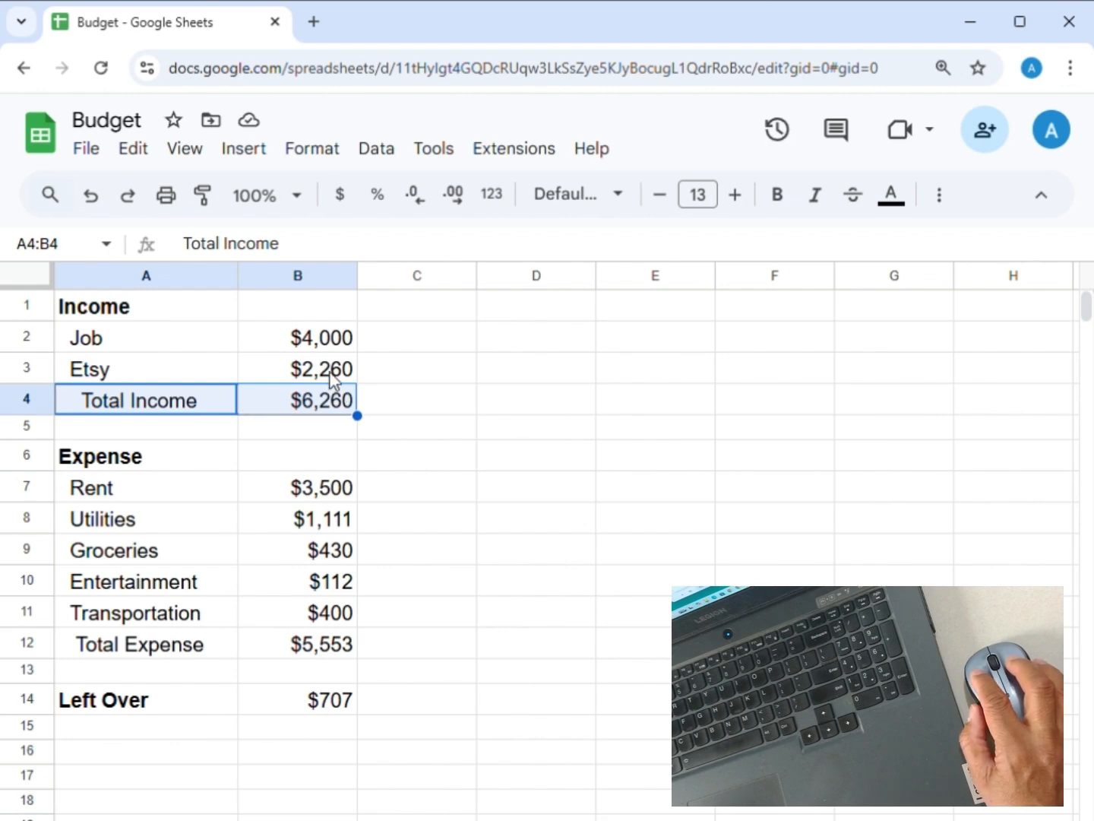
click(900, 203)
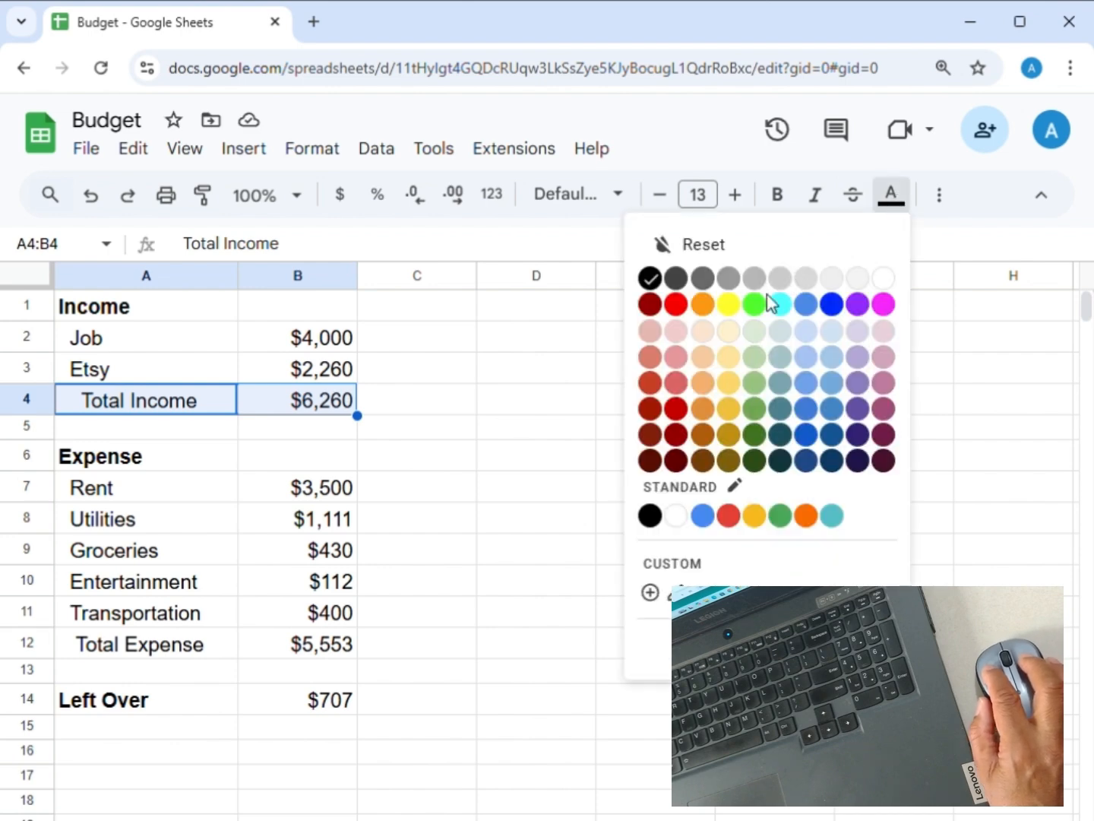
click(755, 436)
click(551, 654)
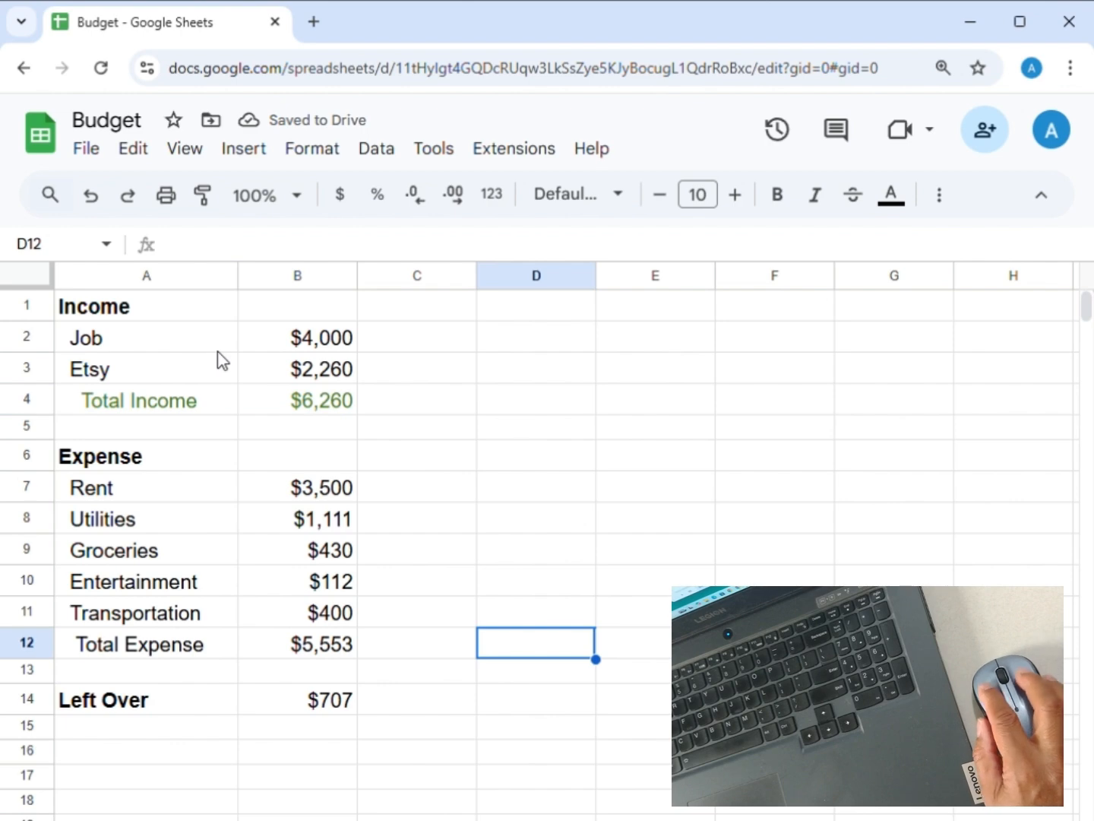
Step: Change the text colour of the Total Expense label and amount in A12:B12 to red
click(91, 644)
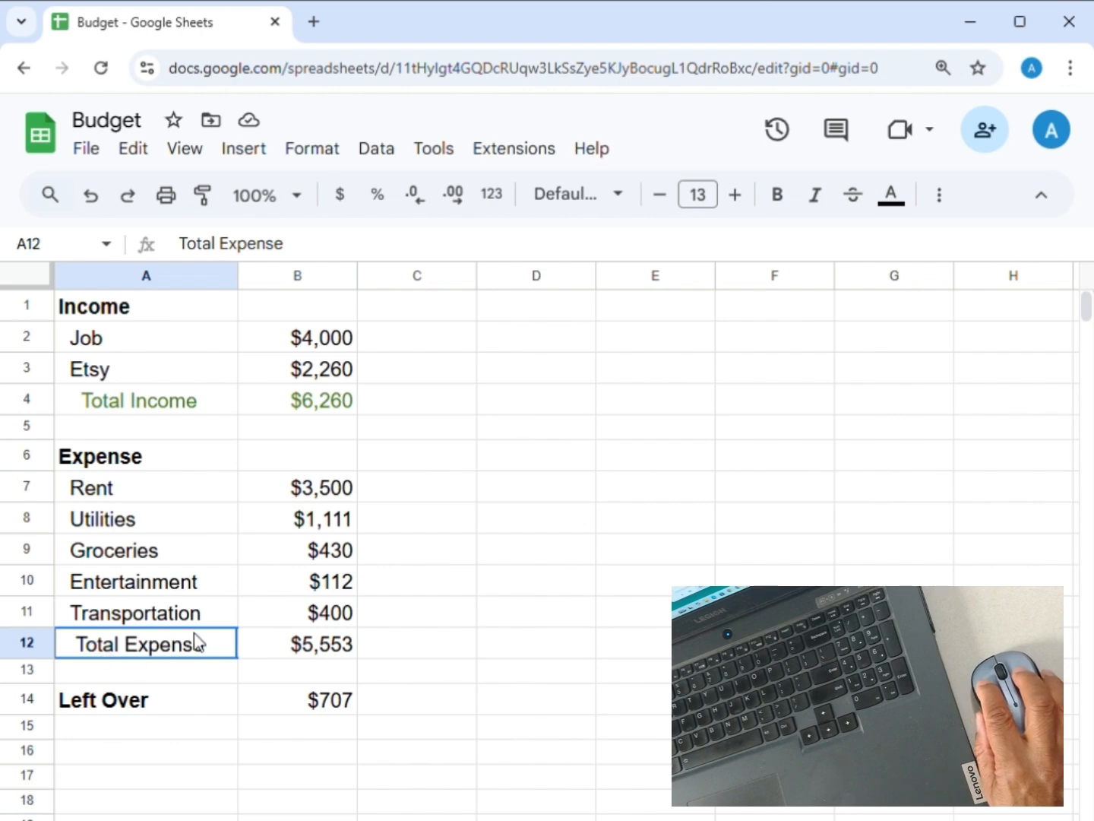
drag(237, 647, 291, 647)
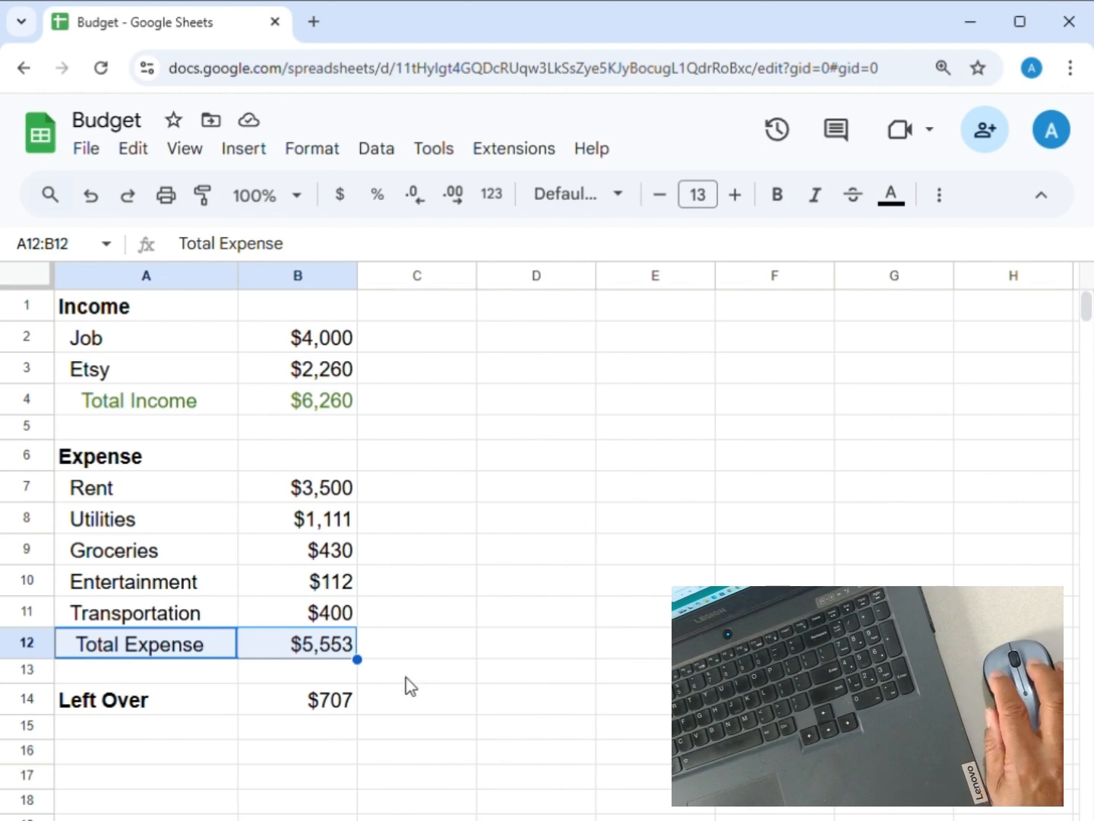
click(907, 210)
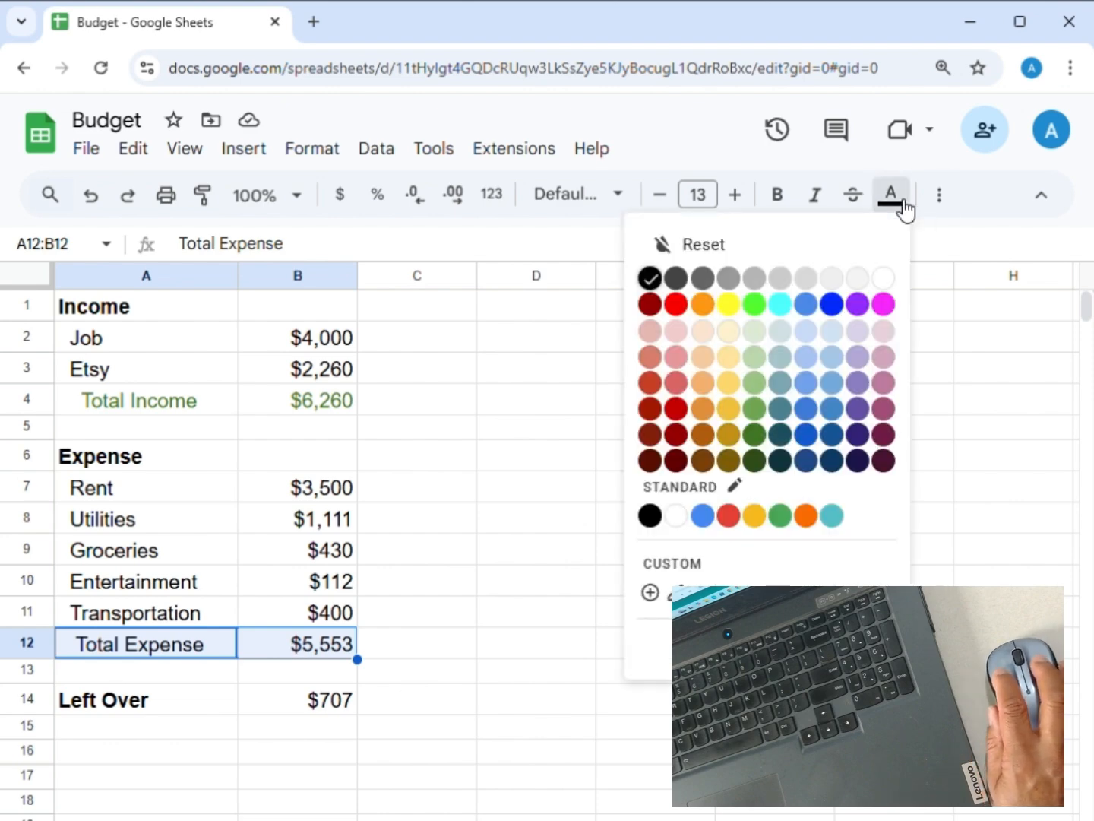
click(676, 304)
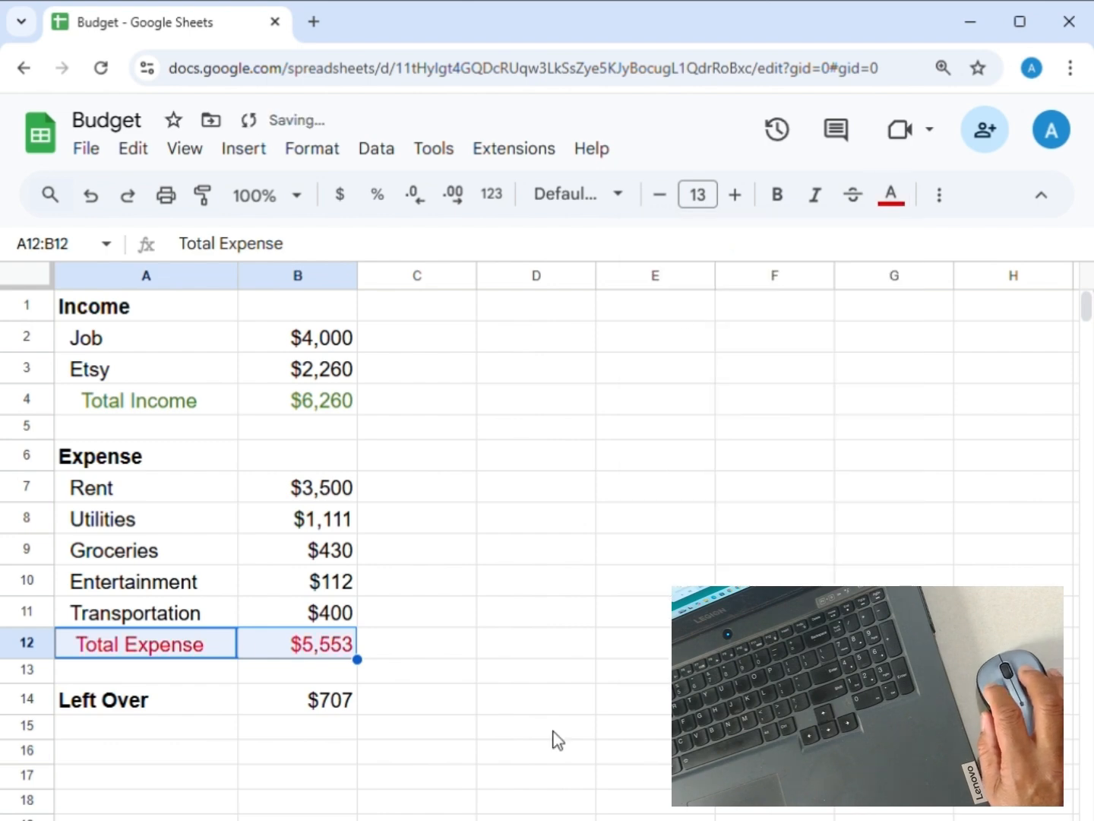
click(775, 484)
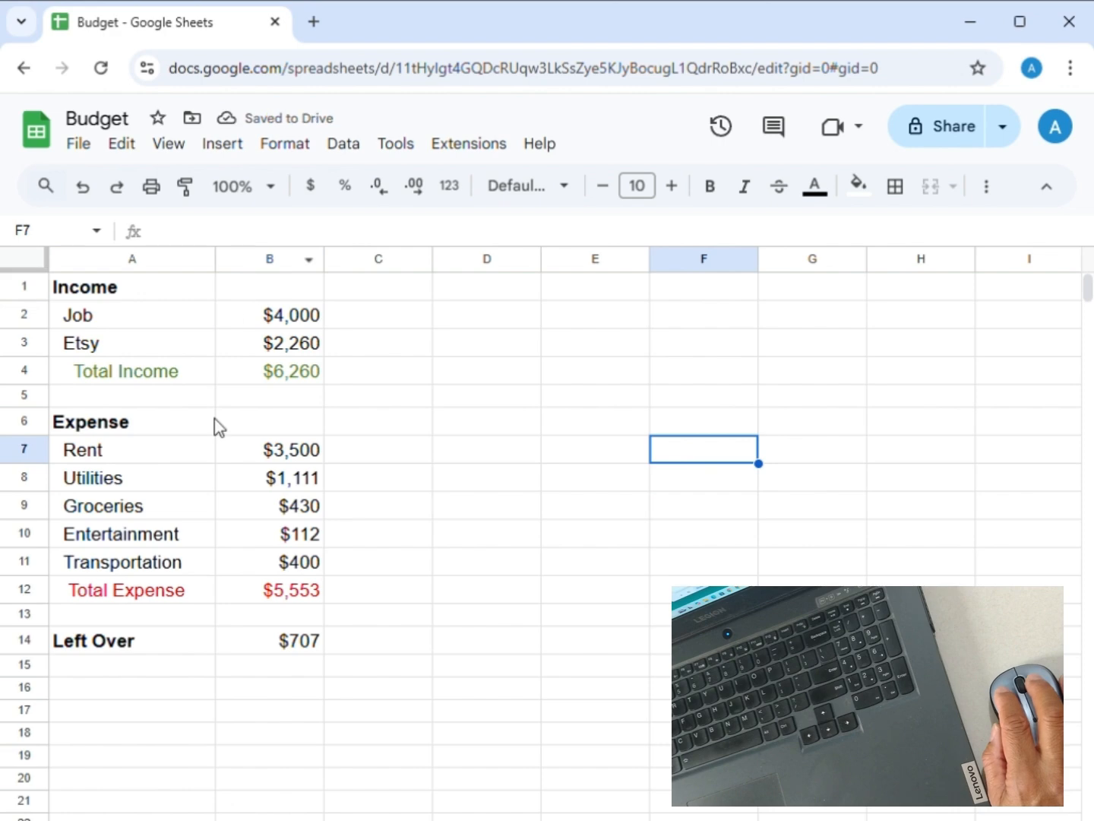
Step: Open the print settings for the budget sheet, set the page orientation to Portrait and check the page preview
click(215, 435)
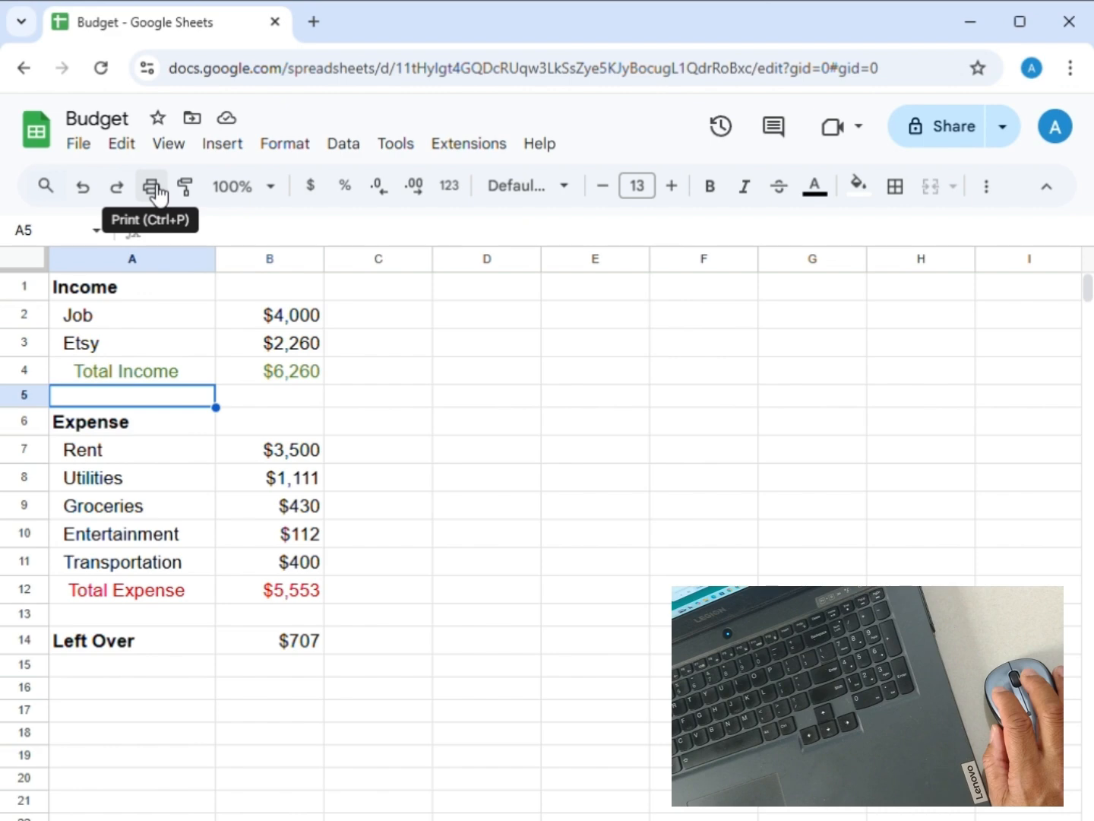
click(95, 149)
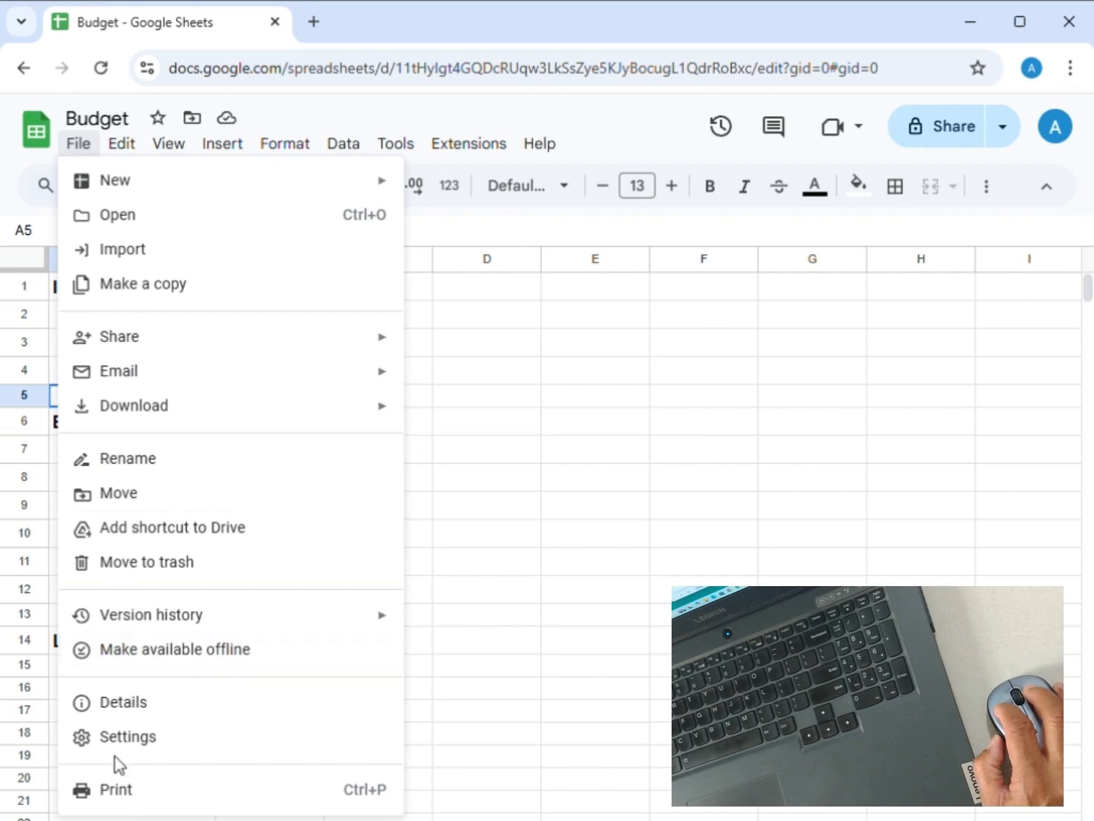
click(115, 790)
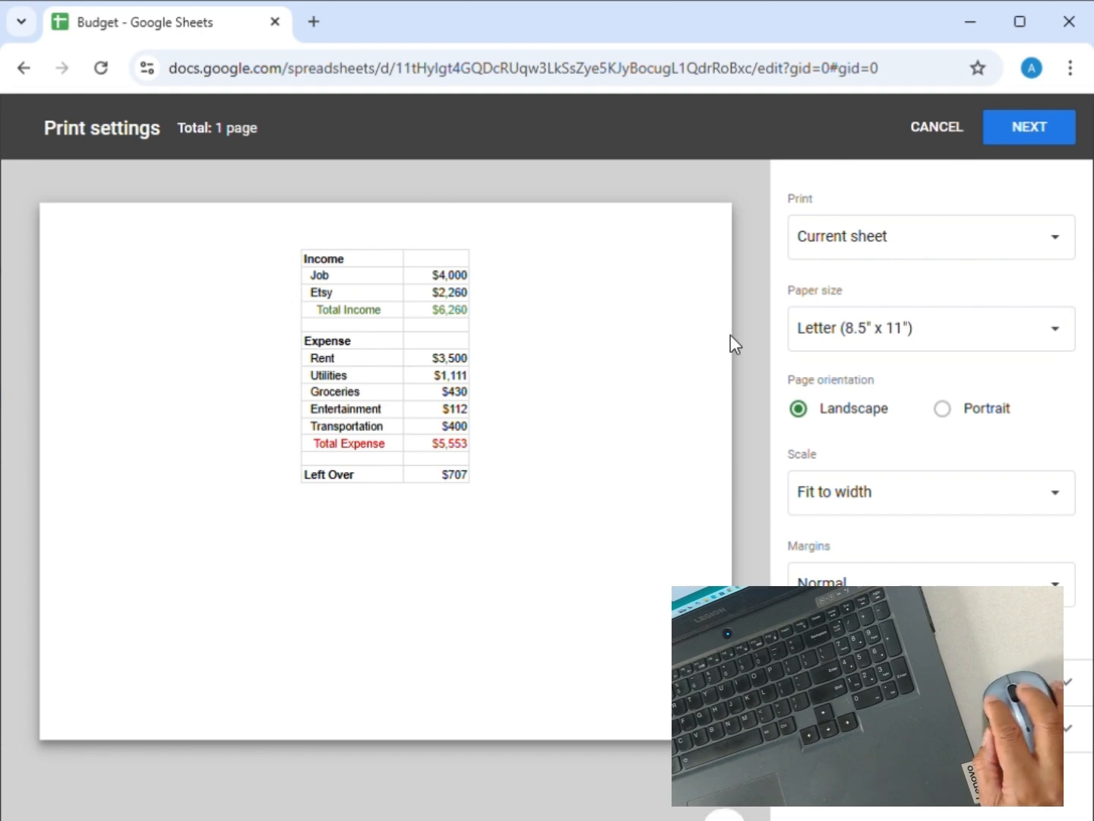
click(942, 411)
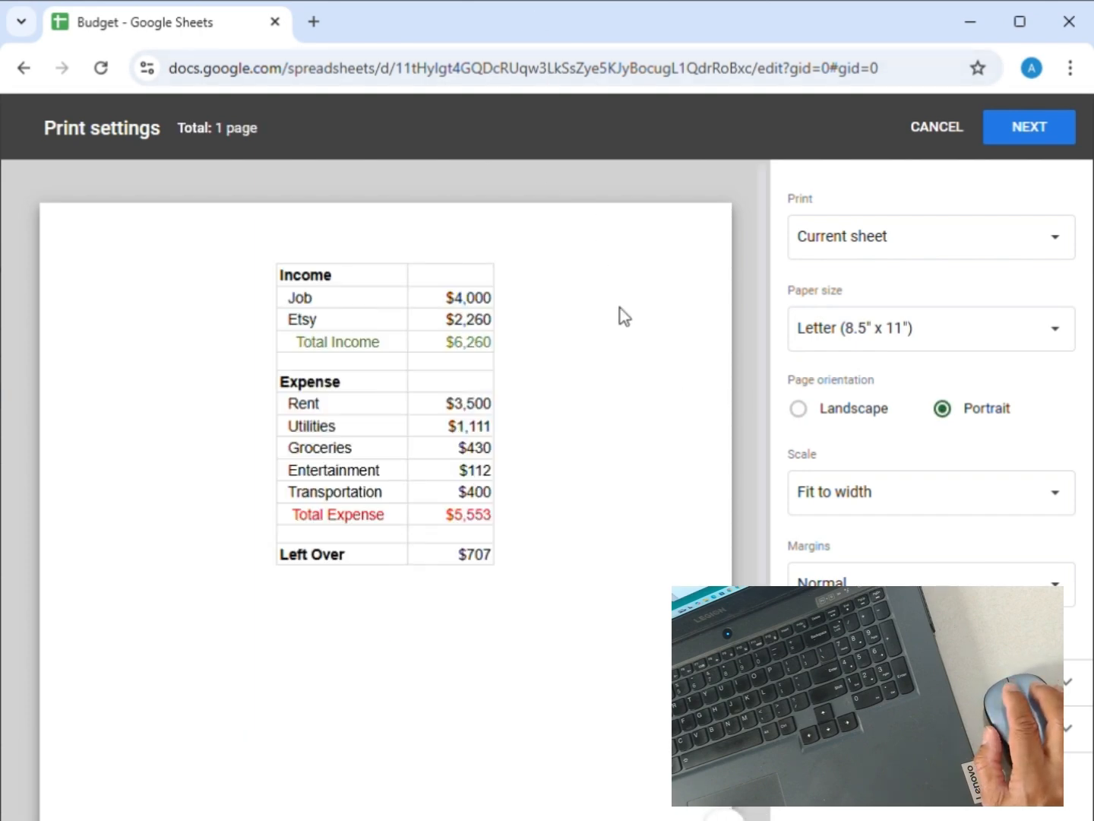
scroll(623, 318, down, 1)
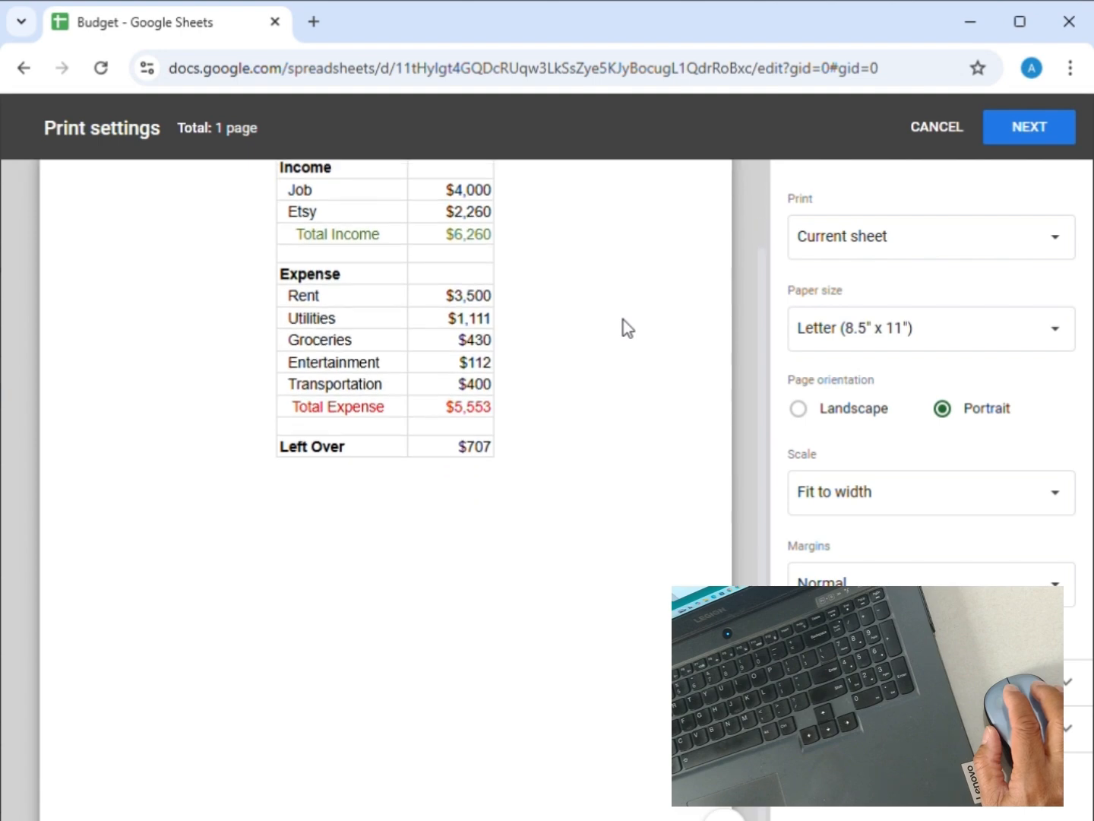
scroll(624, 318, up, 1)
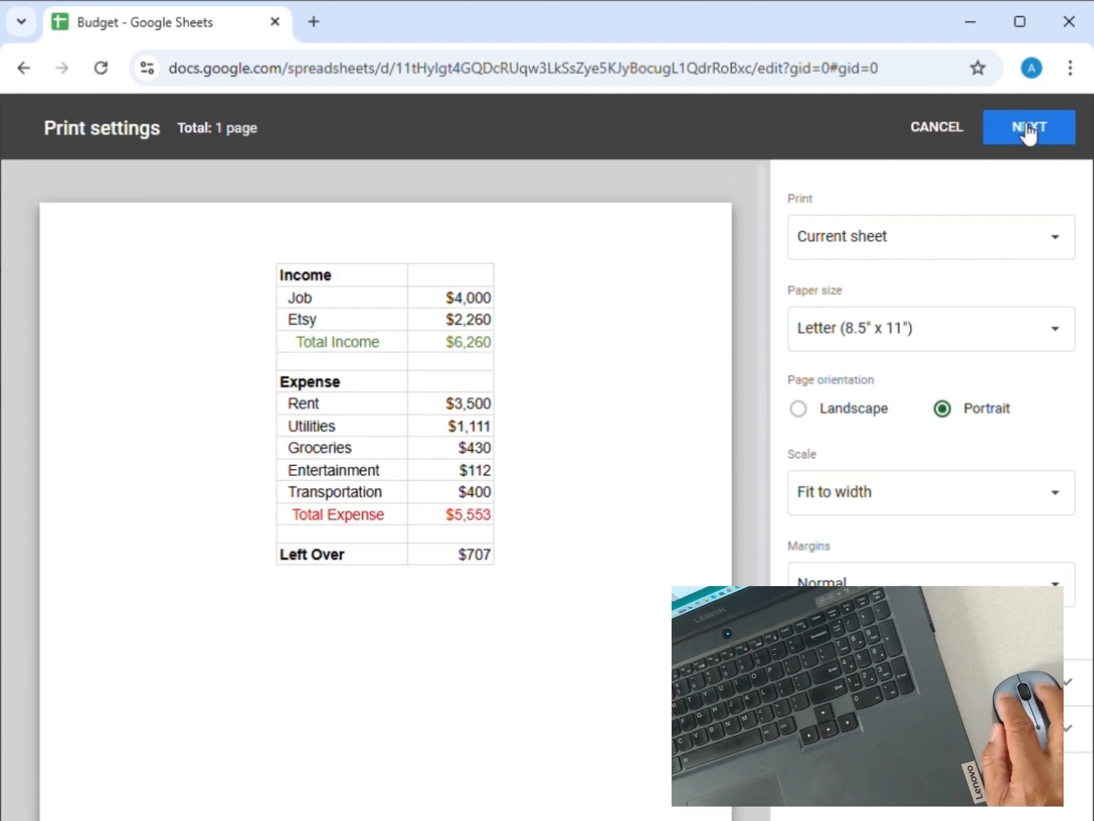